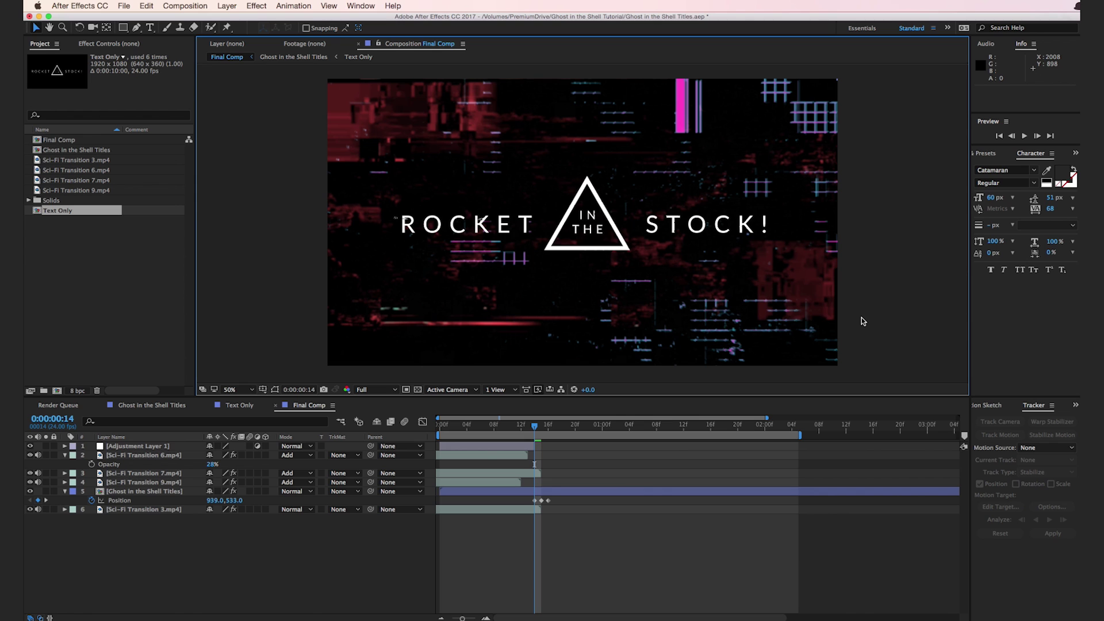
# - Delete the Final Comp, Ghost in the Shell Titles and Text Only compositions and the Solids folder from the project
pyautogui.click(78, 228)
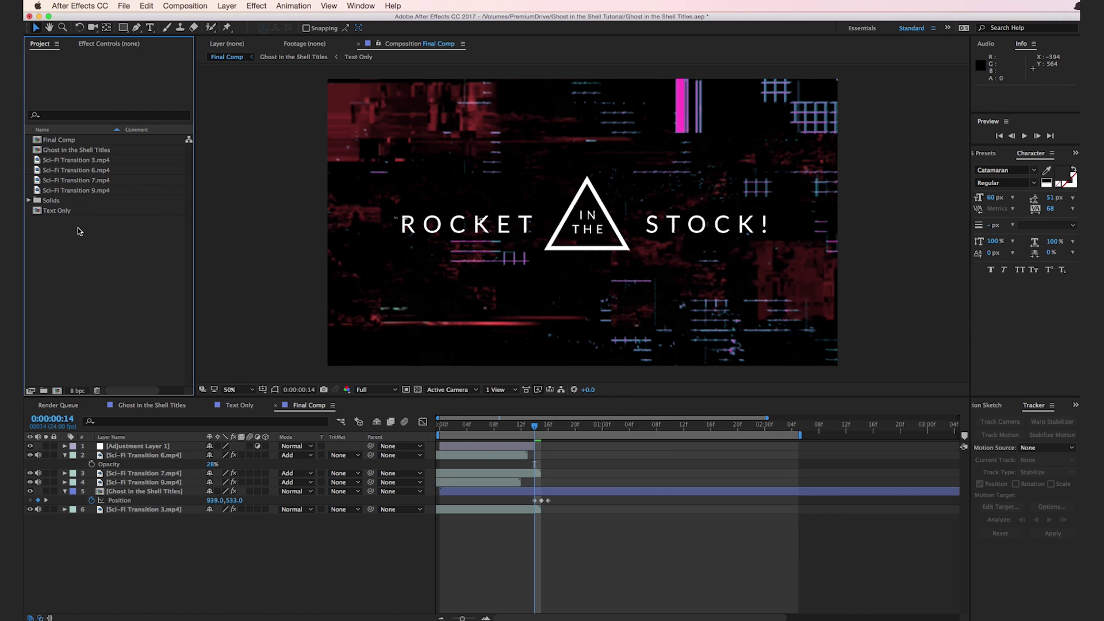
pyautogui.click(76, 151)
pyautogui.keyDown('super'); pyautogui.click(64, 141); pyautogui.keyUp('super')
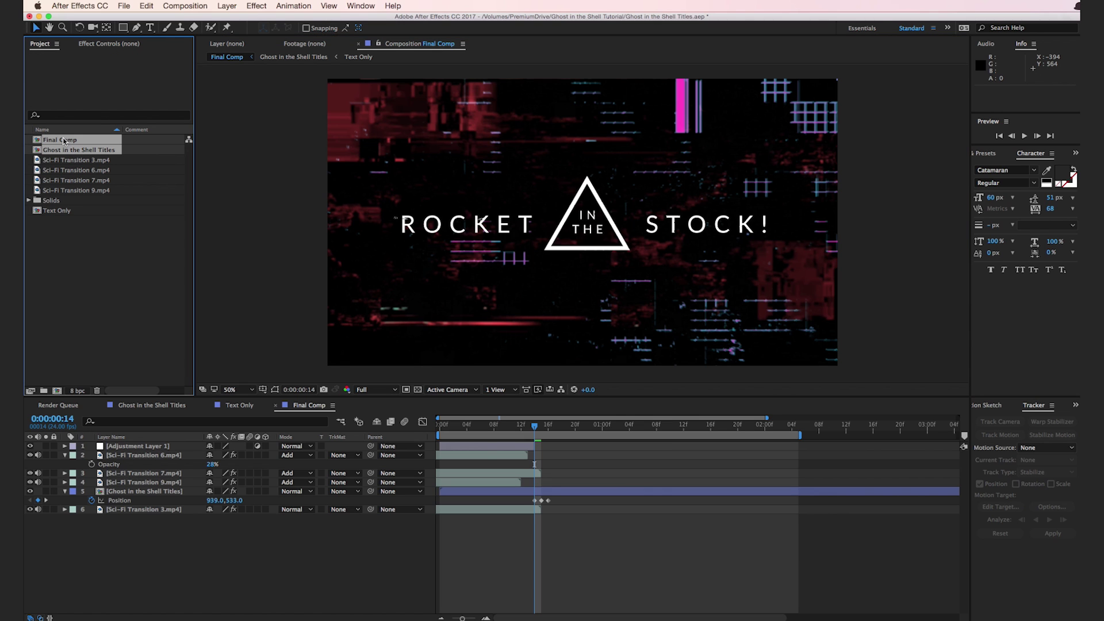
pyautogui.keyDown('super'); pyautogui.click(57, 211); pyautogui.keyUp('super')
pyautogui.keyDown('super'); pyautogui.click(55, 204); pyautogui.keyUp('super')
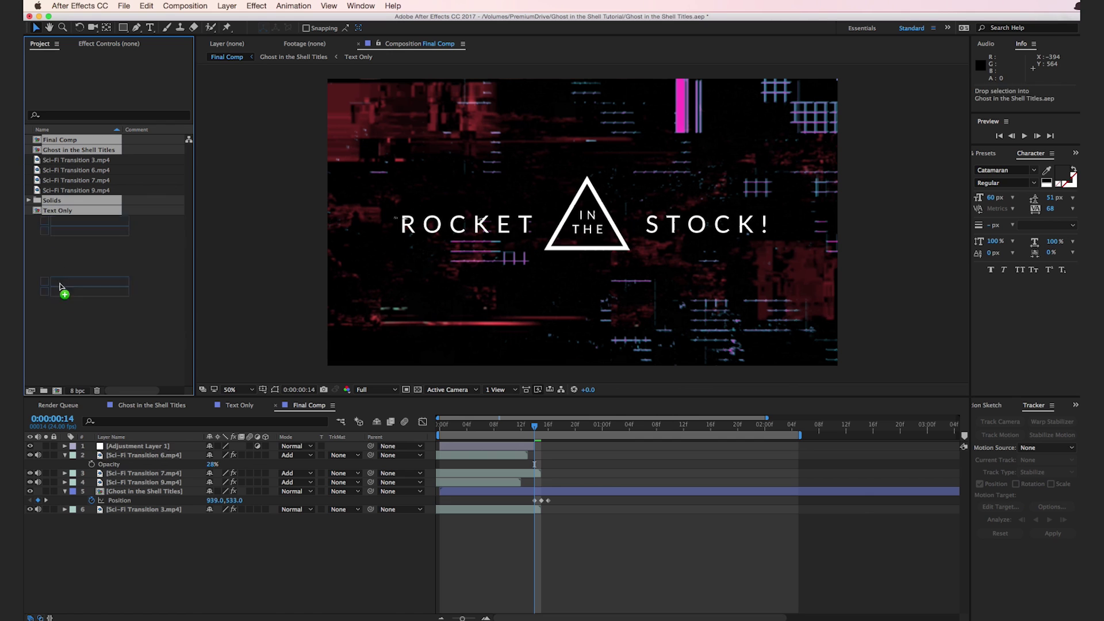
pyautogui.click(97, 391)
pyautogui.click(656, 337)
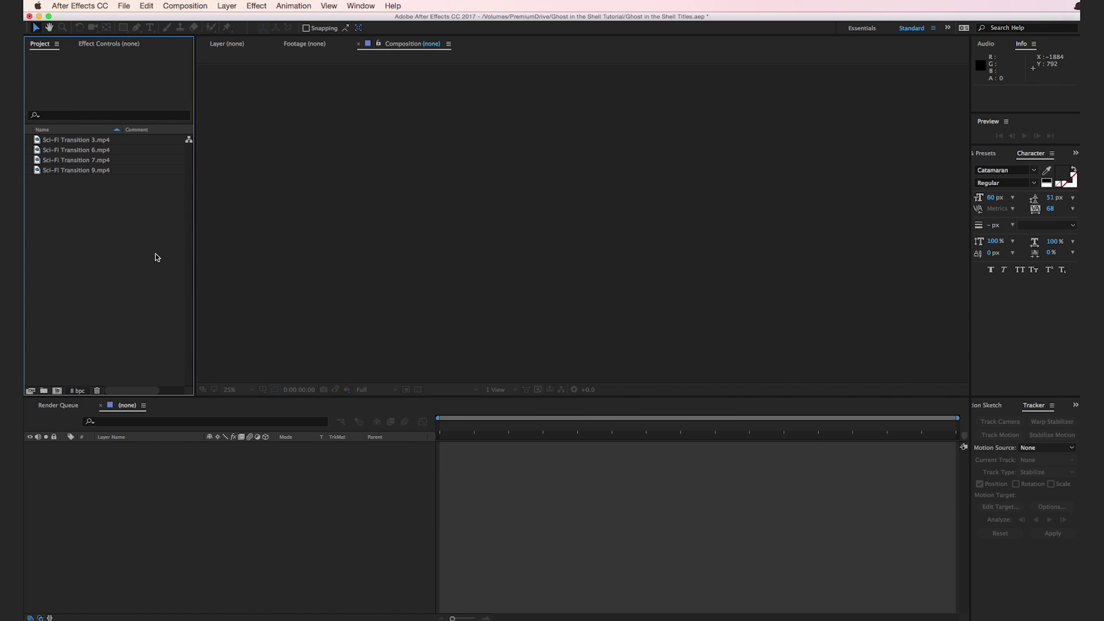
# - Create a new HDTV 1080 24 composition with a duration of 0:00:05:00
pyautogui.click(188, 5)
pyautogui.click(204, 19)
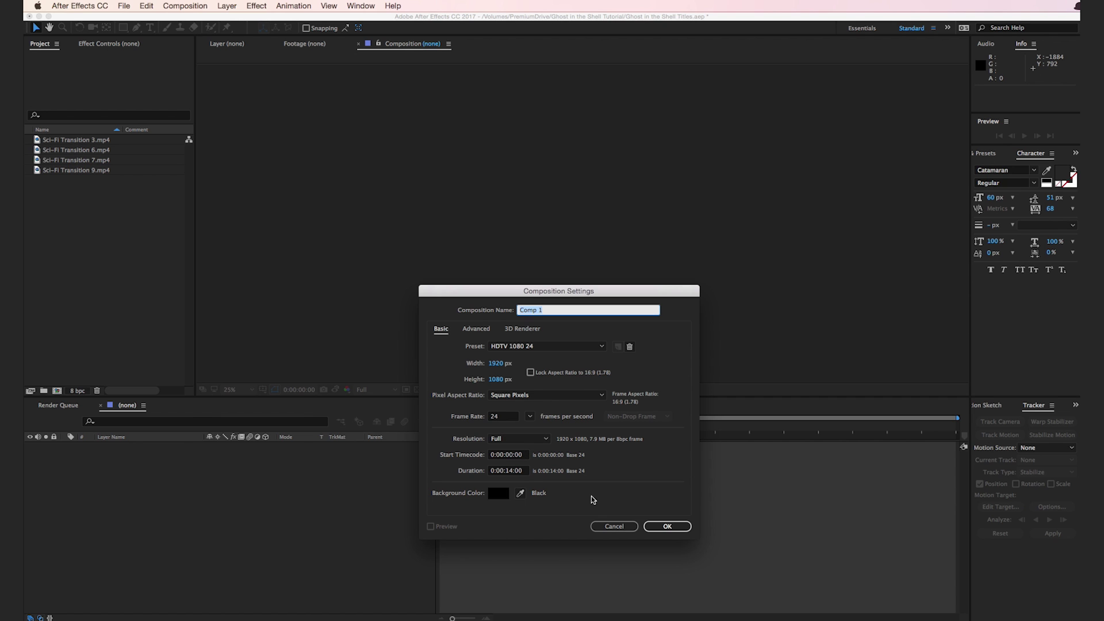
pyautogui.click(510, 471)
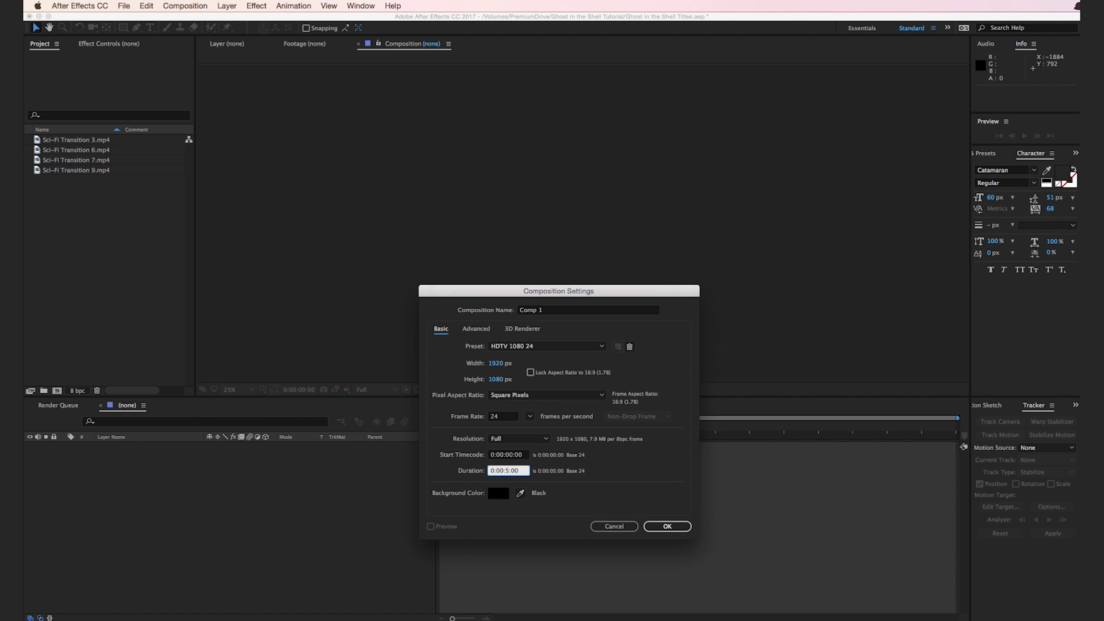
pyautogui.click(668, 526)
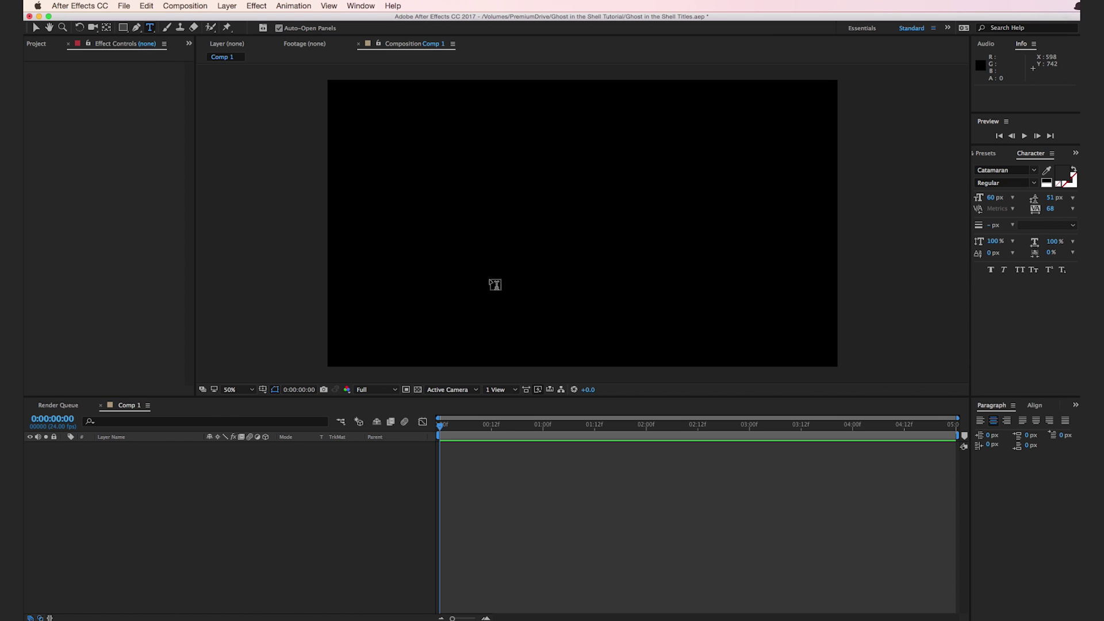
# - Add the text ROCKET to the left half of the composition and color it white (FFFFFF)
pyautogui.click(434, 224)
pyautogui.write('R')
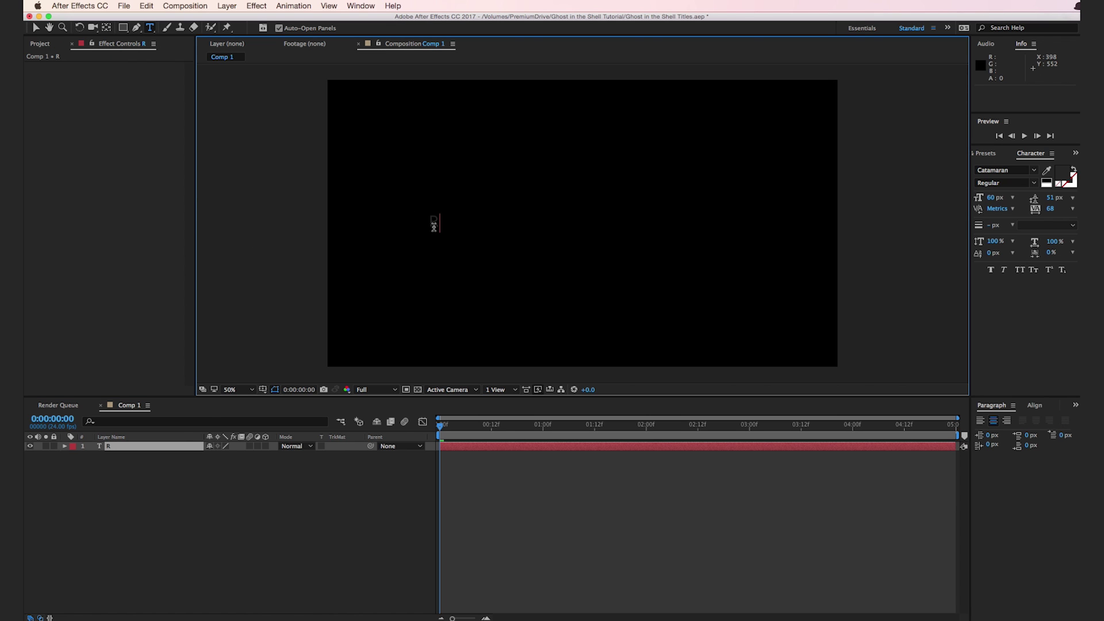
pyautogui.write('OCKET')
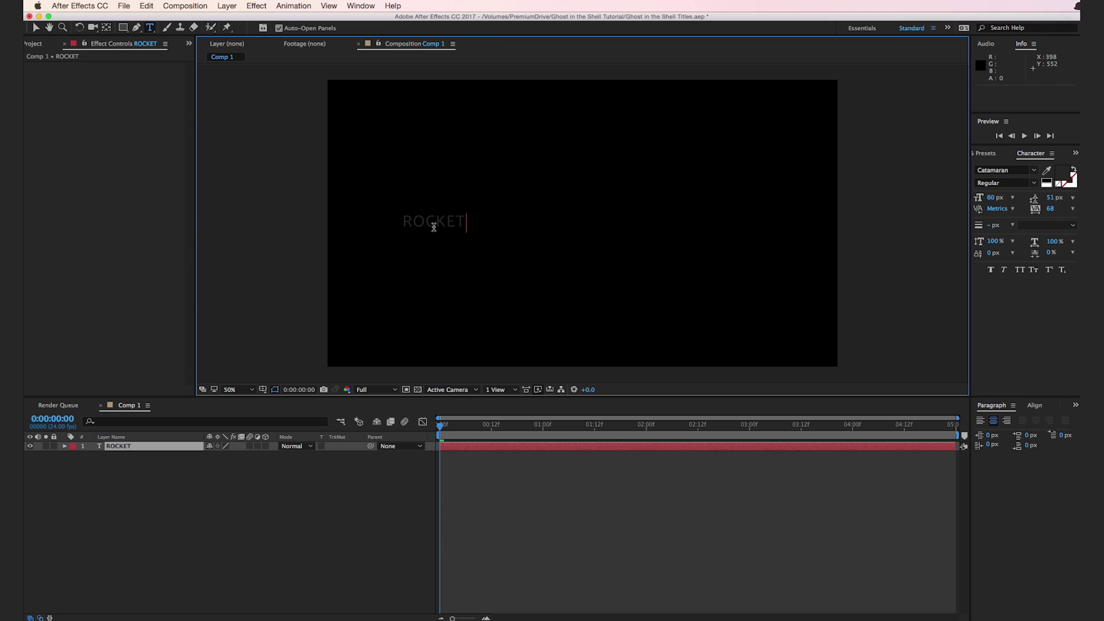
pyautogui.doubleClick(433, 228)
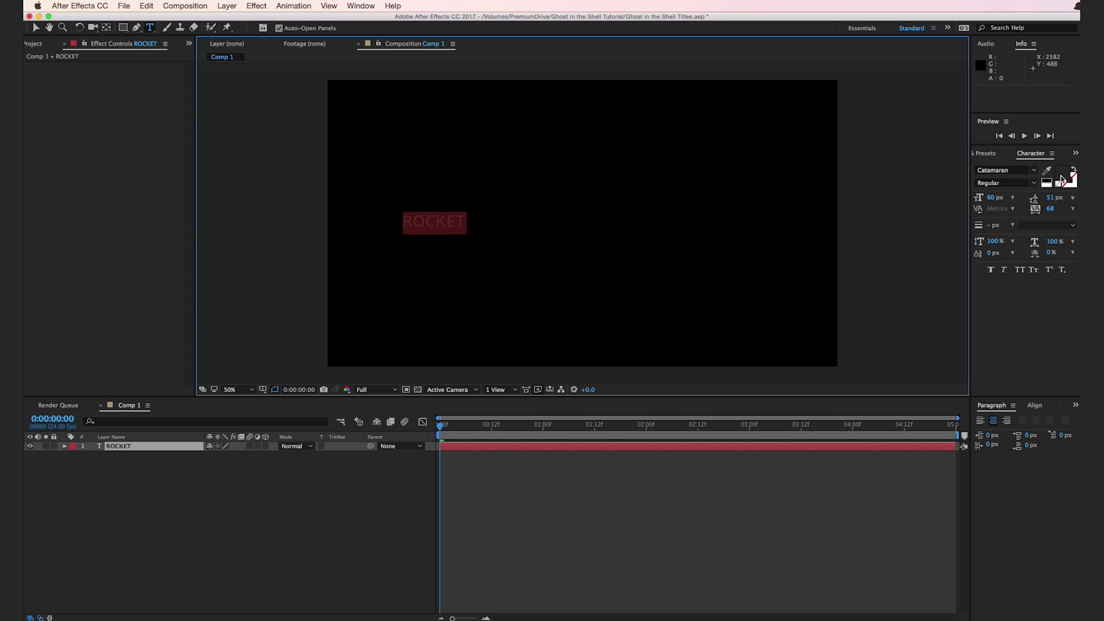
pyautogui.click(1061, 180)
pyautogui.moveTo(229, 335); pyautogui.dragTo(130, 247)
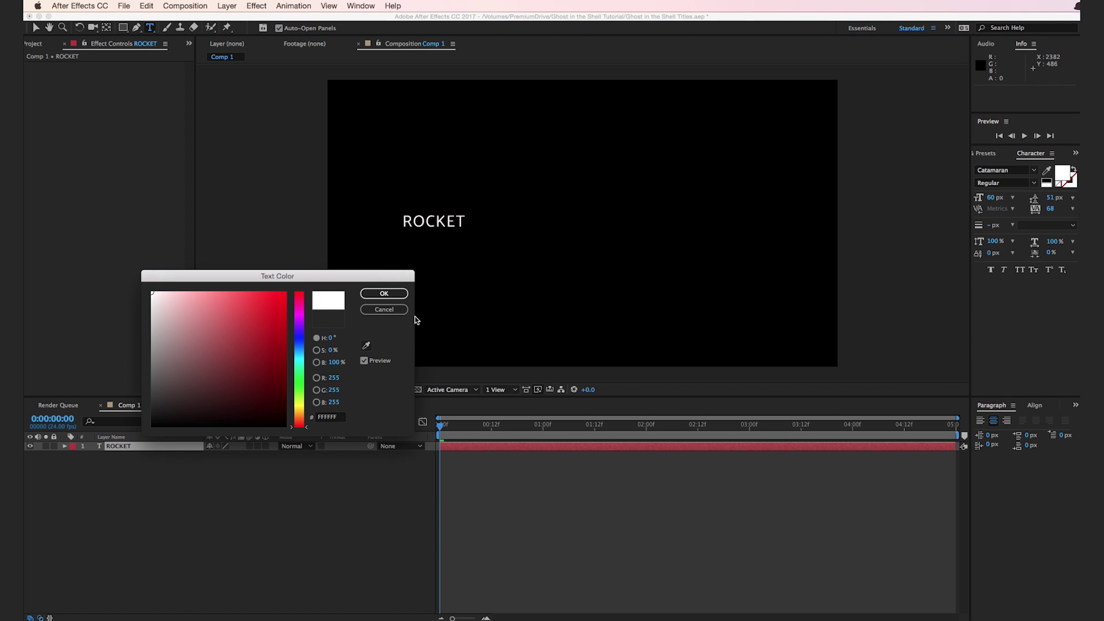
pyautogui.click(400, 296)
# - Set the ROCKET text's font to Lato and its size to 104 px
pyautogui.click(1005, 170)
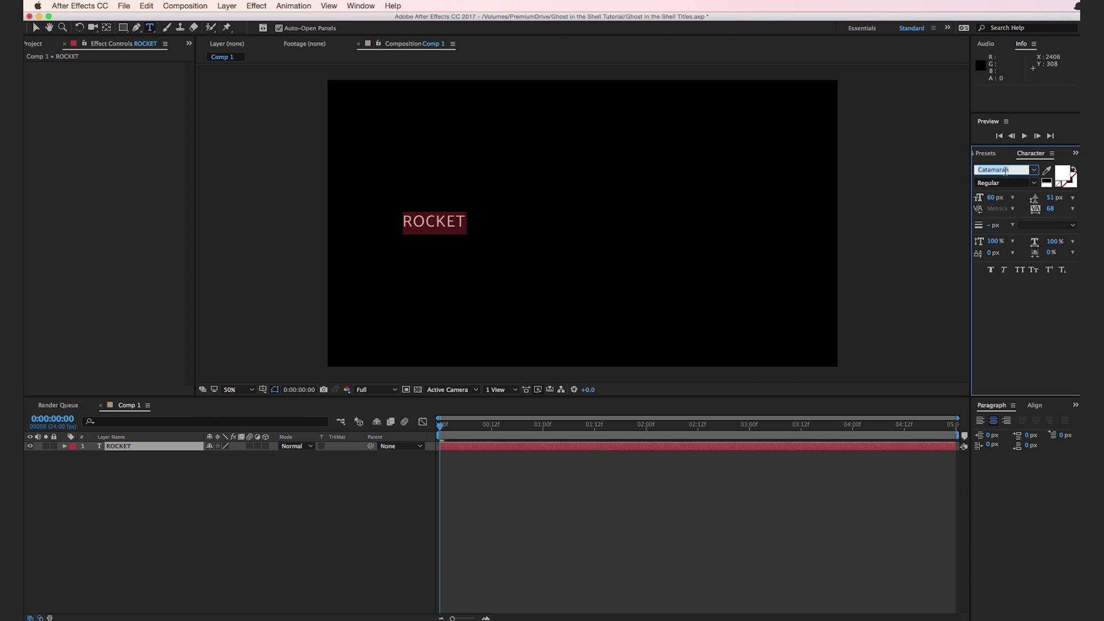
pyautogui.write('Lato')
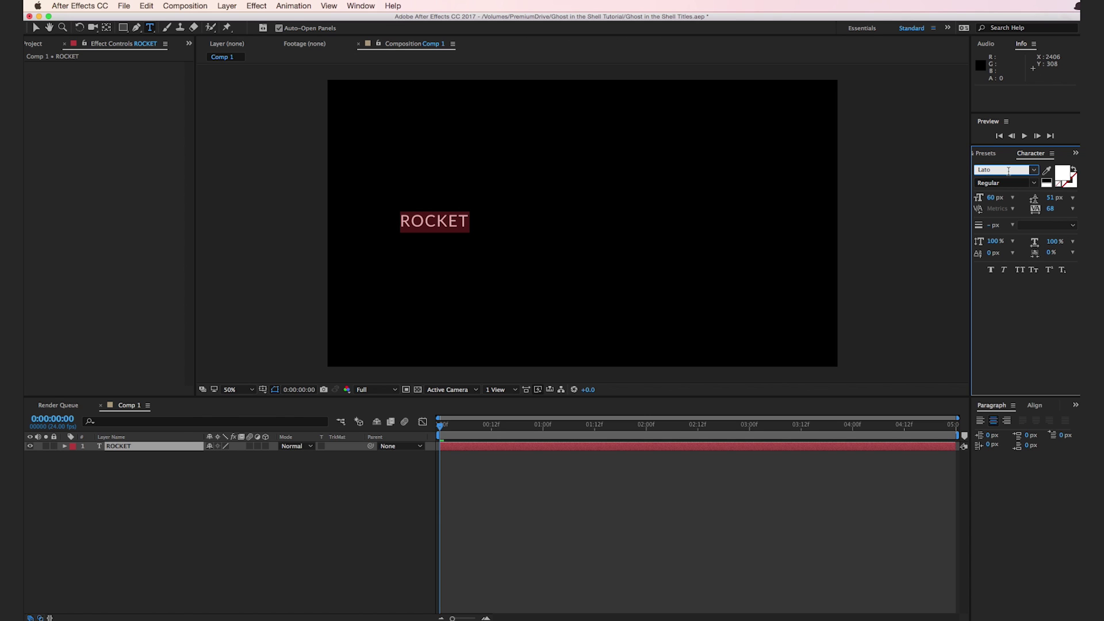
pyautogui.moveTo(992, 197); pyautogui.dragTo(1010, 194)
# - Move the ROCKET text to about 520, 548 and set its tracking to 246
pyautogui.click(36, 27)
pyautogui.moveTo(454, 220); pyautogui.dragTo(489, 219)
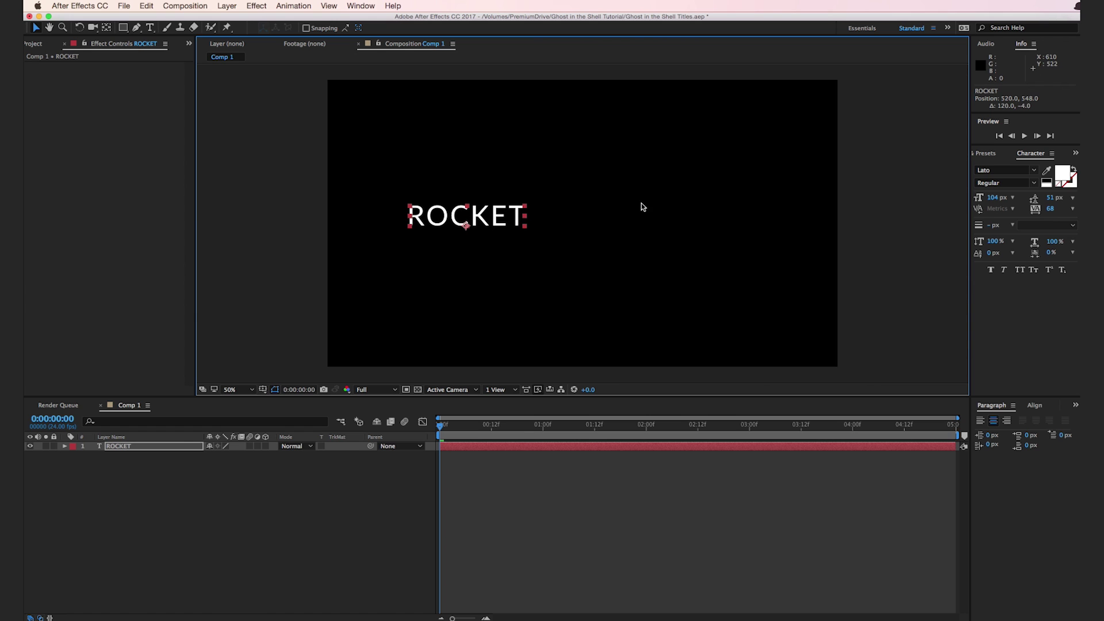
pyautogui.moveTo(1052, 211); pyautogui.dragTo(1095, 211)
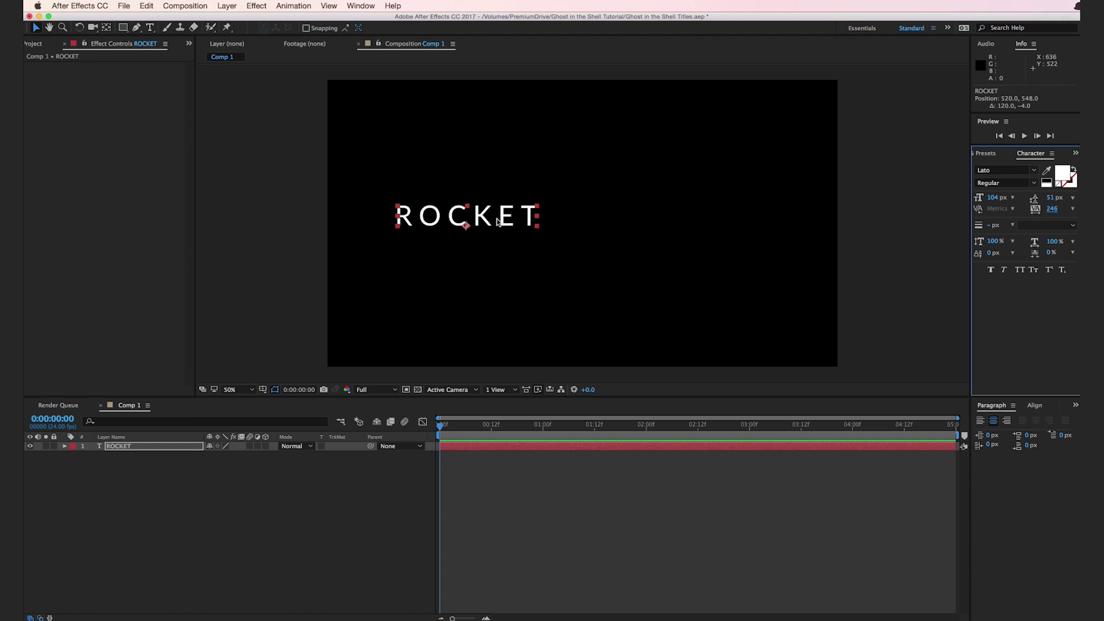
# - Duplicate the ROCKET layer, move the copy horizontally to about 1438, 548, and change its text to STOCK!
pyautogui.press('super+d')
pyautogui.moveTo(470, 219); pyautogui.dragTo(736, 218)
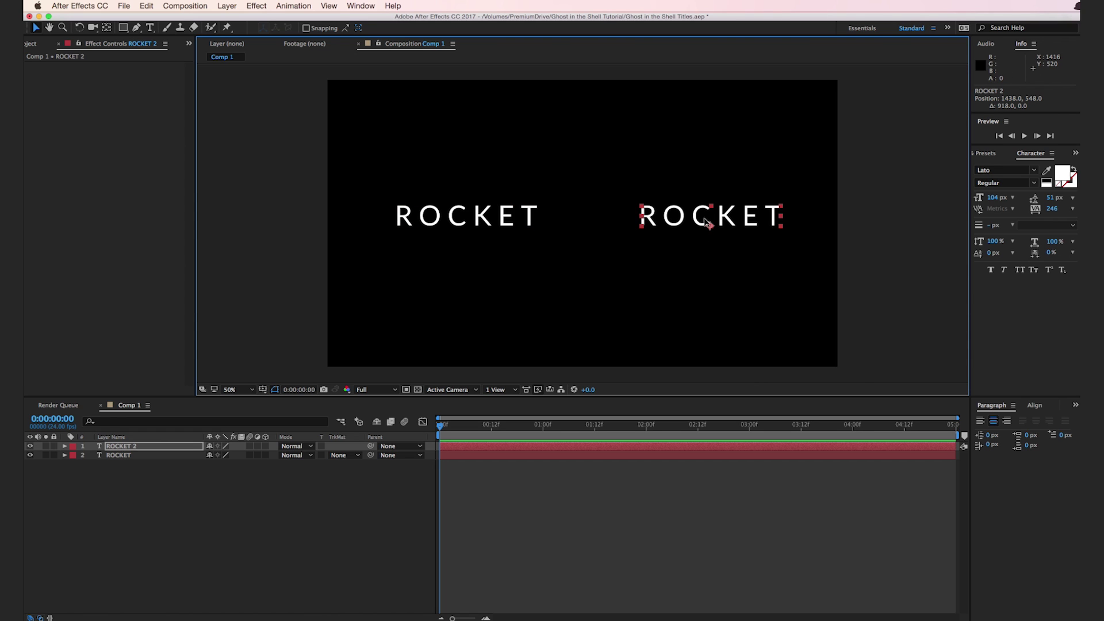
pyautogui.doubleClick(705, 221)
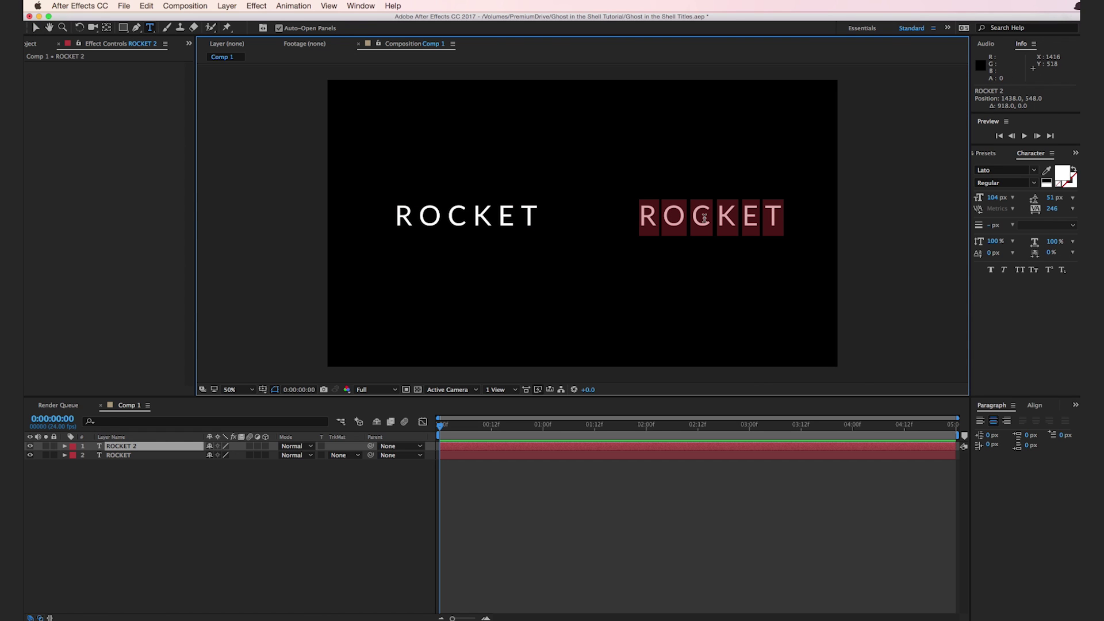
pyautogui.write('ST')
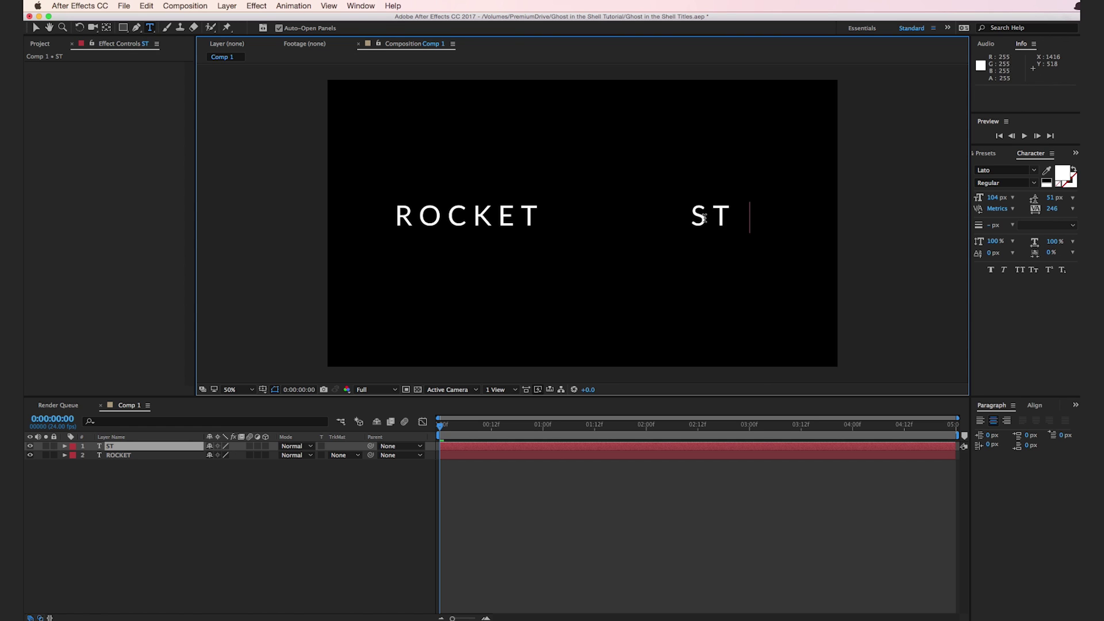
pyautogui.write('OCK!')
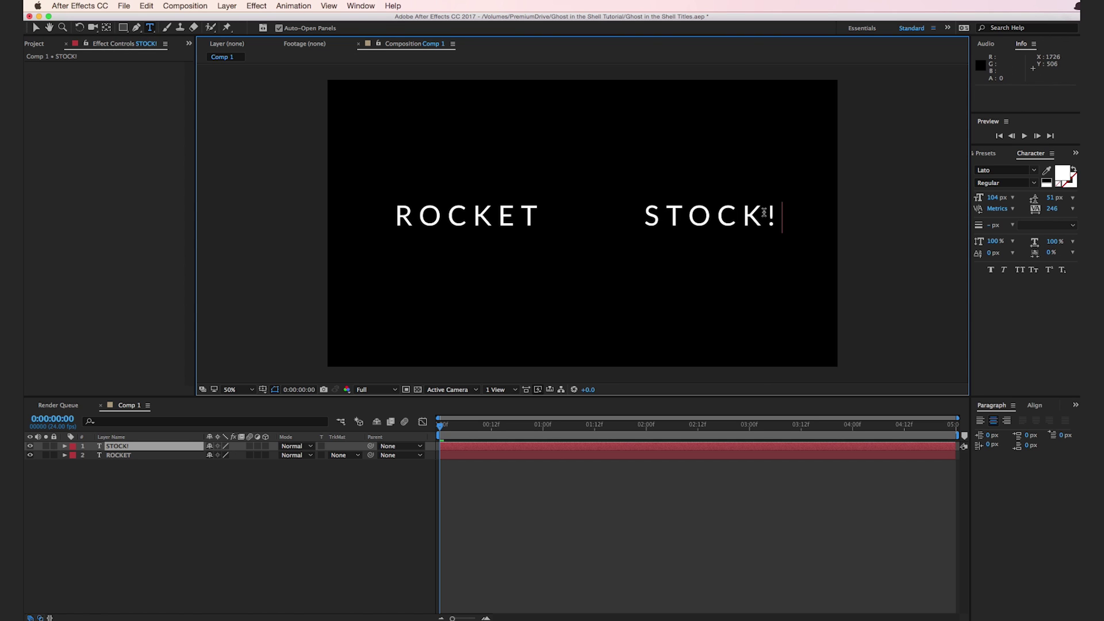
# - Spread the two words apart, moving STOCK! to about 1492, 548 and ROCKET to about 444, 548
pyautogui.click(36, 28)
pyautogui.moveTo(688, 221); pyautogui.dragTo(703, 220)
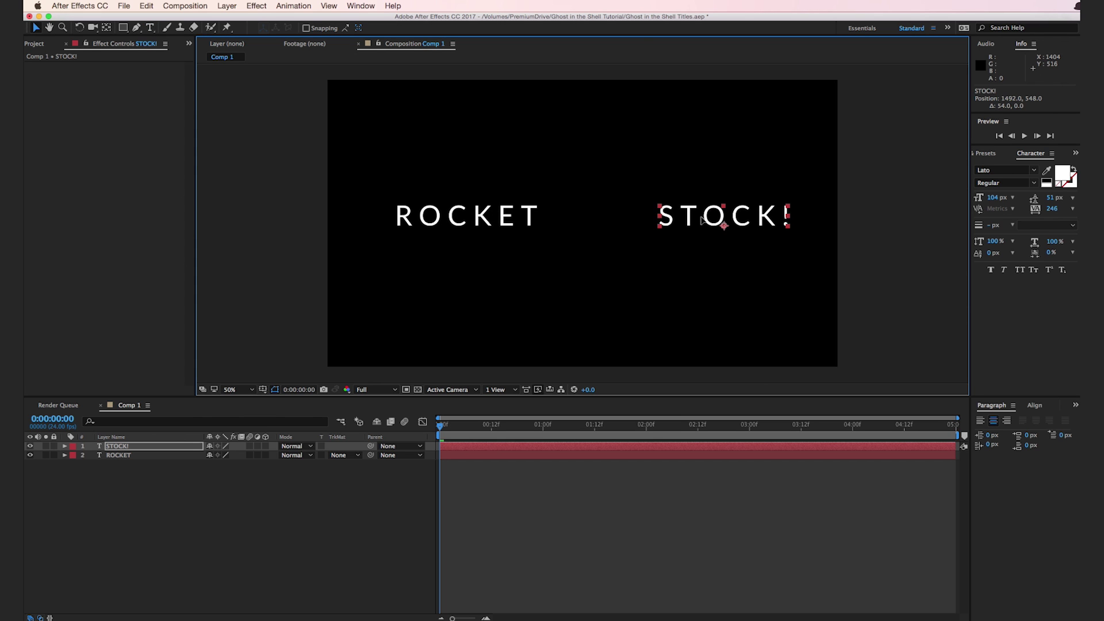
pyautogui.moveTo(491, 217); pyautogui.dragTo(470, 217)
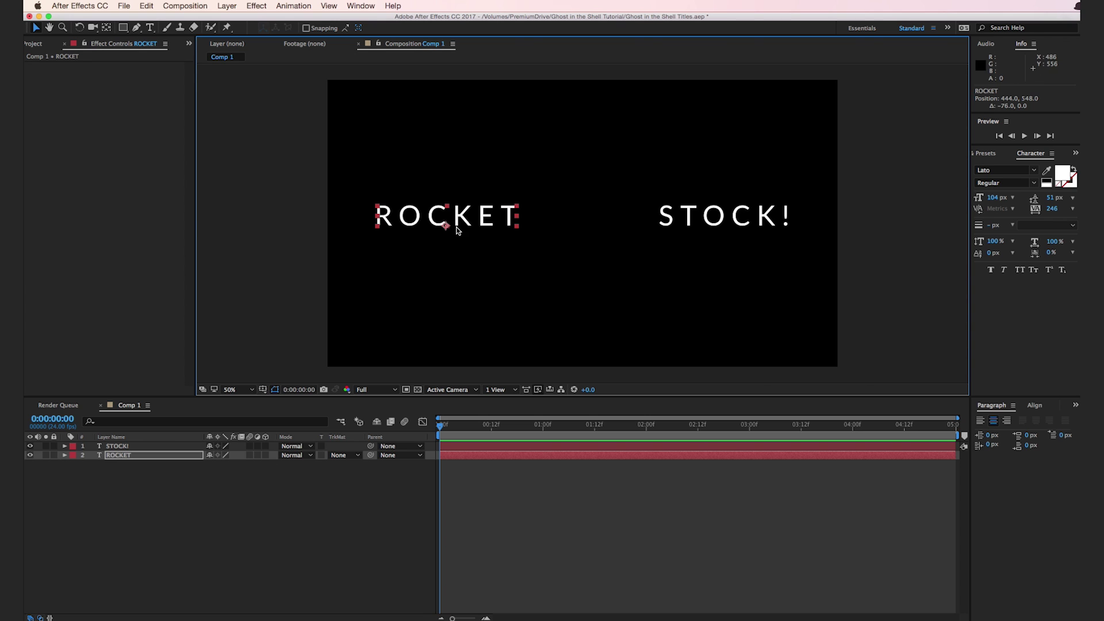
# - Duplicate the ROCKET layer, center the copy between the words at about 972, 548, and retype it as IN THE on two lines
pyautogui.press('super+d')
pyautogui.moveTo(450, 221); pyautogui.dragTo(590, 219)
pyautogui.doubleClick(589, 217)
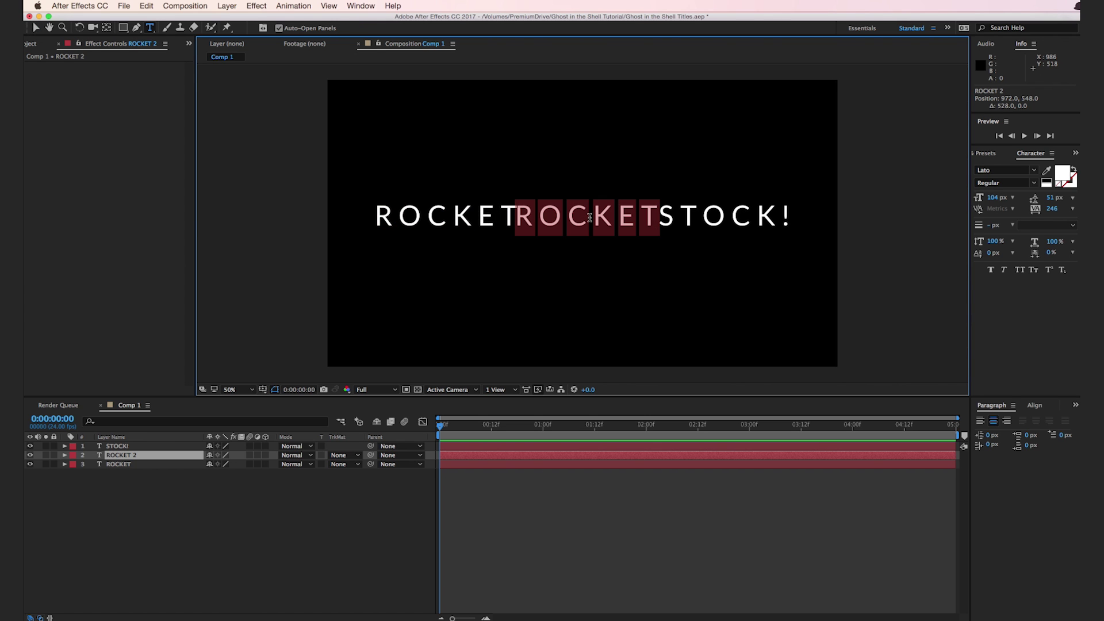
pyautogui.write('IN')
pyautogui.click(589, 218)
pyautogui.write('THE')
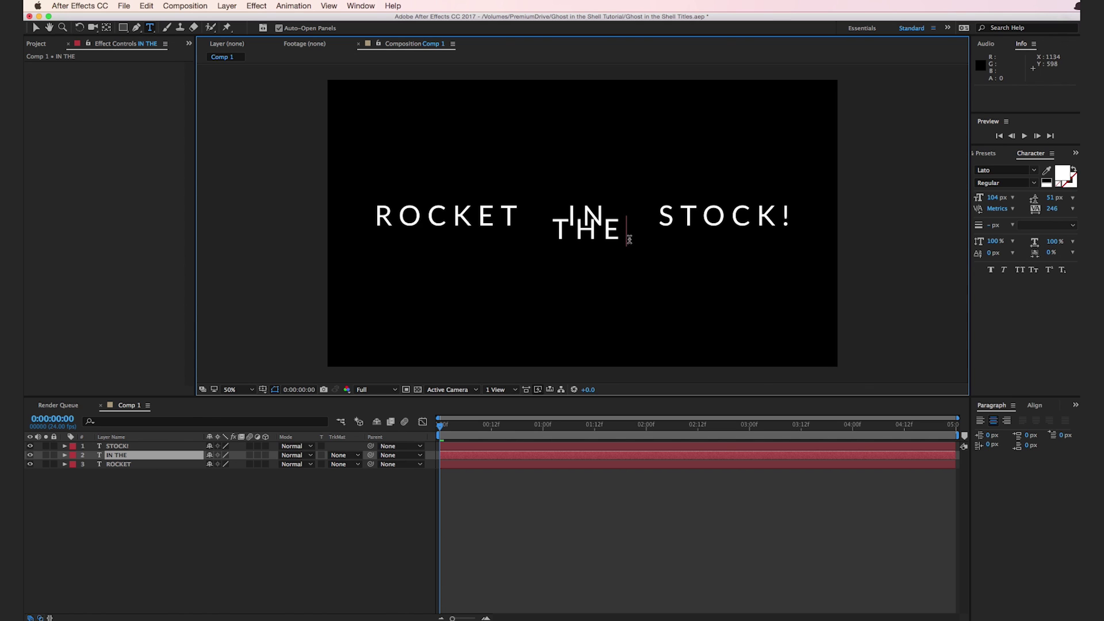
# - Set the IN THE text's size to 45 px and move it up to about 972, 504, level with the other words
pyautogui.press('super+a')
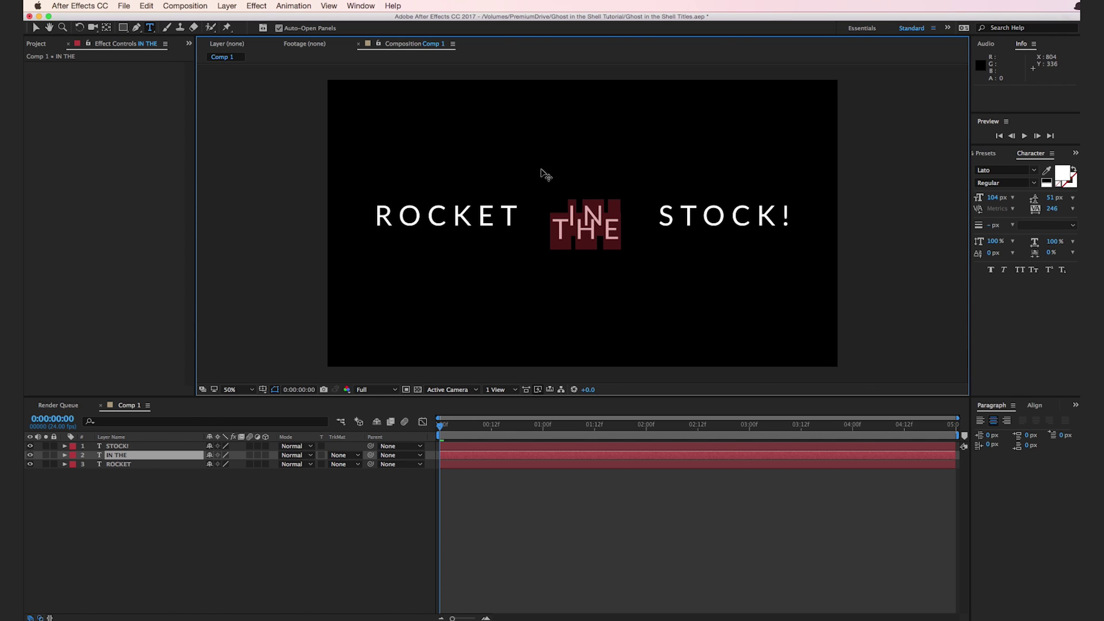
pyautogui.moveTo(993, 198); pyautogui.dragTo(962, 199)
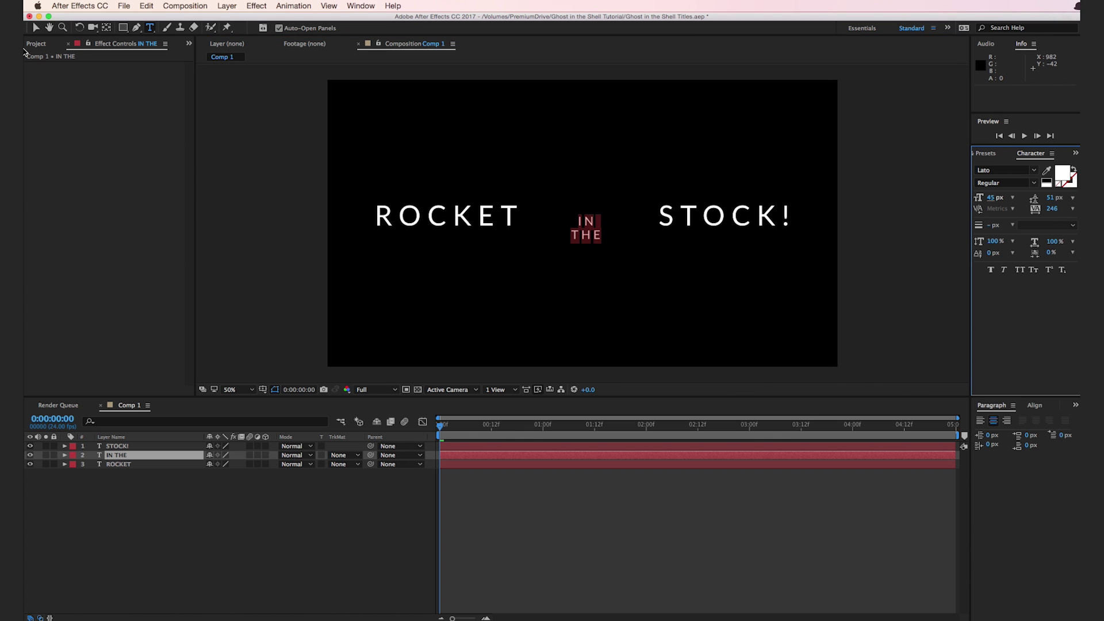
pyautogui.click(36, 28)
pyautogui.moveTo(588, 237); pyautogui.dragTo(589, 225)
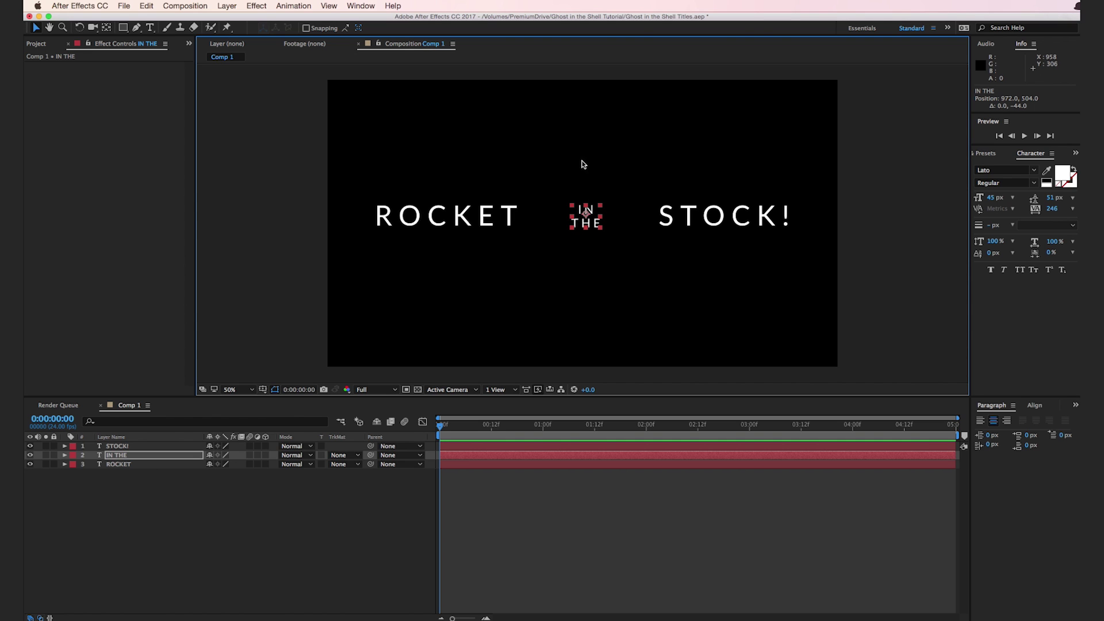
# - Activate the Pen tool with no layer selected and set its shape fill to None
pyautogui.click(137, 28)
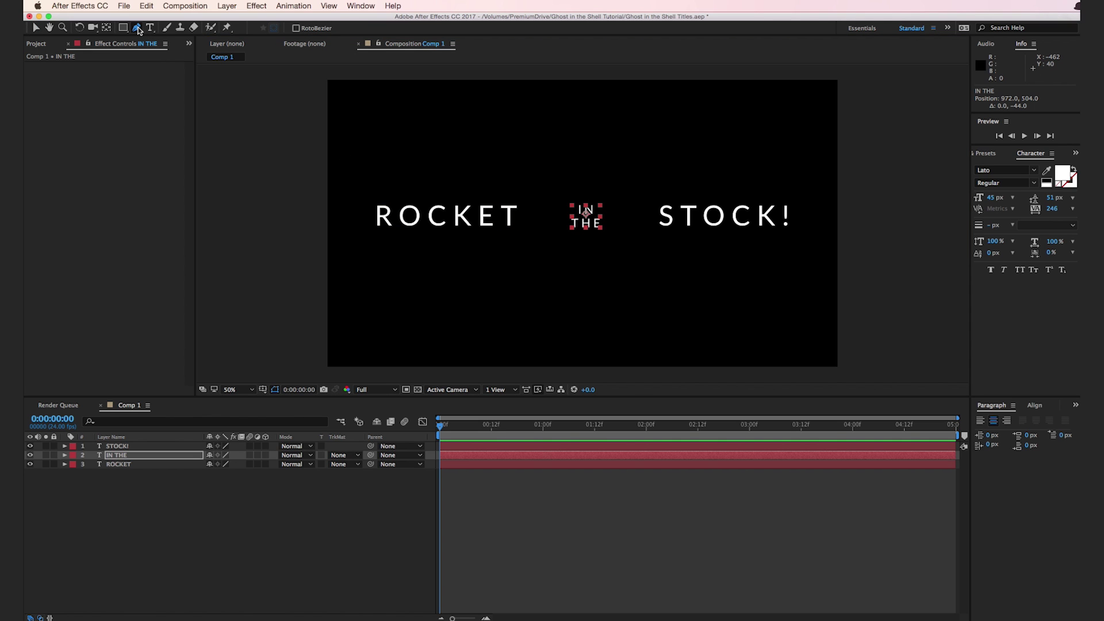
pyautogui.click(311, 514)
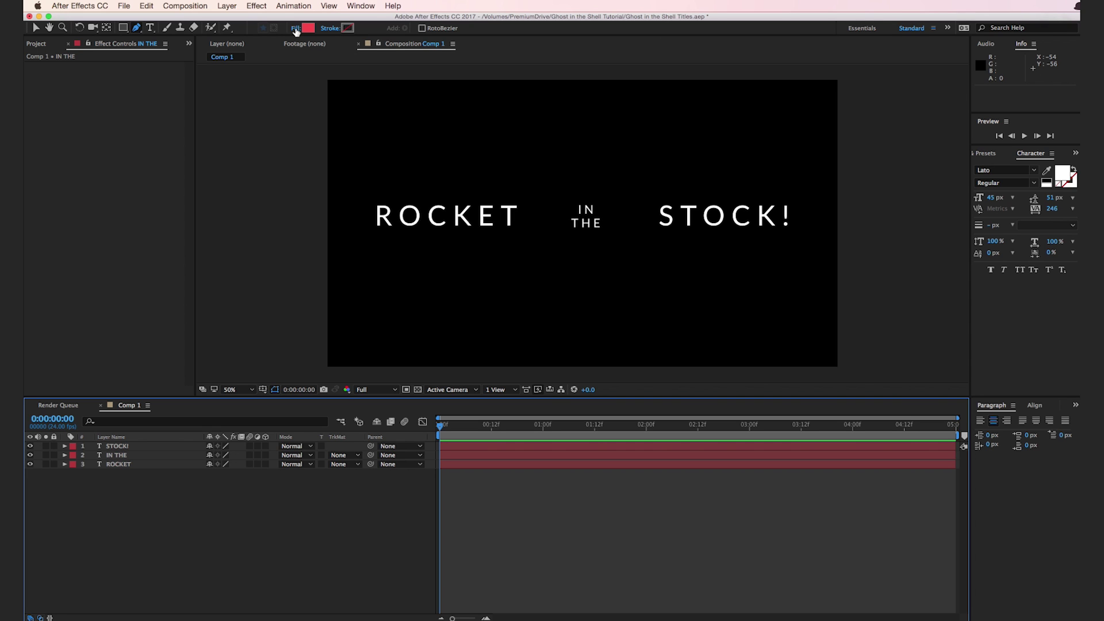
pyautogui.click(296, 29)
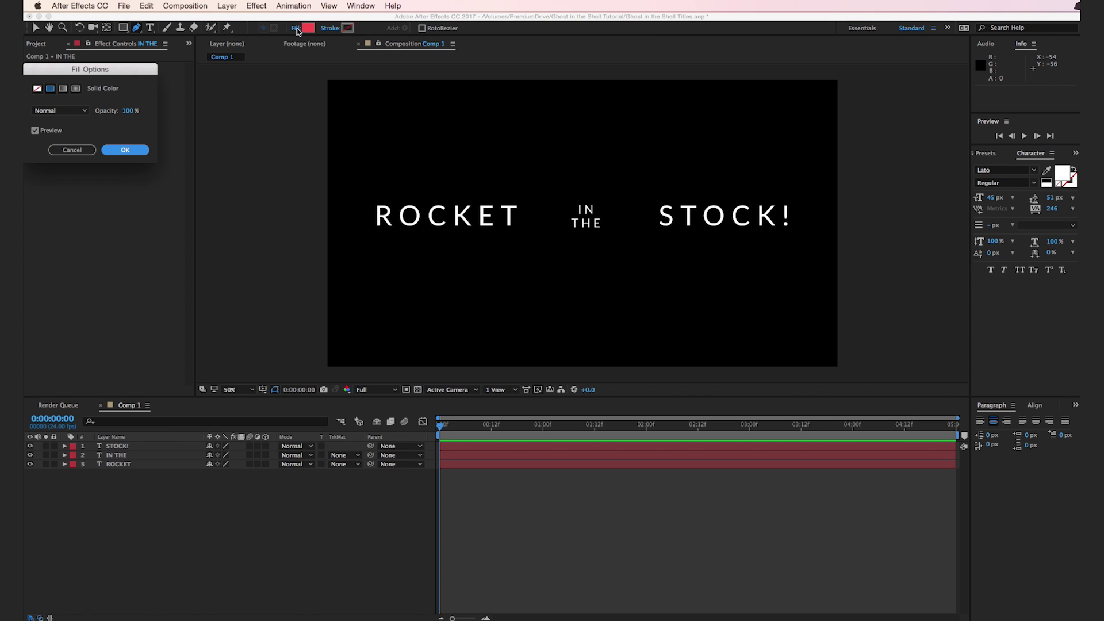
pyautogui.click(37, 89)
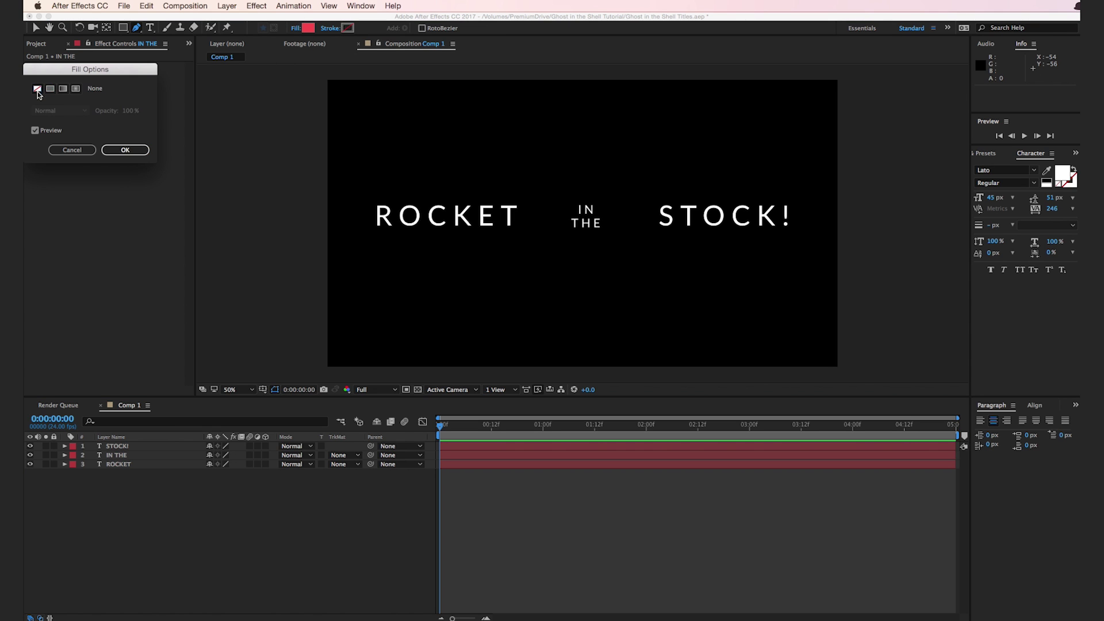
pyautogui.click(125, 150)
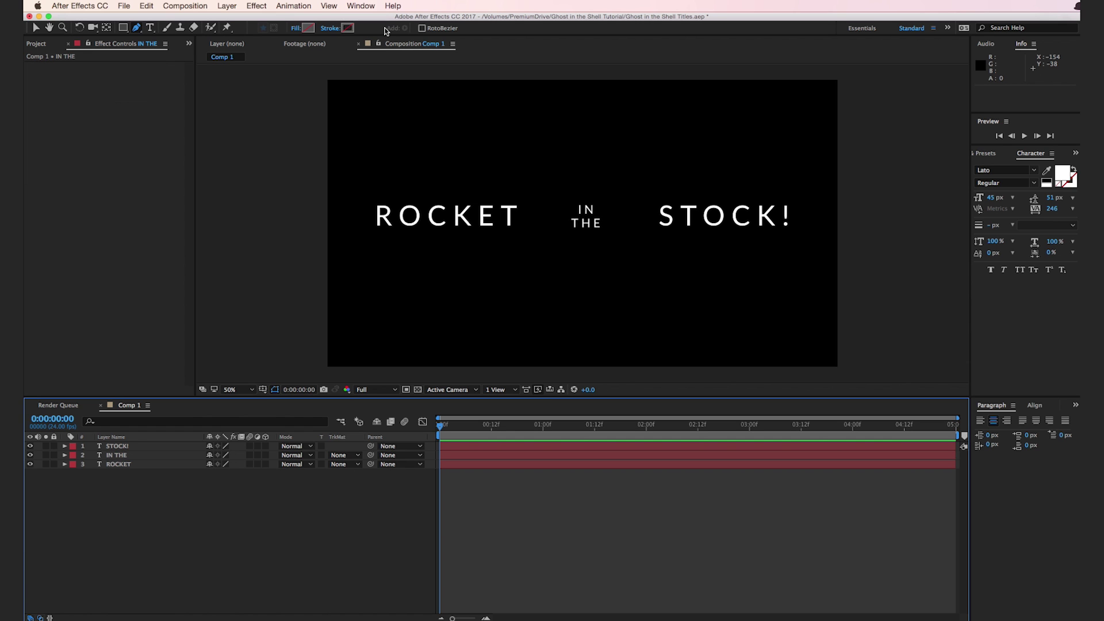
# - Set the Pen tool's shape stroke to Solid Color with Normal blending and 100% opacity
pyautogui.click(336, 28)
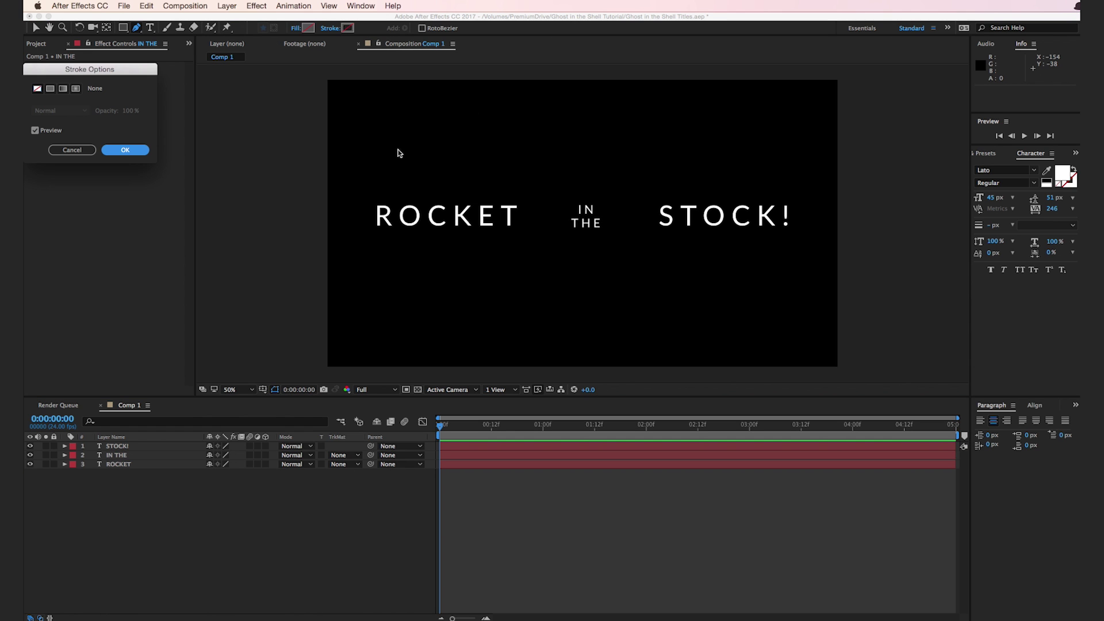
pyautogui.moveTo(80, 71); pyautogui.dragTo(376, 94)
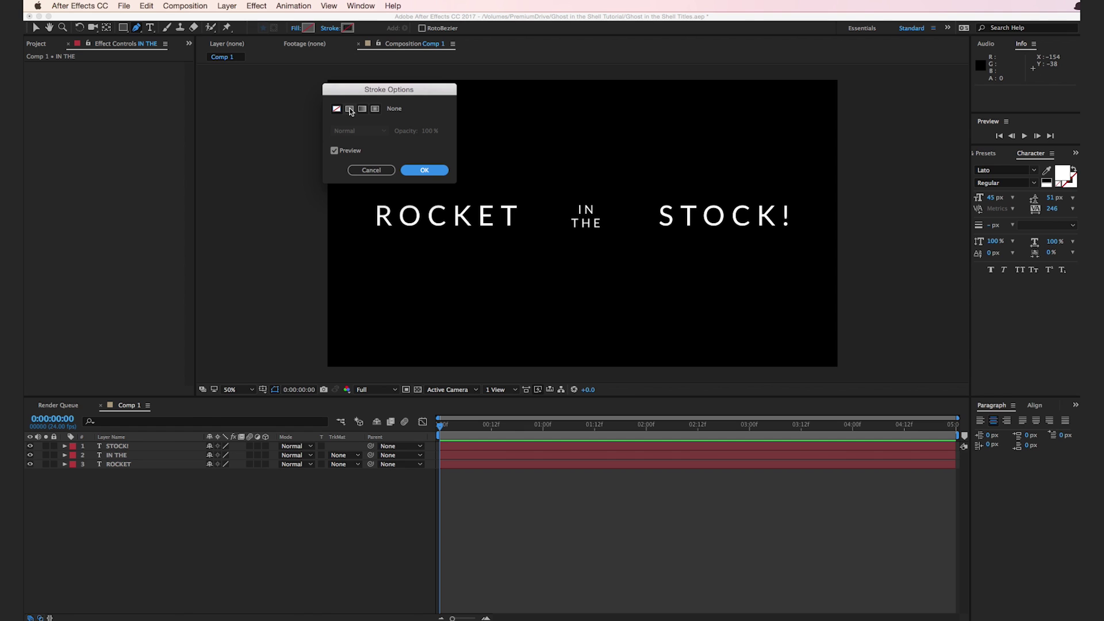
pyautogui.click(351, 110)
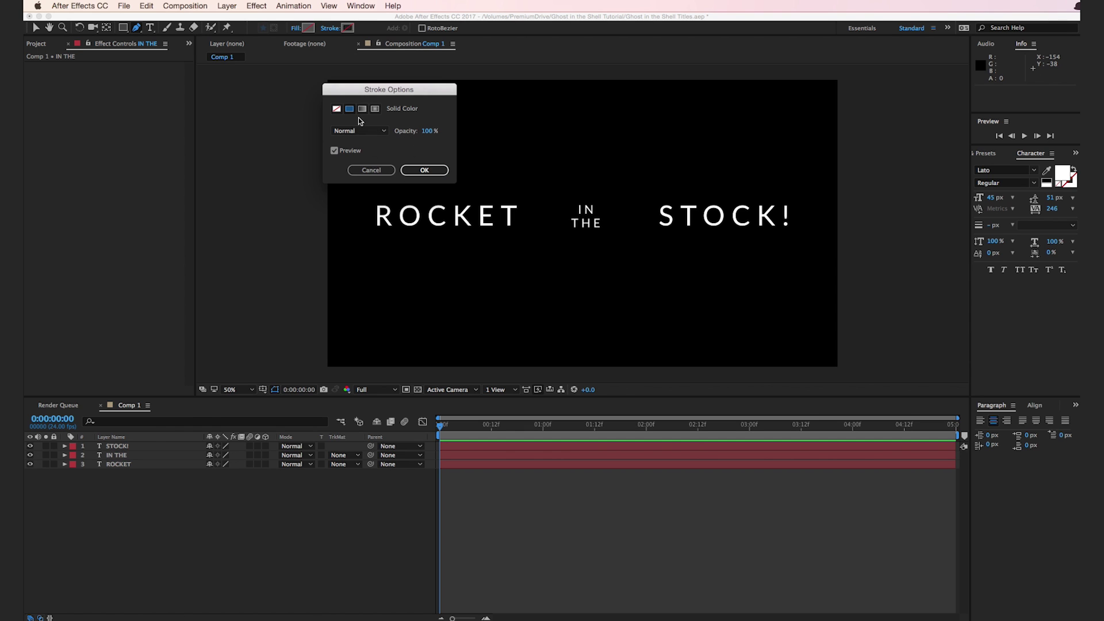
pyautogui.click(424, 170)
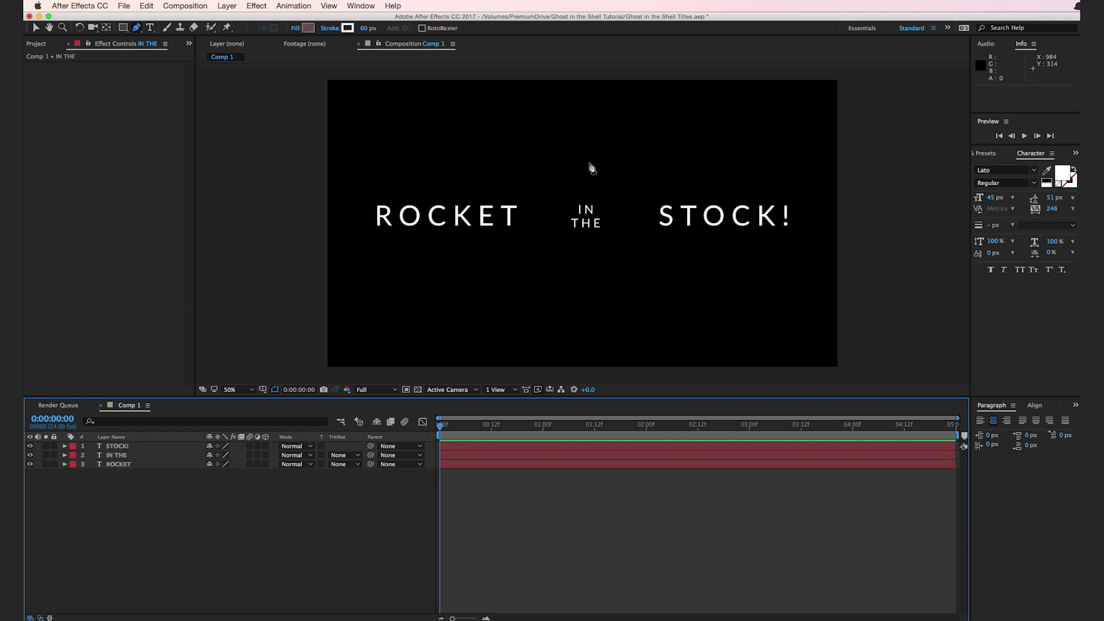
# - Draw a closed triangle around the IN THE text with the Pen tool, its apex above and base below the words
pyautogui.click(587, 164)
pyautogui.click(535, 251)
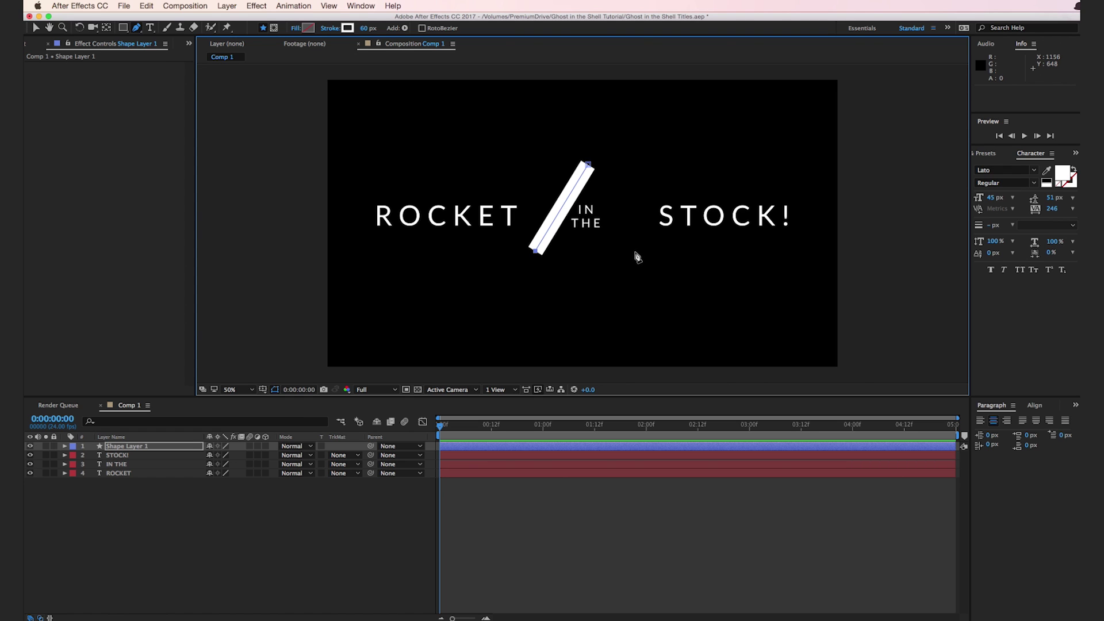
pyautogui.click(635, 251)
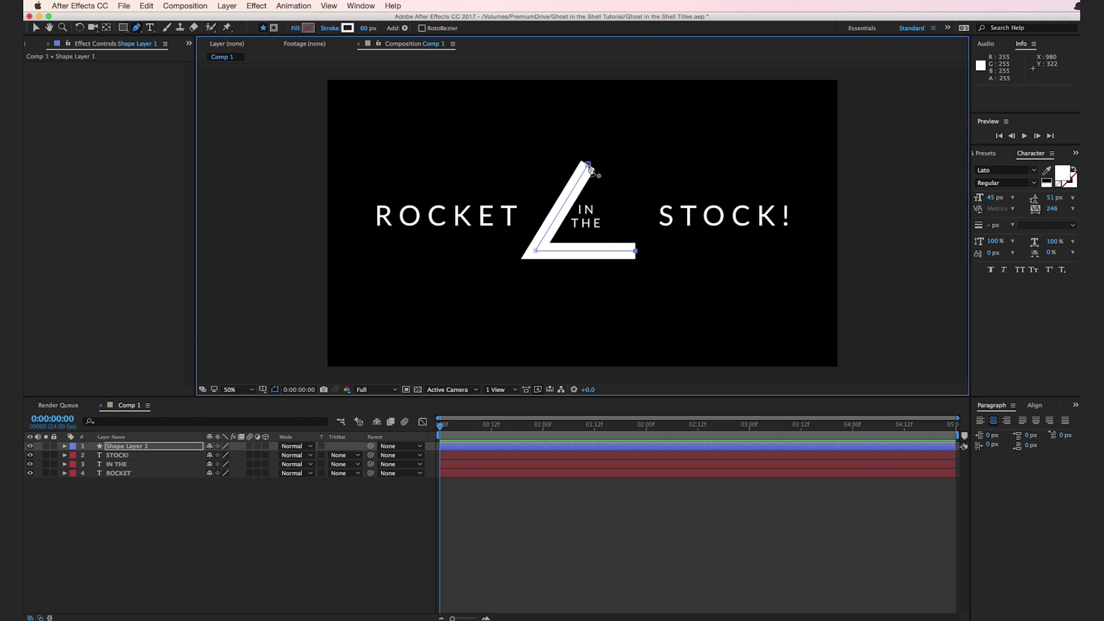
pyautogui.click(588, 165)
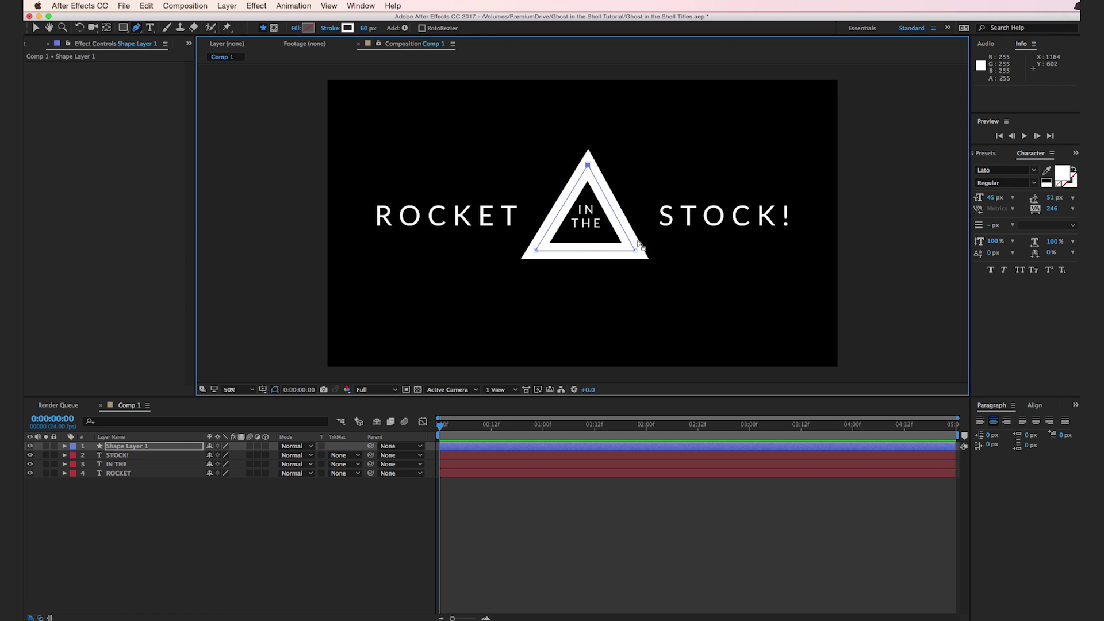
pyautogui.press('v')
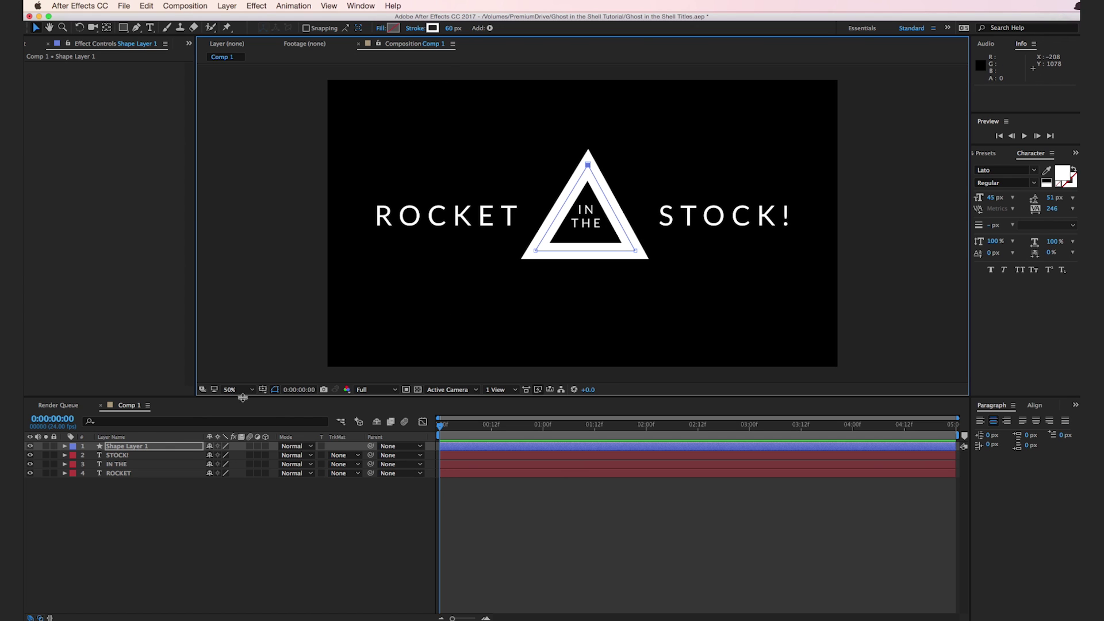
# - Set the triangle's stroke width to 9 px and nudge the shape slightly upward around IN THE
pyautogui.click(164, 447)
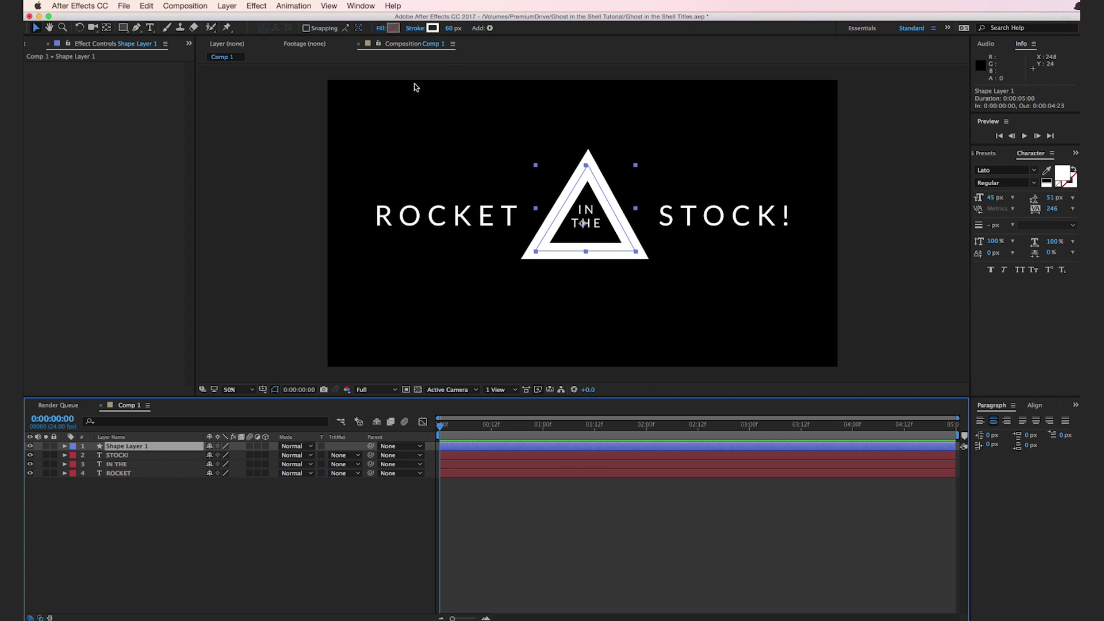
pyautogui.moveTo(451, 33); pyautogui.dragTo(430, 33)
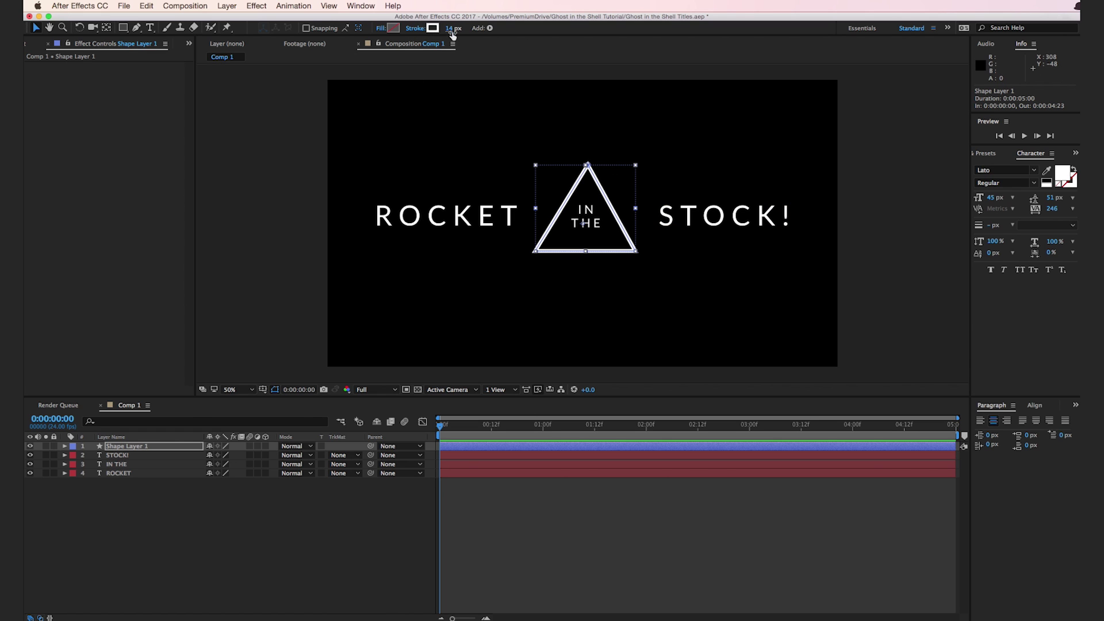
pyautogui.moveTo(450, 28); pyautogui.dragTo(447, 28)
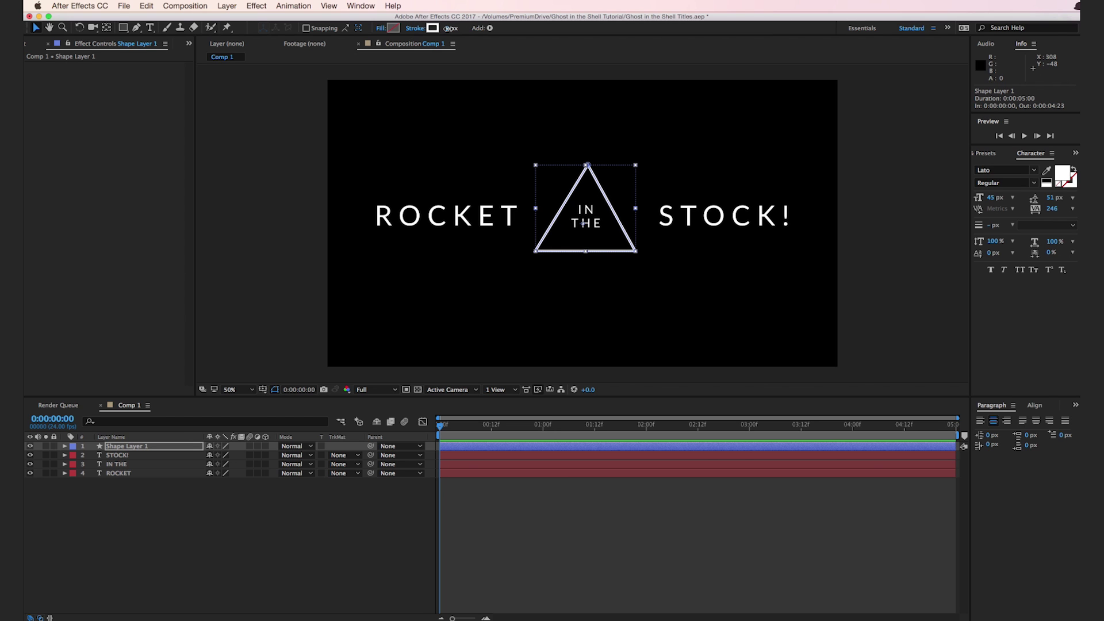
pyautogui.click(613, 230)
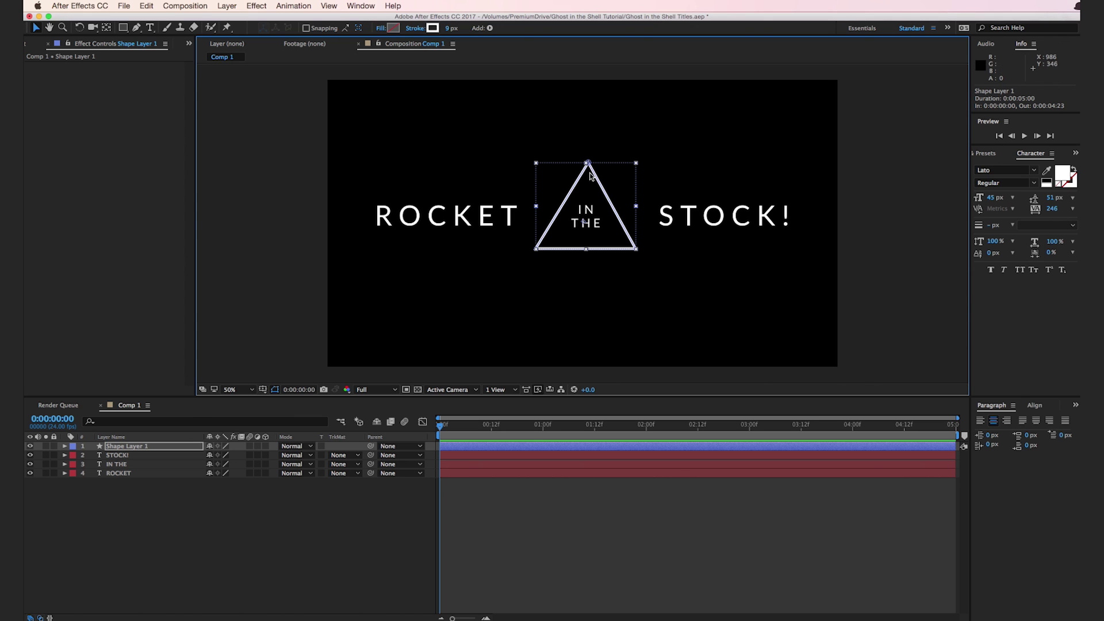
# - Select the triangle's path in its shape contents and move the top vertex slightly left to about 484, 160
pyautogui.click(64, 446)
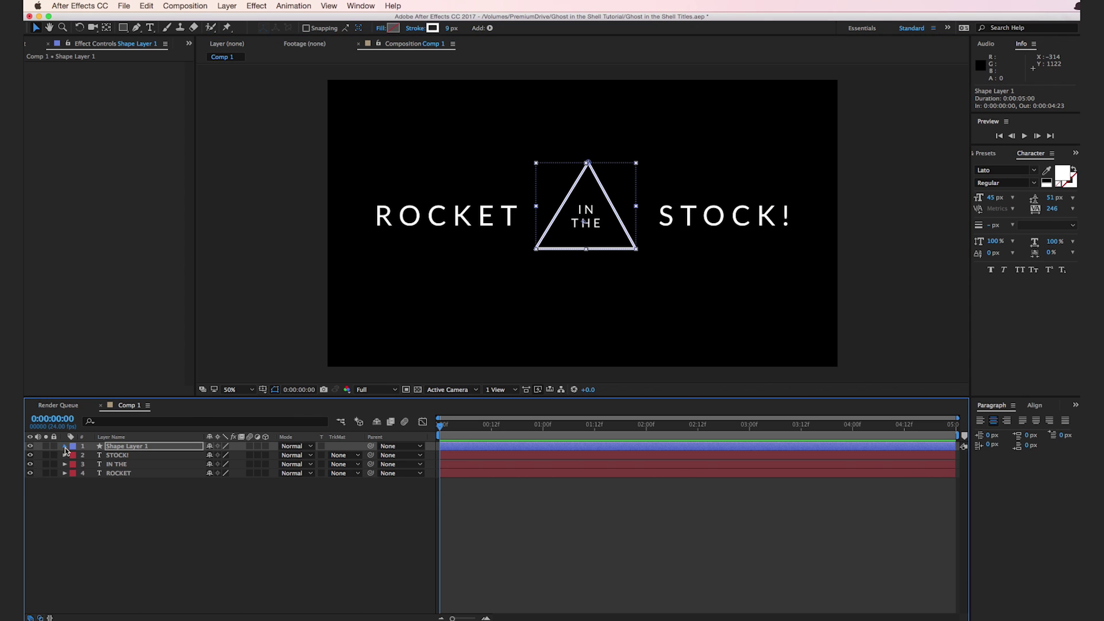
pyautogui.click(73, 454)
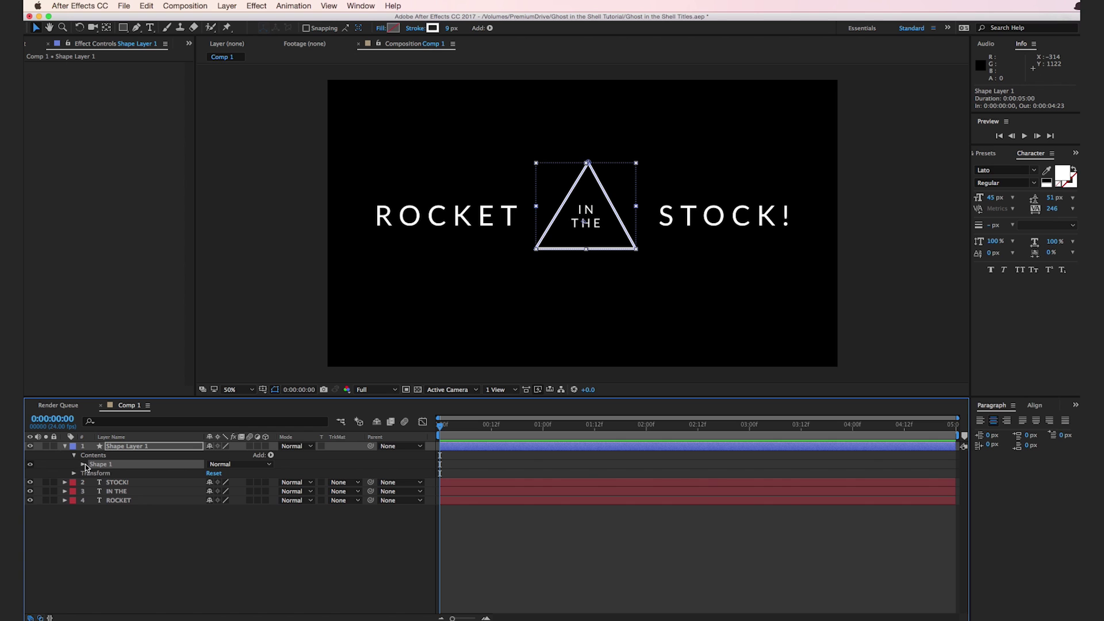
pyautogui.click(84, 465)
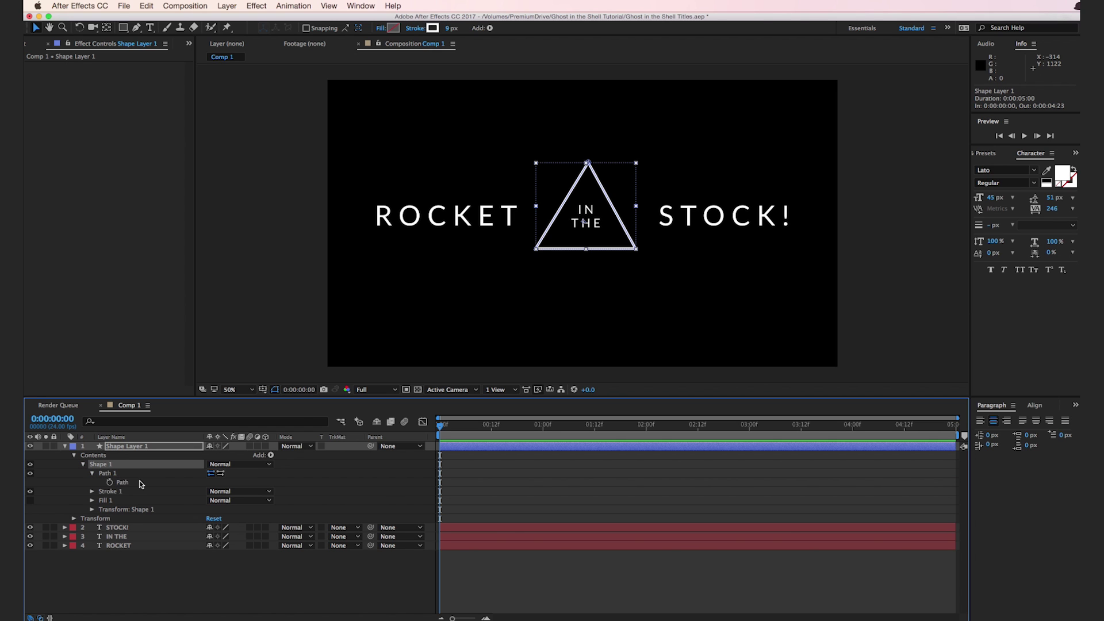
pyautogui.click(138, 476)
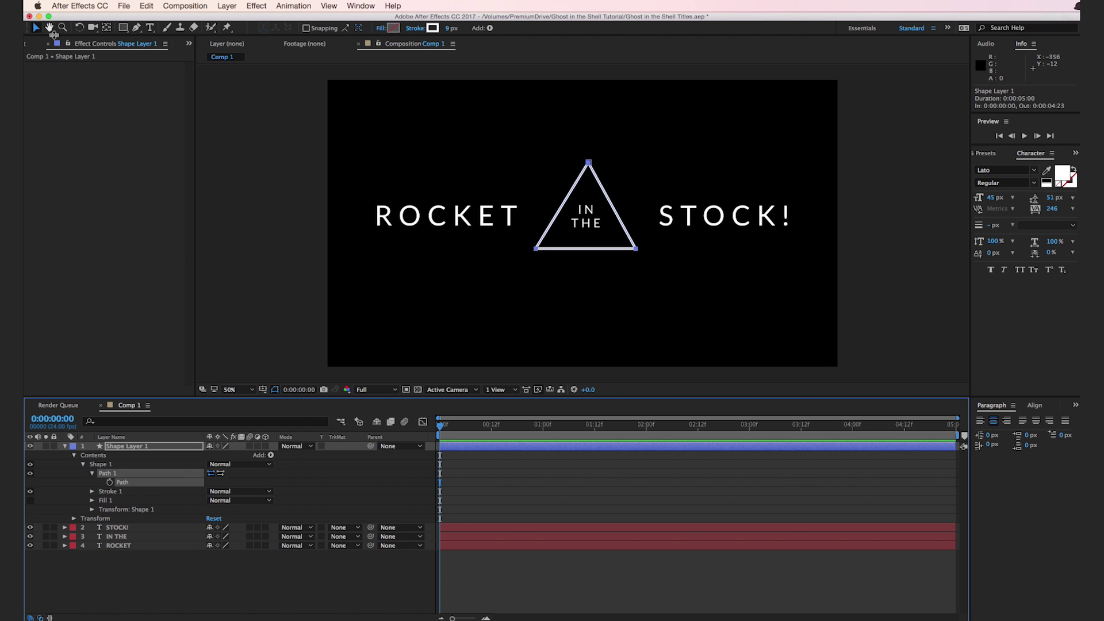
pyautogui.click(589, 165)
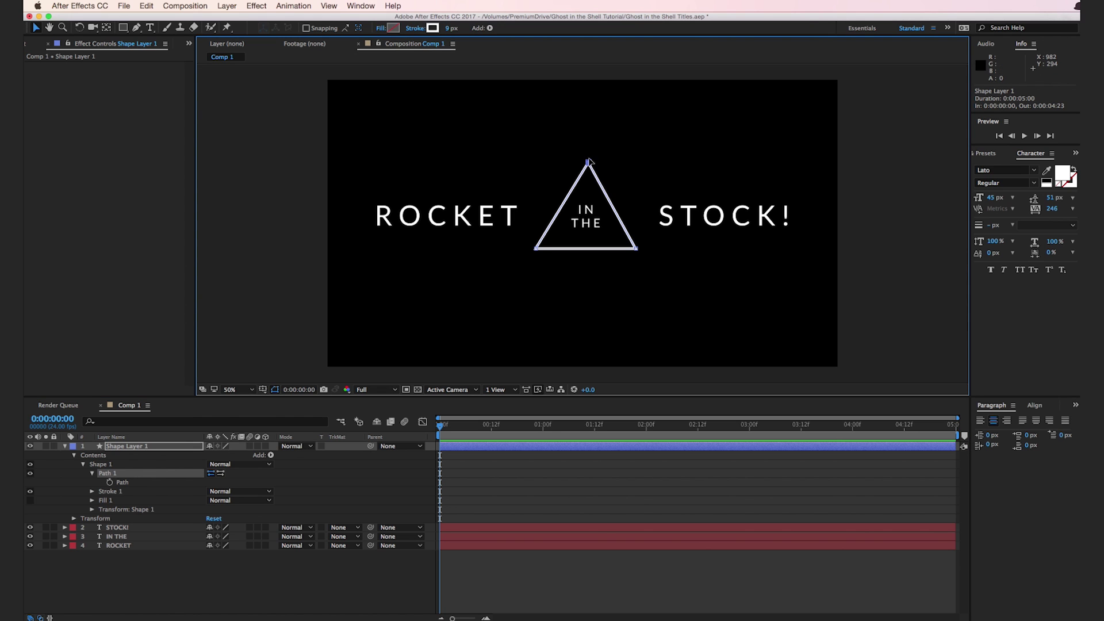
pyautogui.moveTo(589, 165); pyautogui.dragTo(586, 164)
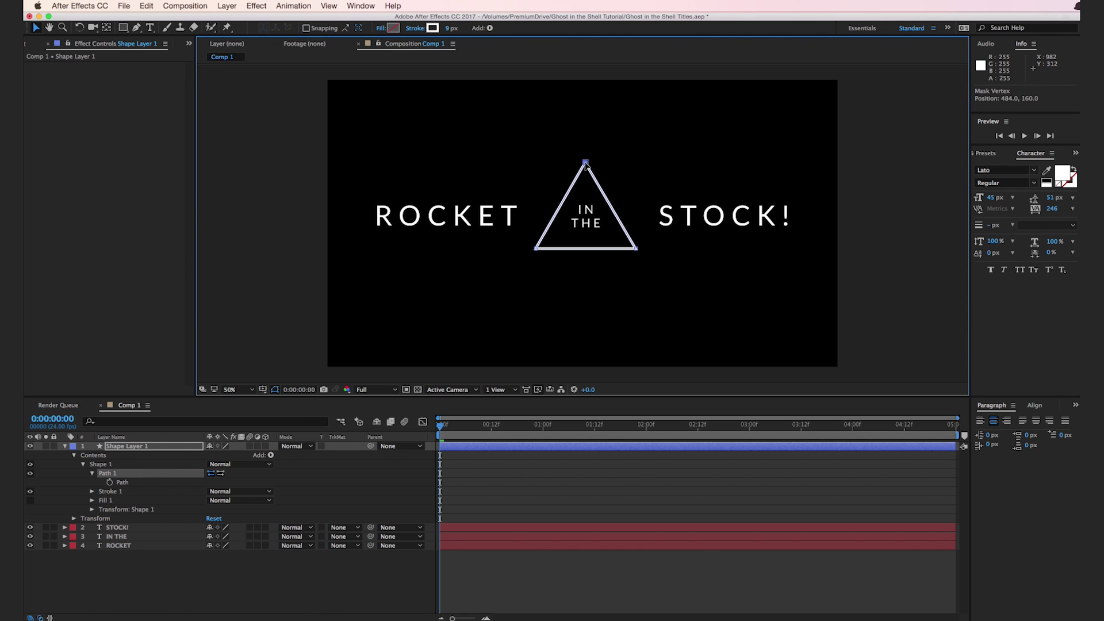
# - Nudge the whole triangle slightly to fit around the IN THE text, and deselect it
pyautogui.click(590, 236)
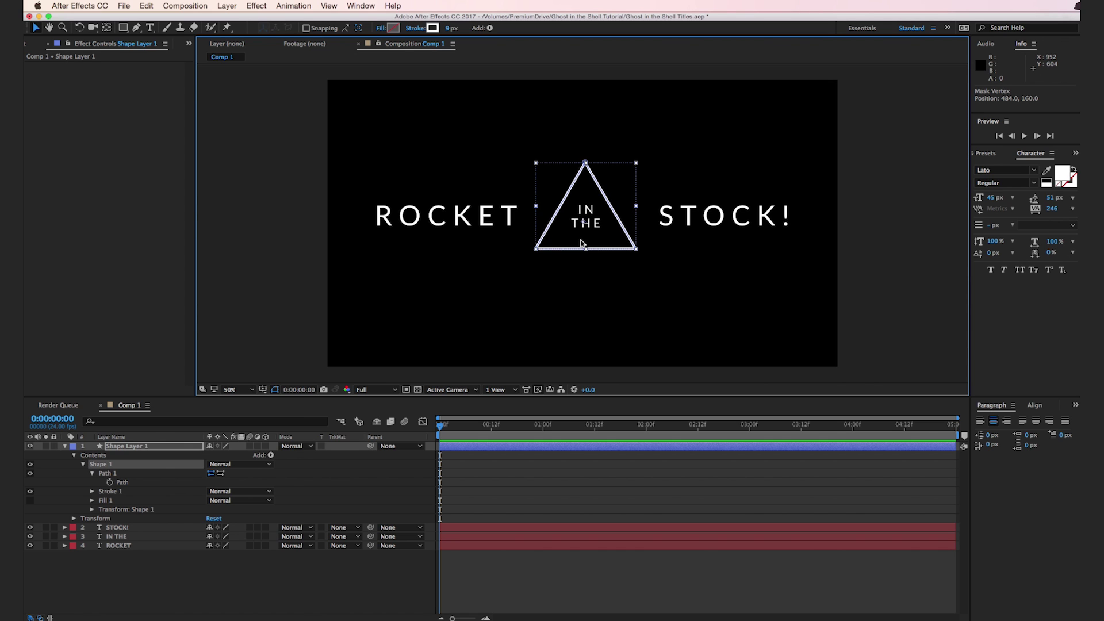
pyautogui.moveTo(583, 243); pyautogui.dragTo(584, 239)
pyautogui.click(936, 246)
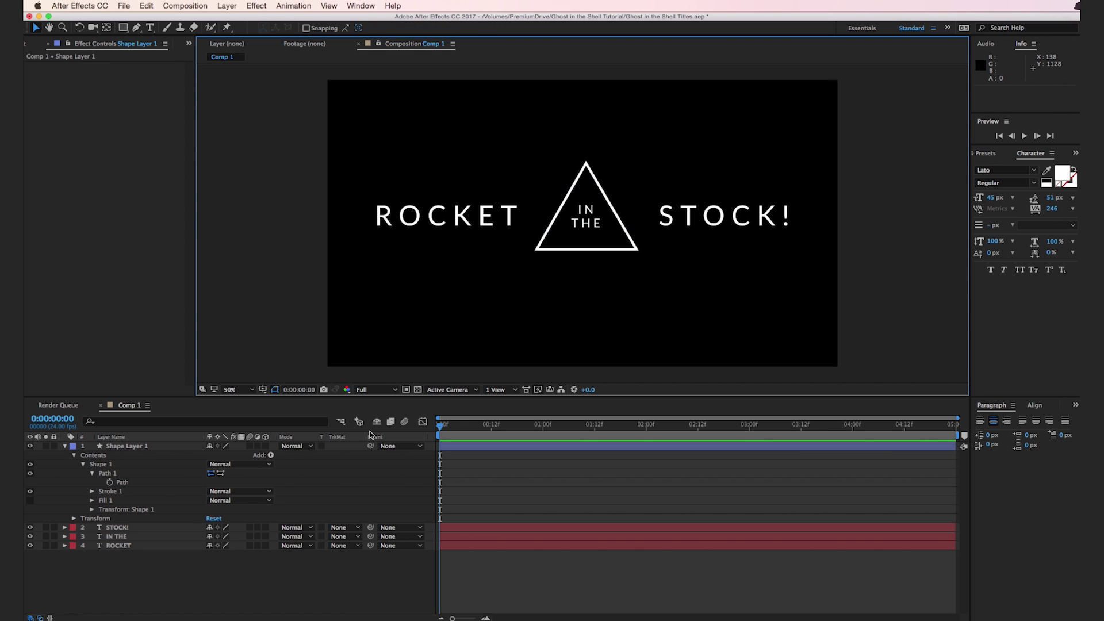
# - Show the proportional grid and move all four layers down about 28 px onto its horizontal center line
pyautogui.click(64, 446)
pyautogui.moveTo(130, 472); pyautogui.dragTo(102, 444)
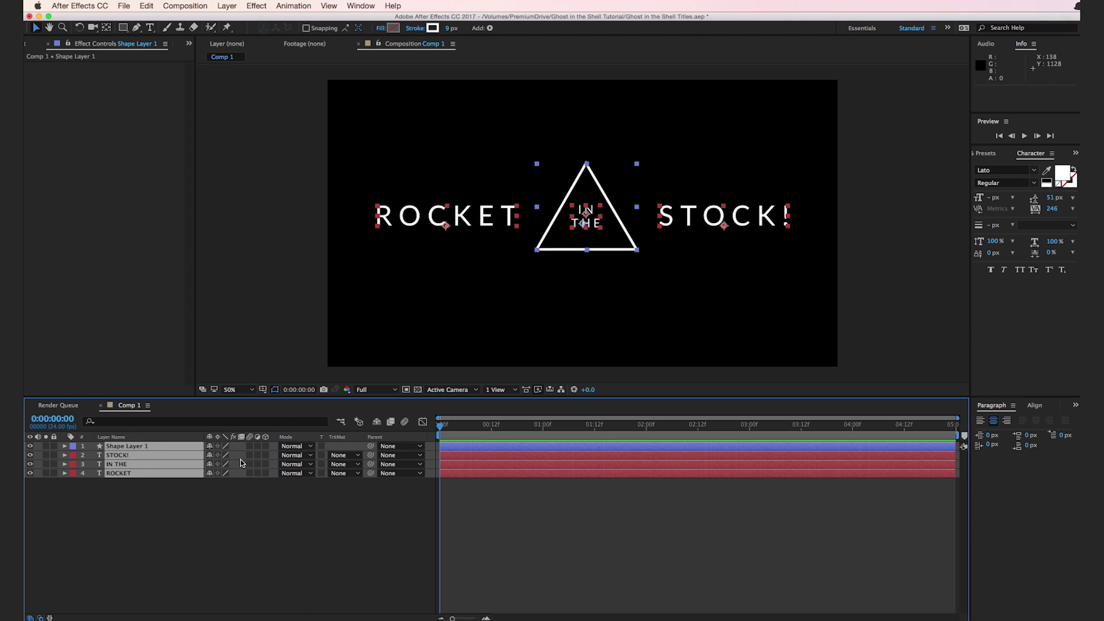
pyautogui.click(269, 393)
pyautogui.click(388, 380)
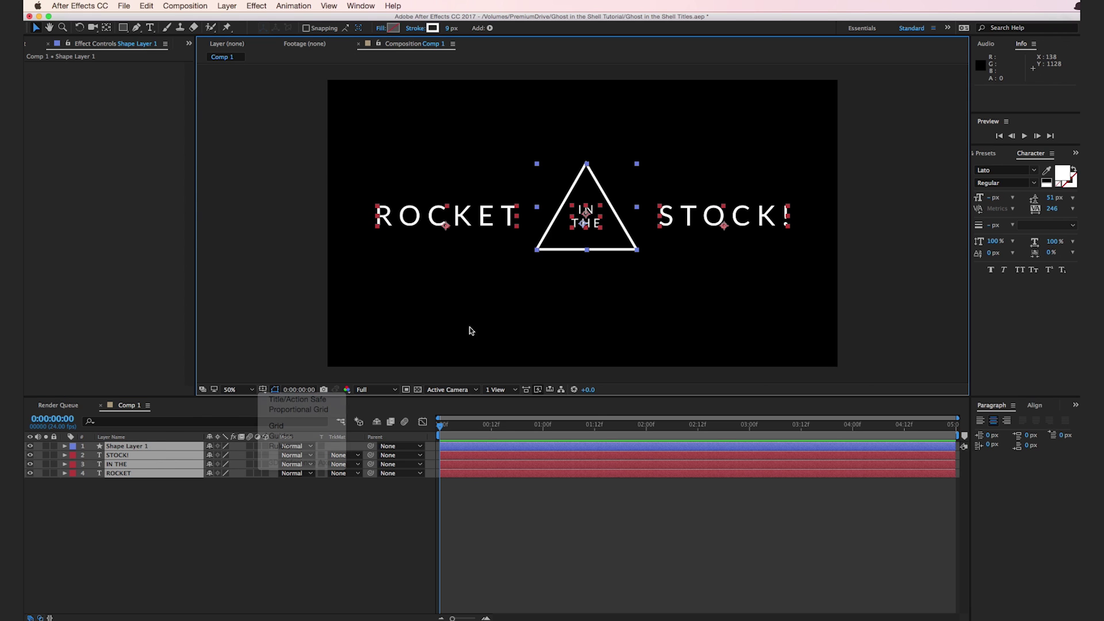
pyautogui.moveTo(698, 218); pyautogui.dragTo(698, 226)
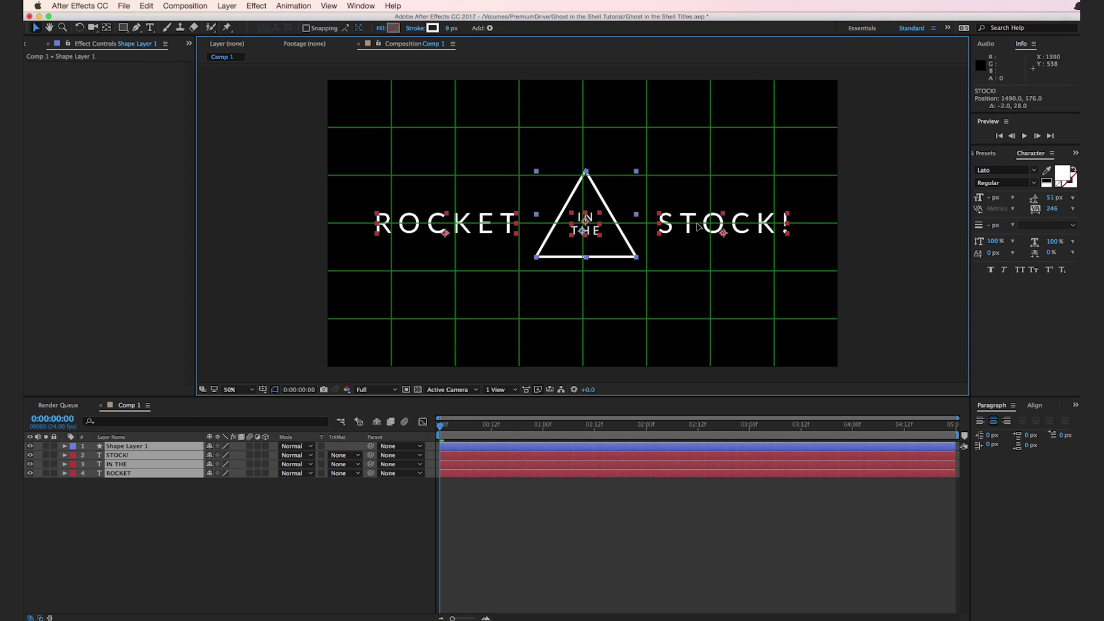
pyautogui.click(902, 284)
# - Move the triangle layer horizontally to about 954, 568 so it frames IN THE near the grid's vertical center line
pyautogui.click(594, 251)
pyautogui.moveTo(594, 251); pyautogui.dragTo(591, 251)
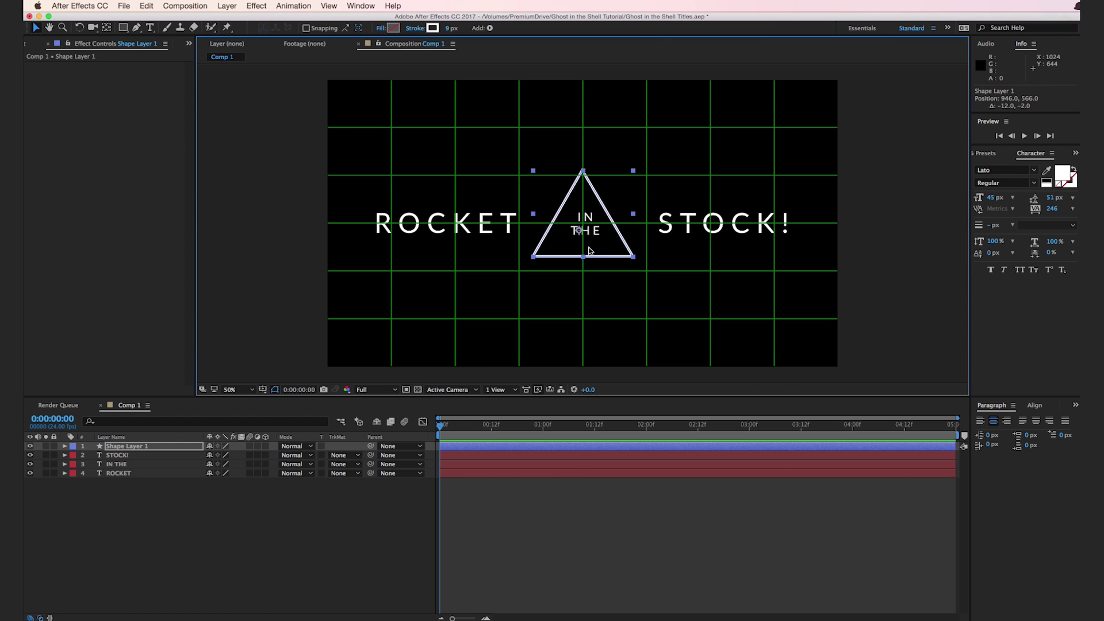
pyautogui.moveTo(601, 252); pyautogui.dragTo(604, 252)
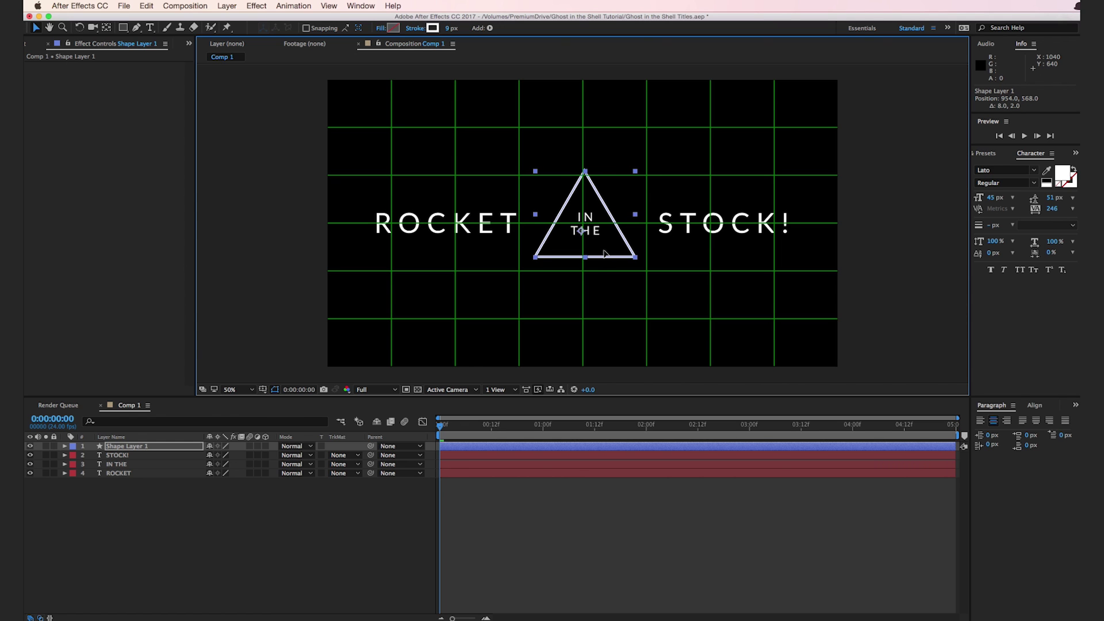
pyautogui.click(874, 268)
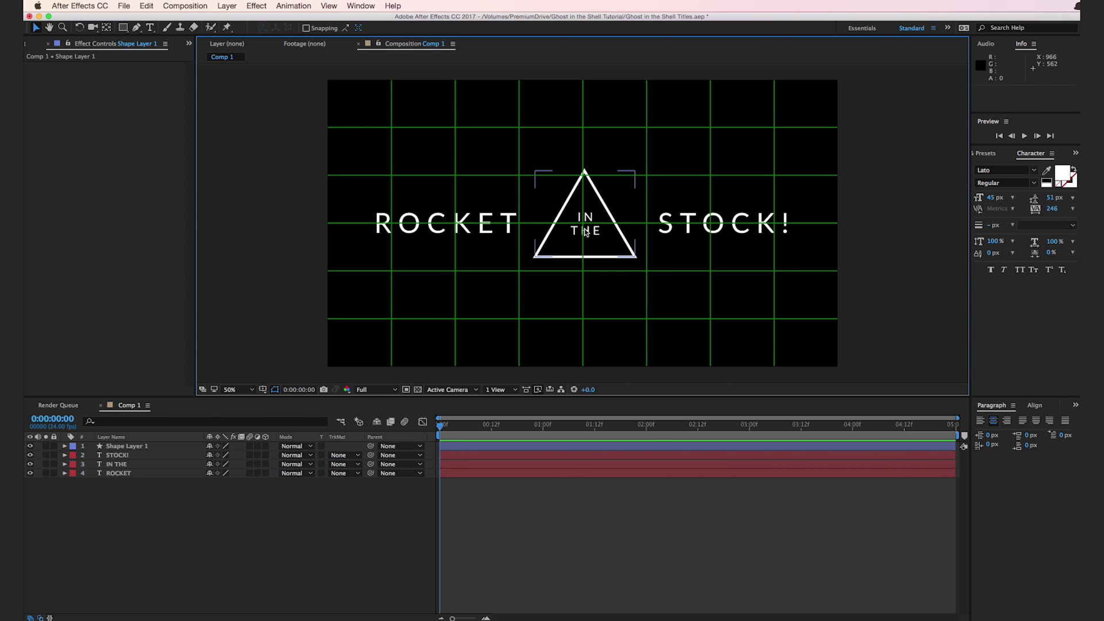
pyautogui.click(248, 532)
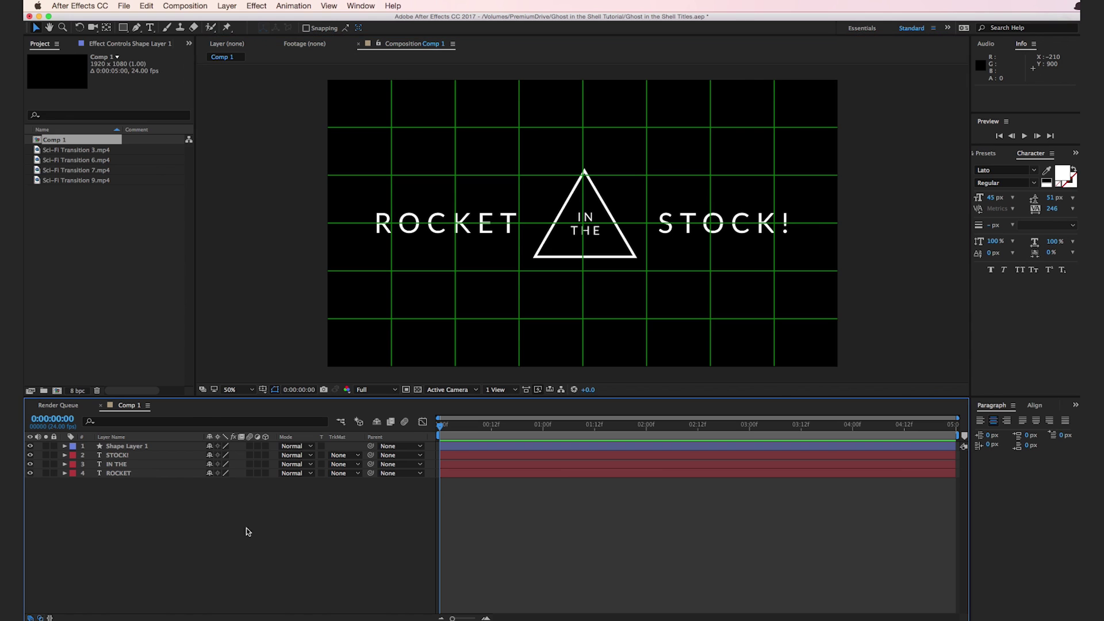
# - Rename the composition Comp 1 as Text in the project
pyautogui.click(60, 145)
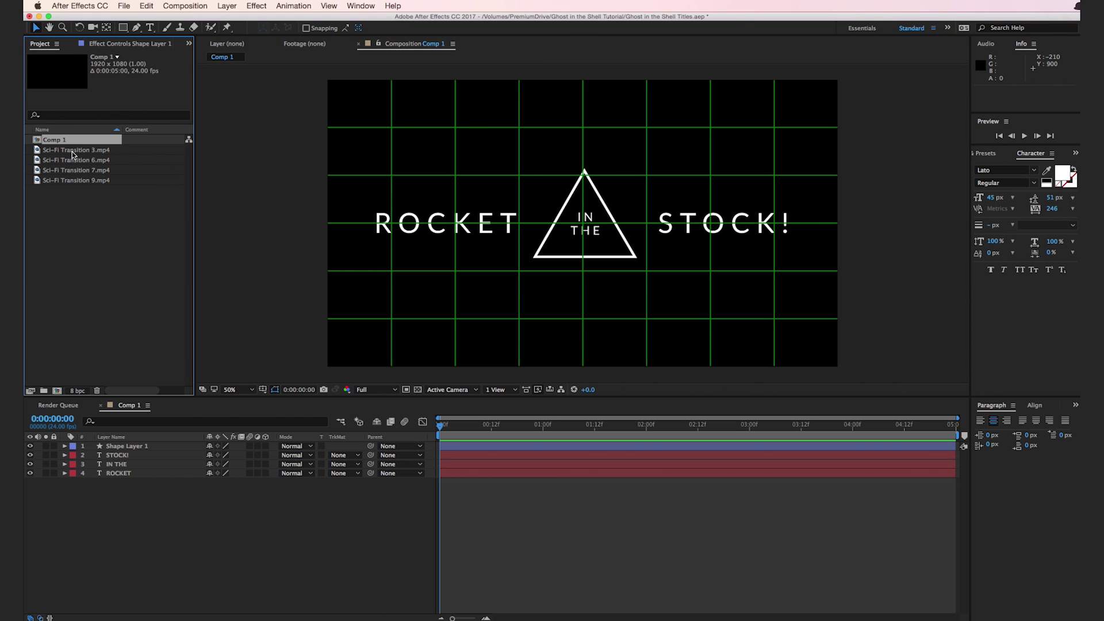
pyautogui.press('Return')
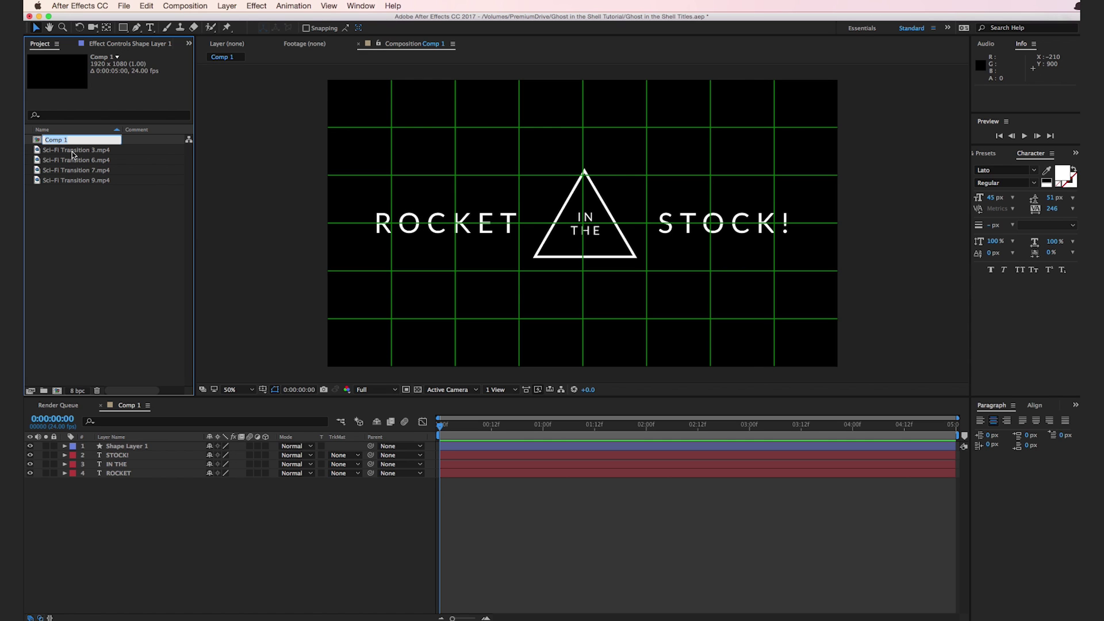
pyautogui.write('Text')
pyautogui.press('Return')
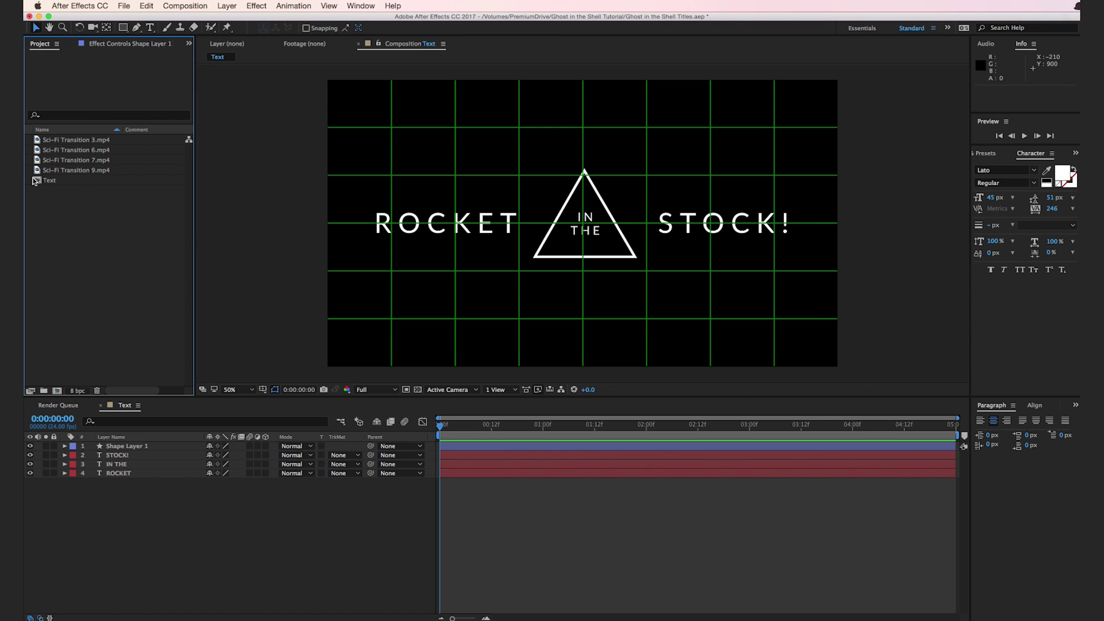
# - Create a new composition from the Text composition and rename it Distortion
pyautogui.moveTo(38, 180); pyautogui.dragTo(57, 393)
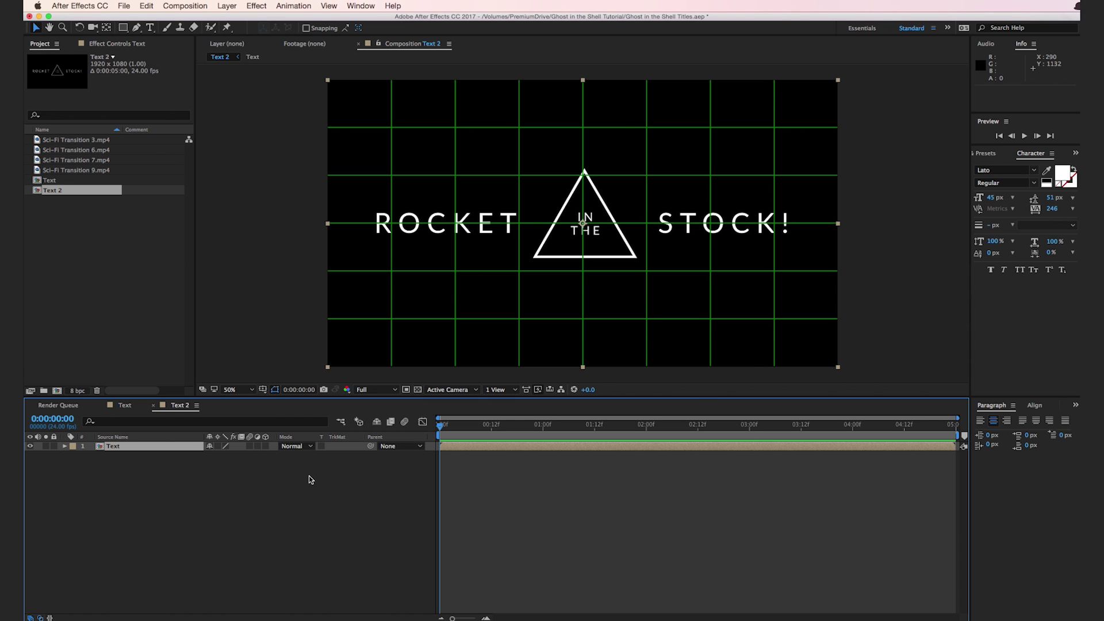
pyautogui.click(57, 191)
pyautogui.press('Return')
pyautogui.write('D')
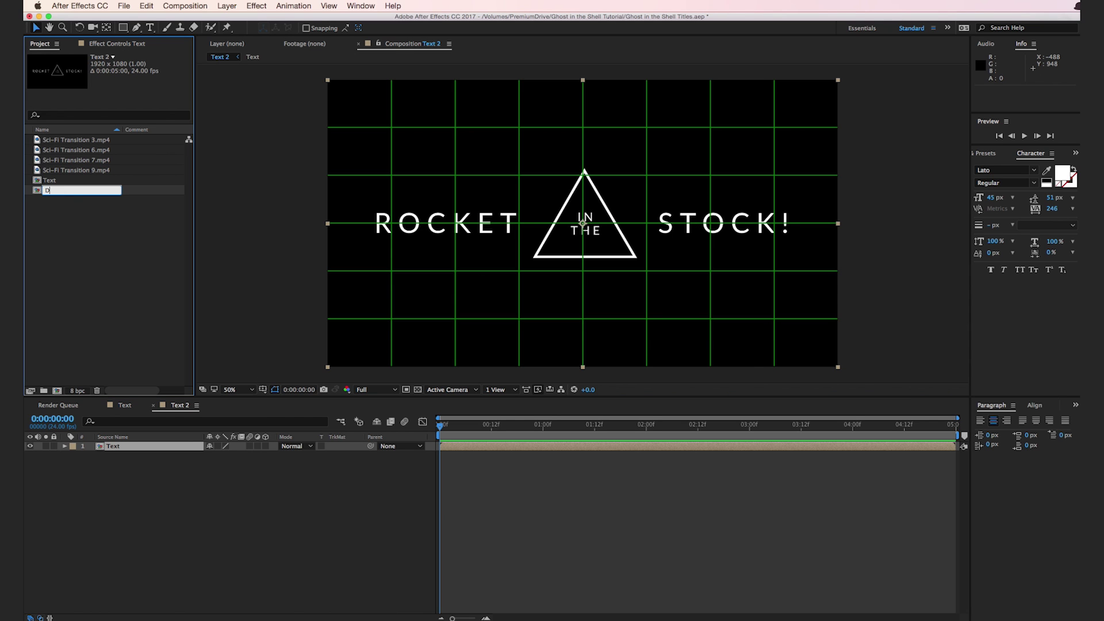
pyautogui.write('istortion')
pyautogui.click(358, 490)
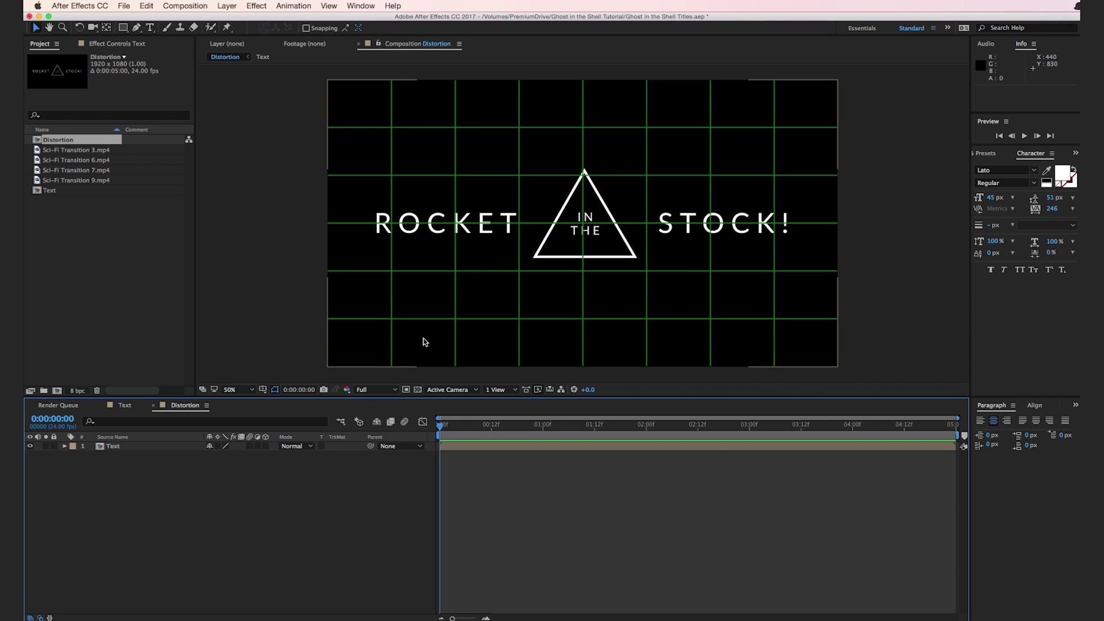
# - Split the Text layer in the Distortion composition at 0:00:00:14
pyautogui.moveTo(442, 427); pyautogui.dragTo(499, 429)
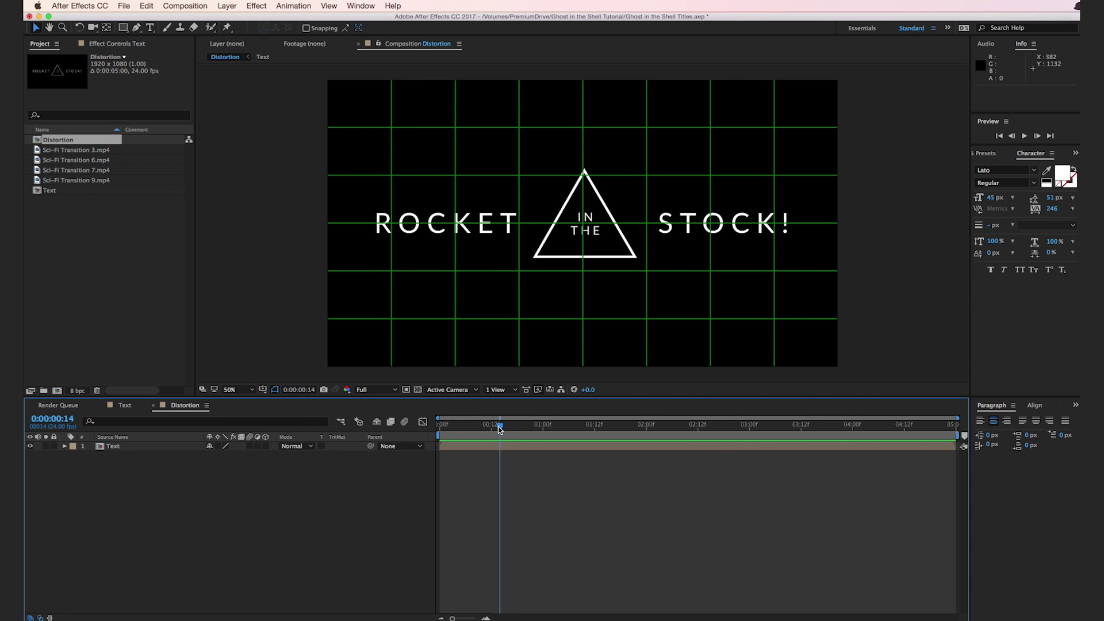
pyautogui.click(497, 444)
pyautogui.press('=')
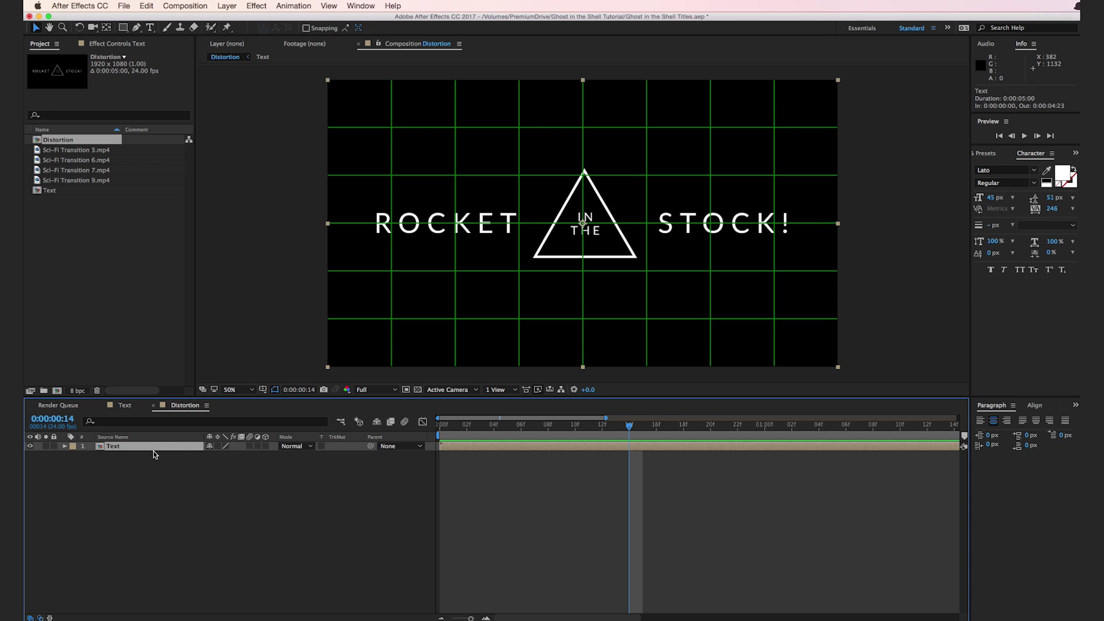
pyautogui.press('super+shift+d')
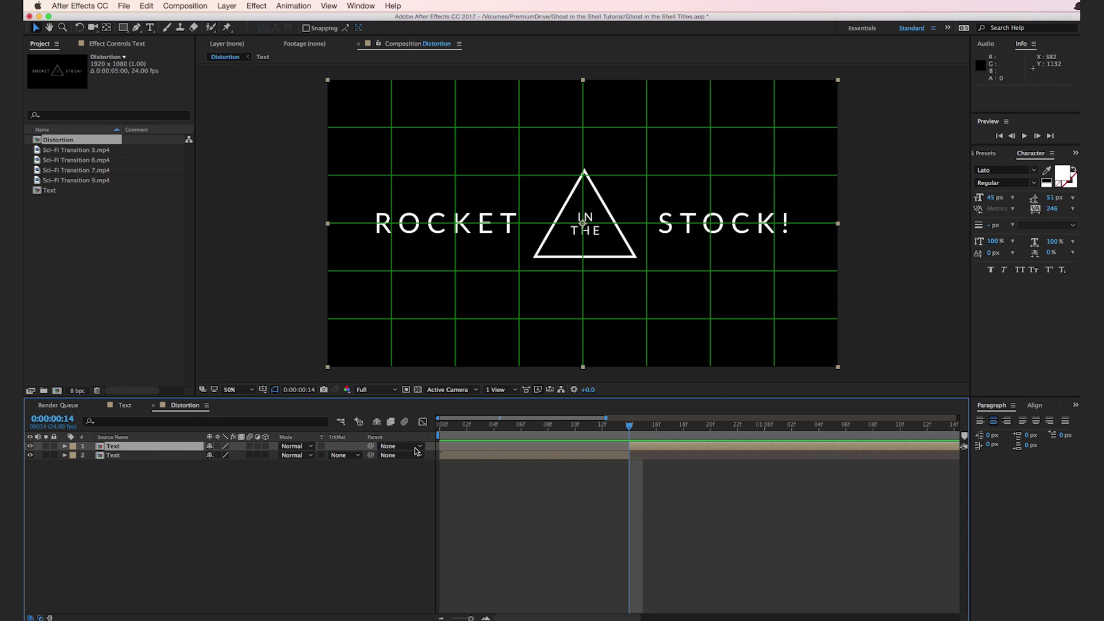
# - Split the earlier Text segment at 0:00:00:11, making a three-frame piece before the first cut
pyautogui.click(611, 457)
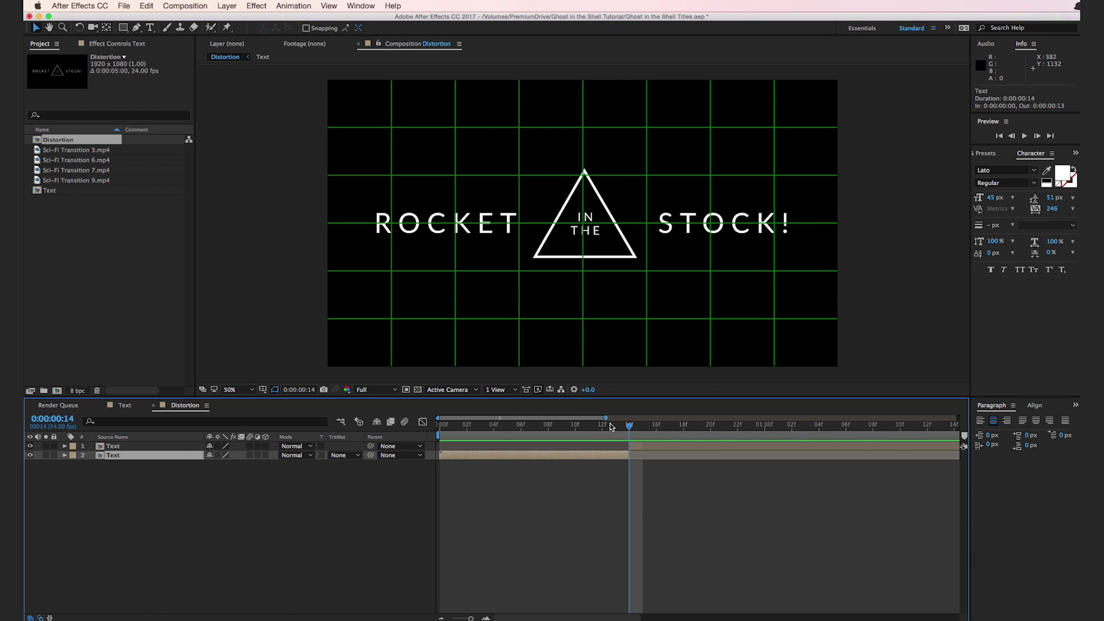
pyautogui.moveTo(615, 428); pyautogui.dragTo(592, 433)
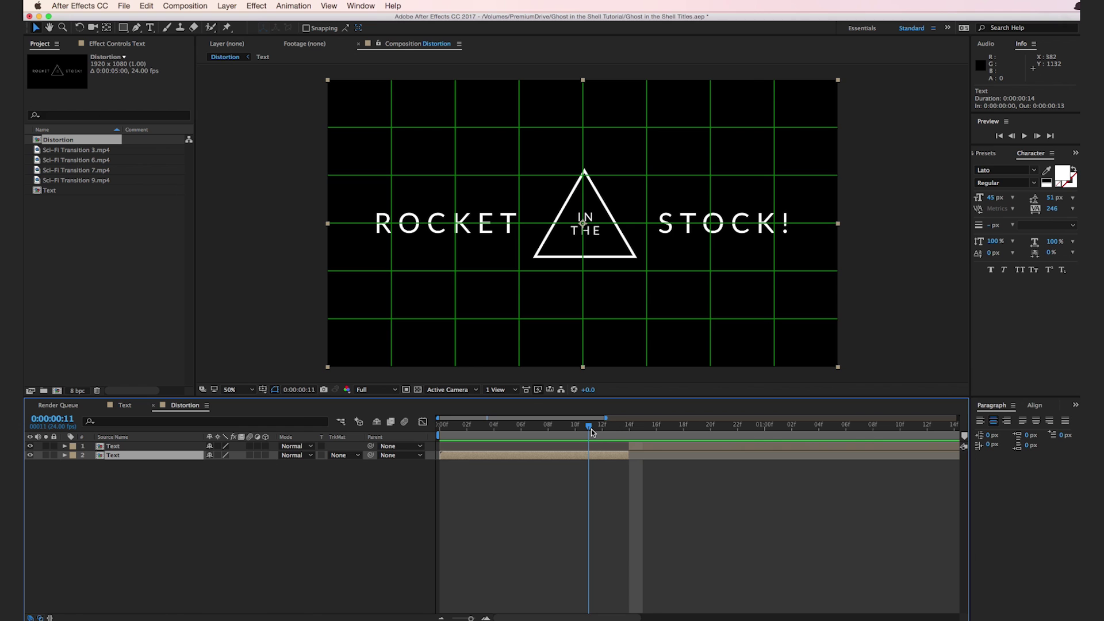
pyautogui.press('super+shift+d')
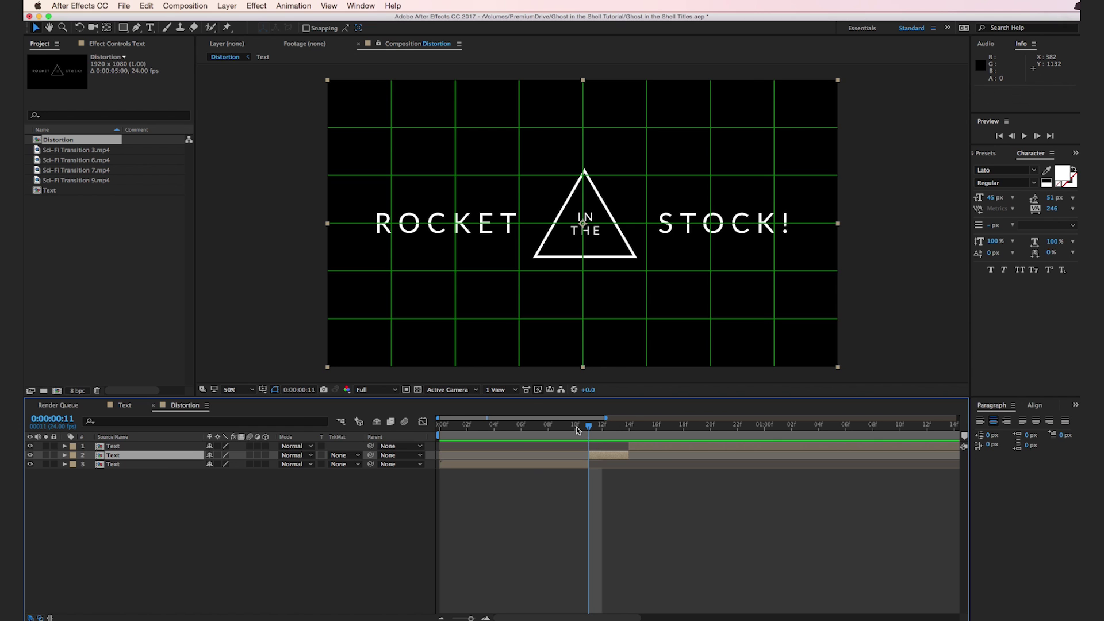
# - Split the earliest Text segment at 0:00:00:08, and split its remaining front part at 0:00:00:05
pyautogui.moveTo(582, 430); pyautogui.dragTo(547, 433)
pyautogui.press('F2')
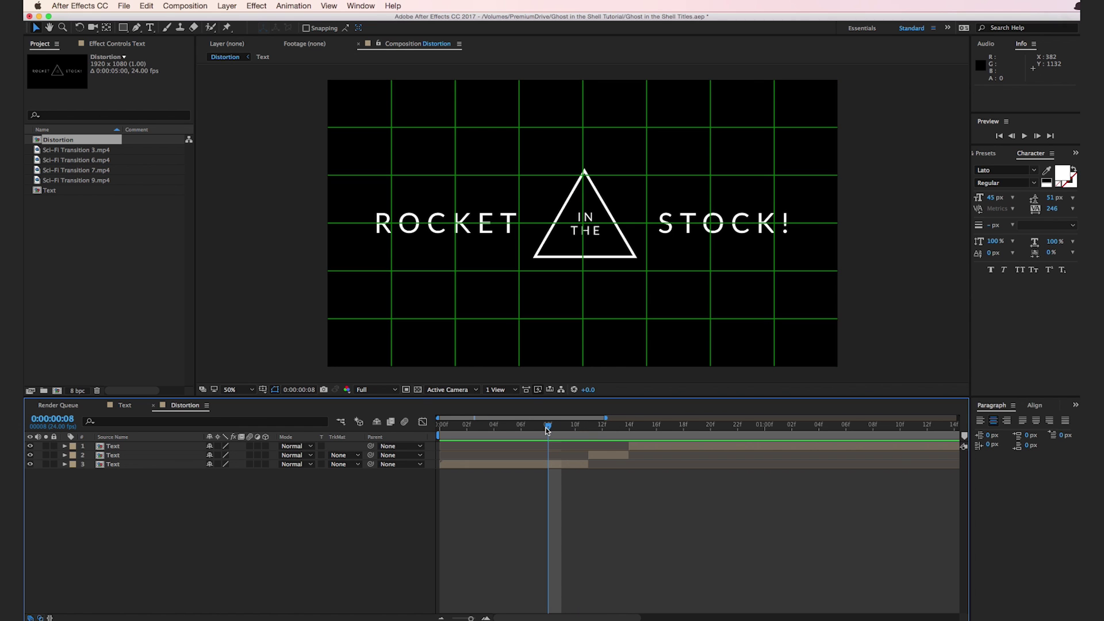
pyautogui.click(540, 463)
pyautogui.press('super+shift+d')
pyautogui.click(507, 426)
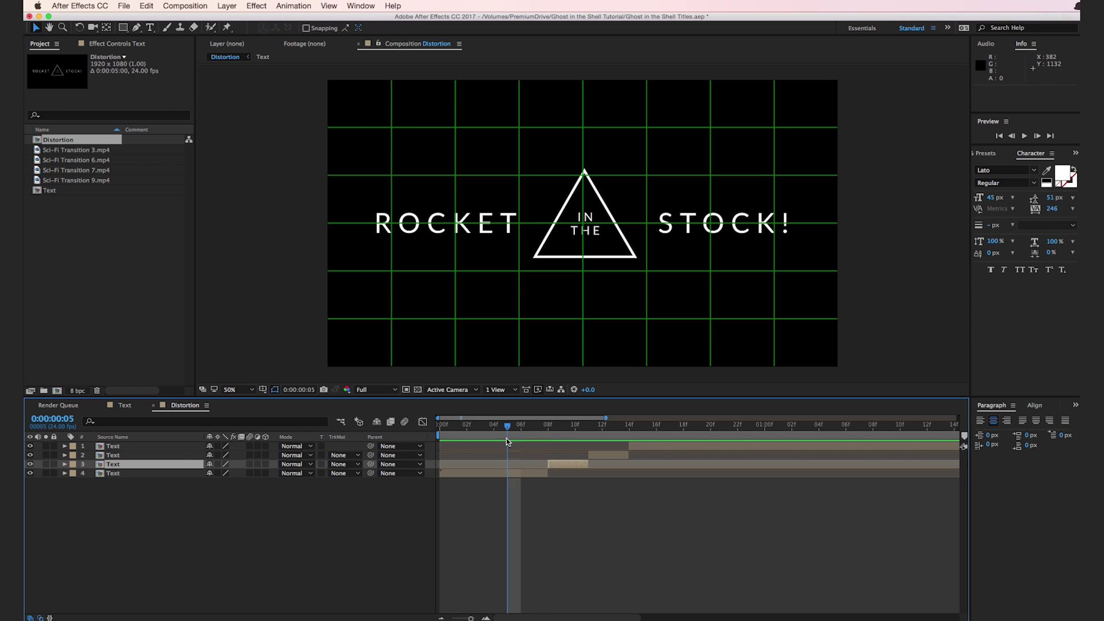
pyautogui.click(519, 474)
pyautogui.press('super+shift+d')
# - Split the earliest remaining Text segment at 0:00:00:02, leaving a two-frame piece at the start
pyautogui.press('pageup')
pyautogui.press('pageup')
pyautogui.press('pageup')
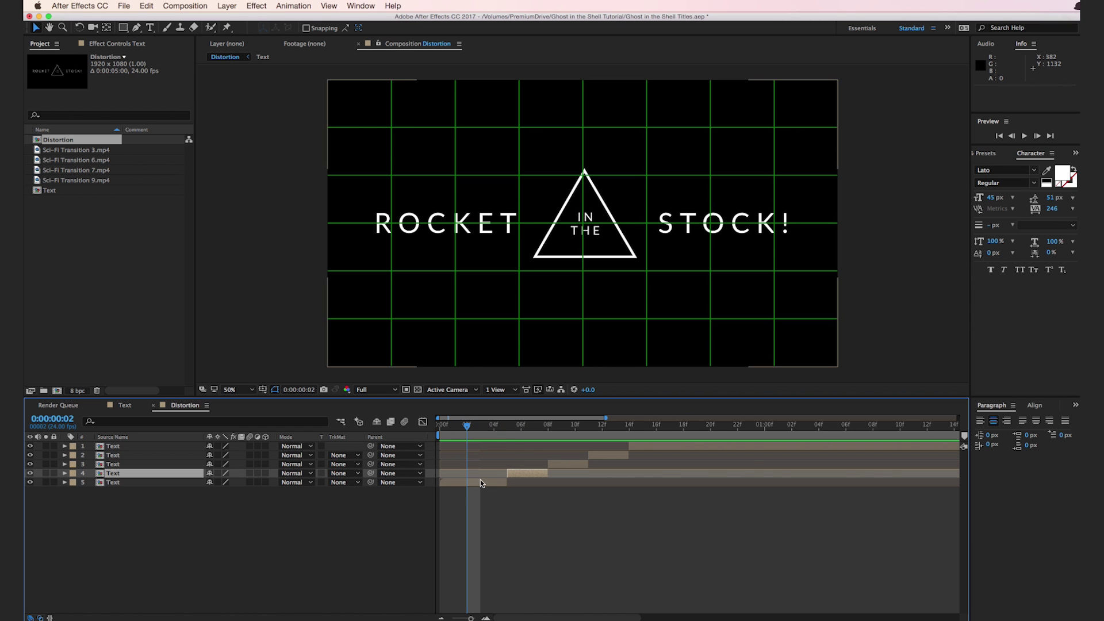
pyautogui.click(482, 485)
pyautogui.press('super+shift+d')
# - Scale the first Text segment to 470% and shift it to position 3350, 518 so the letters OCKE fill the frame
pyautogui.press('pageup')
pyautogui.moveTo(457, 436)
pyautogui.mouseDown()
pyautogui.moveTo(609, 436)
pyautogui.moveTo(453, 436)
pyautogui.mouseUp()
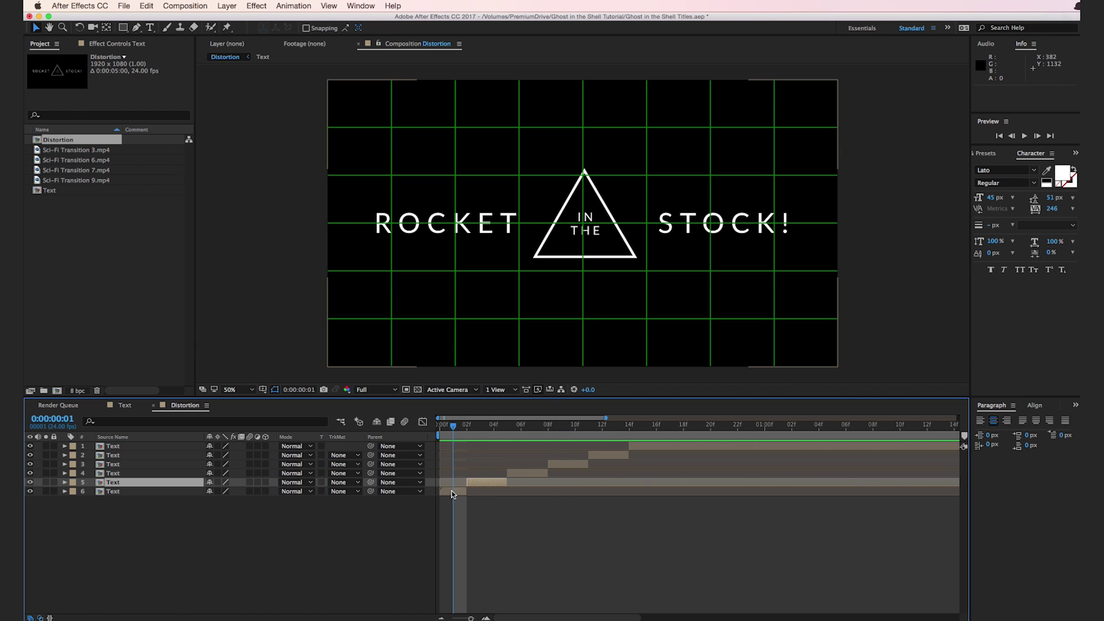
pyautogui.click(454, 491)
pyautogui.press('s')
pyautogui.moveTo(226, 500); pyautogui.dragTo(396, 481)
pyautogui.moveTo(356, 276); pyautogui.dragTo(989, 270)
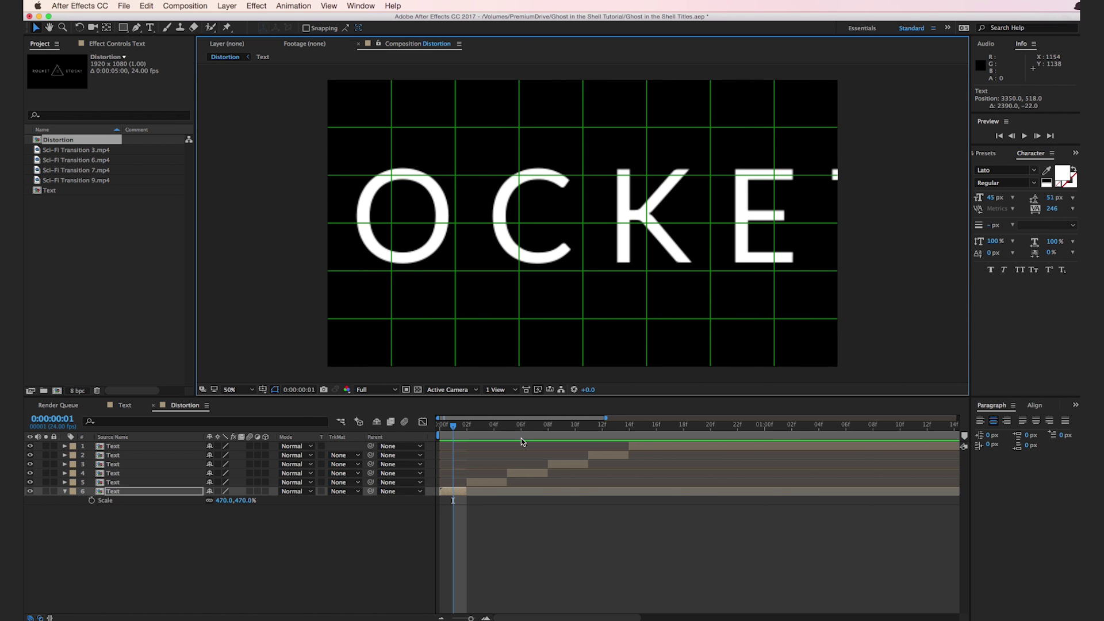
# - Scale the Text segment starting at 0:00:00:02 to 425% and shift it to position -1176, 518 to frame STOCK
pyautogui.moveTo(458, 427); pyautogui.dragTo(494, 425)
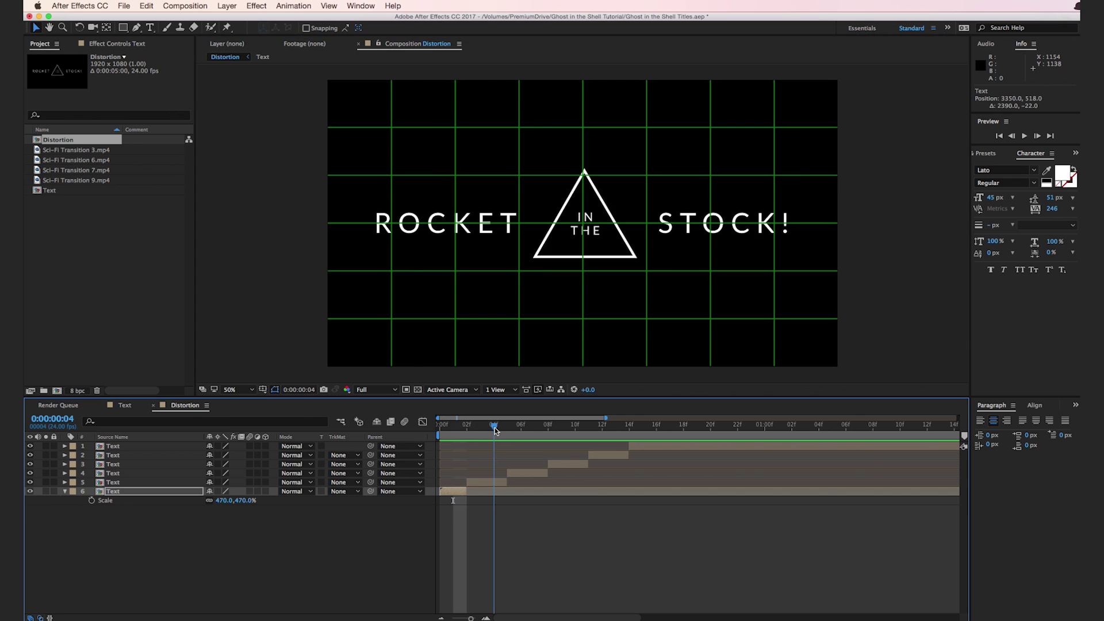
pyautogui.click(493, 481)
pyautogui.press('s')
pyautogui.moveTo(221, 490); pyautogui.dragTo(408, 491)
pyautogui.moveTo(662, 265); pyautogui.dragTo(81, 260)
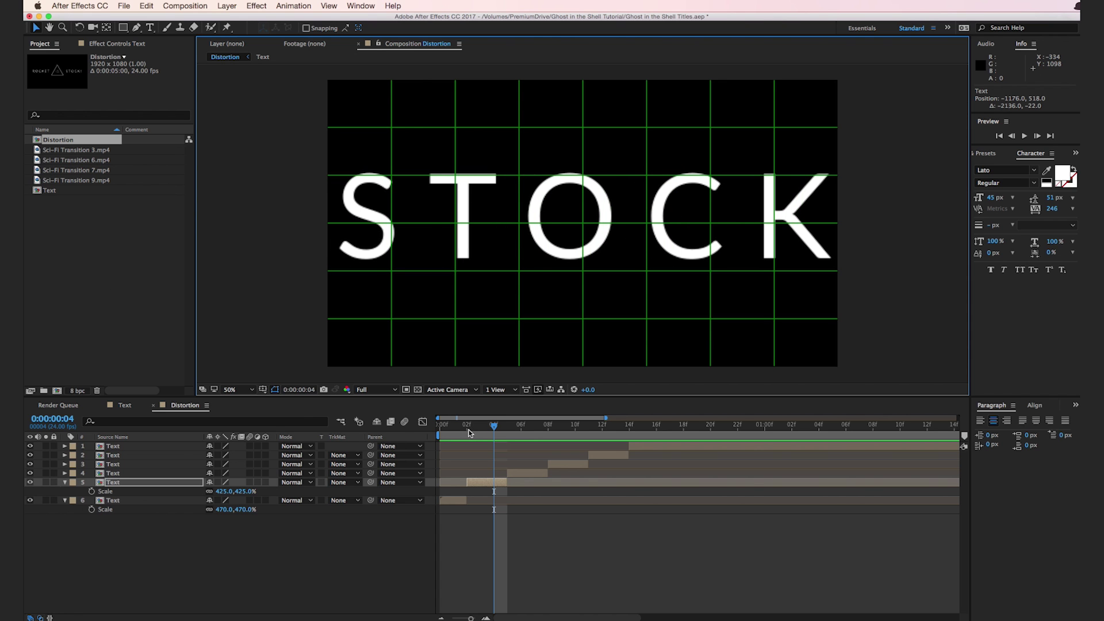
# - Scale the Text segment starting at 0:00:00:05 to 601% and shift it upward to frame THE and the triangle's base
pyautogui.click(530, 473)
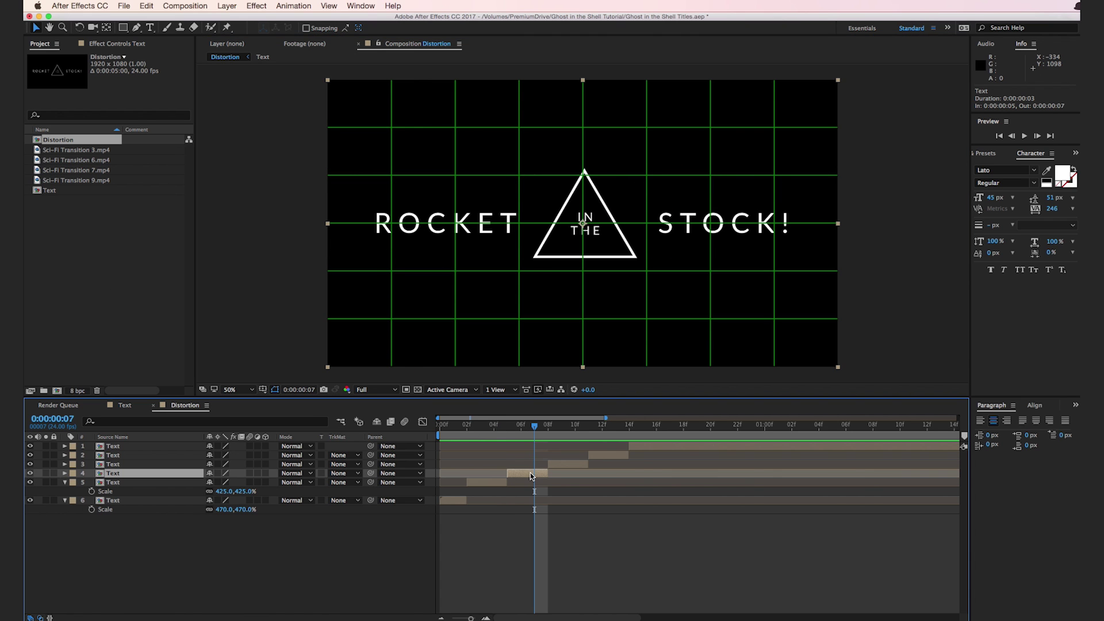
pyautogui.press('s')
pyautogui.moveTo(236, 481); pyautogui.dragTo(288, 482)
pyautogui.scroll(-2, 594, 264)
pyautogui.moveTo(594, 264); pyautogui.dragTo(581, 177)
# - Scale the Text segment starting at 0:00:00:08 to 926% and shift it right and slightly down in the frame
pyautogui.click(575, 428)
pyautogui.click(113, 464)
pyautogui.press('s')
pyautogui.moveTo(225, 473); pyautogui.dragTo(615, 460)
pyautogui.moveTo(497, 270); pyautogui.dragTo(903, 315)
# - Scale the Text segment starting at 0:00:00:11 to 1745% and move it to position 1064, -1652 so the triangle's base crosses the frame
pyautogui.moveTo(588, 428); pyautogui.dragTo(615, 428)
pyautogui.click(608, 455)
pyautogui.press('s')
pyautogui.moveTo(238, 464); pyautogui.dragTo(552, 449)
pyautogui.moveTo(572, 277); pyautogui.dragTo(572, 23)
pyautogui.moveTo(256, 464); pyautogui.dragTo(589, 223)
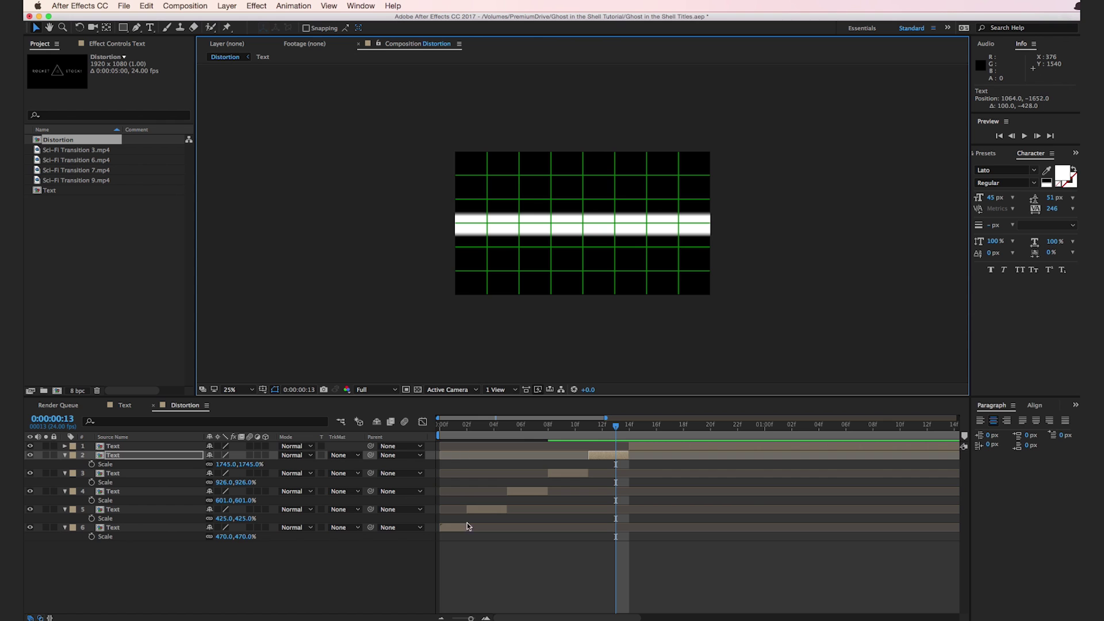
# - Turn off the grid overlay in the composition view
pyautogui.click(291, 556)
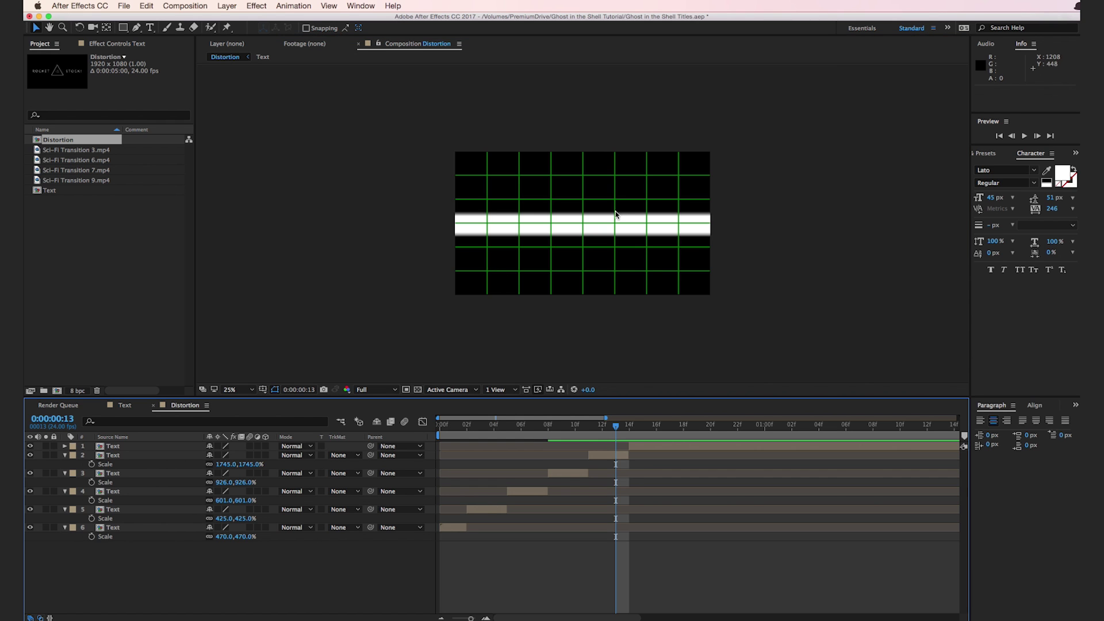
pyautogui.press('.')
pyautogui.click(261, 389)
pyautogui.click(284, 410)
pyautogui.press('.')
pyautogui.press('.')
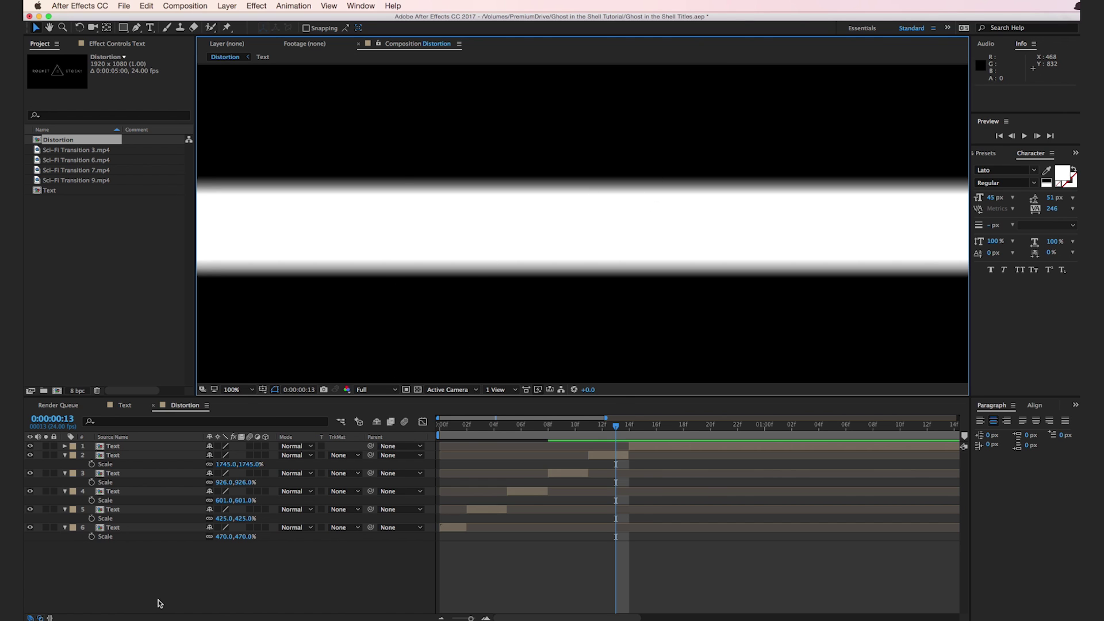
# - Enable Collapse Transformations on the five enlarged Text segments to sharpen them, and fold up their Scale properties
pyautogui.moveTo(162, 583); pyautogui.dragTo(159, 459)
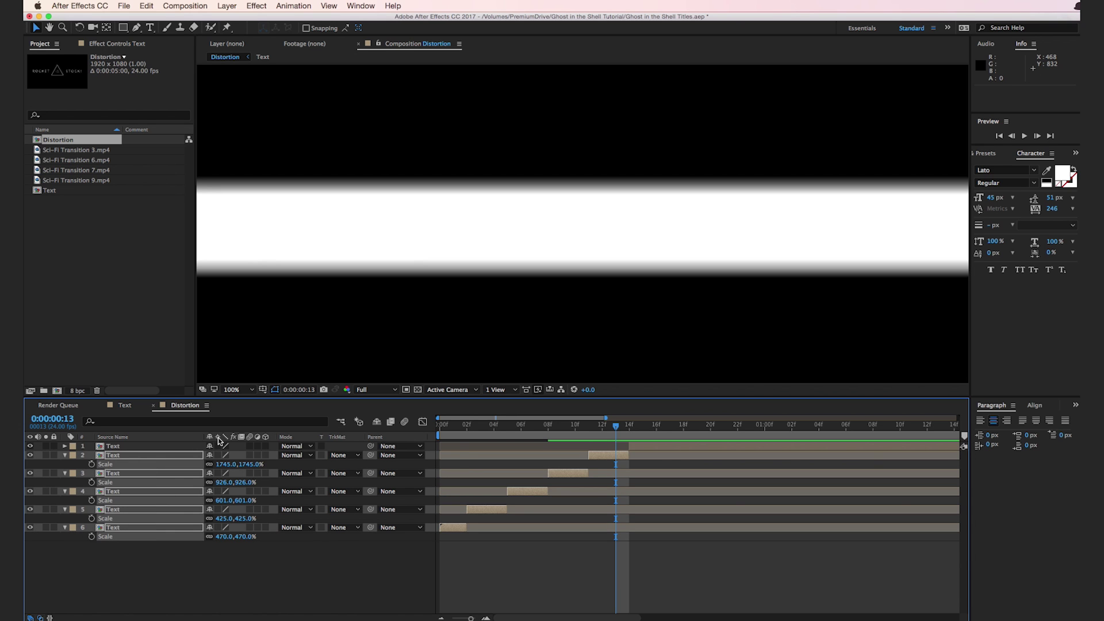
pyautogui.moveTo(218, 456); pyautogui.dragTo(224, 543)
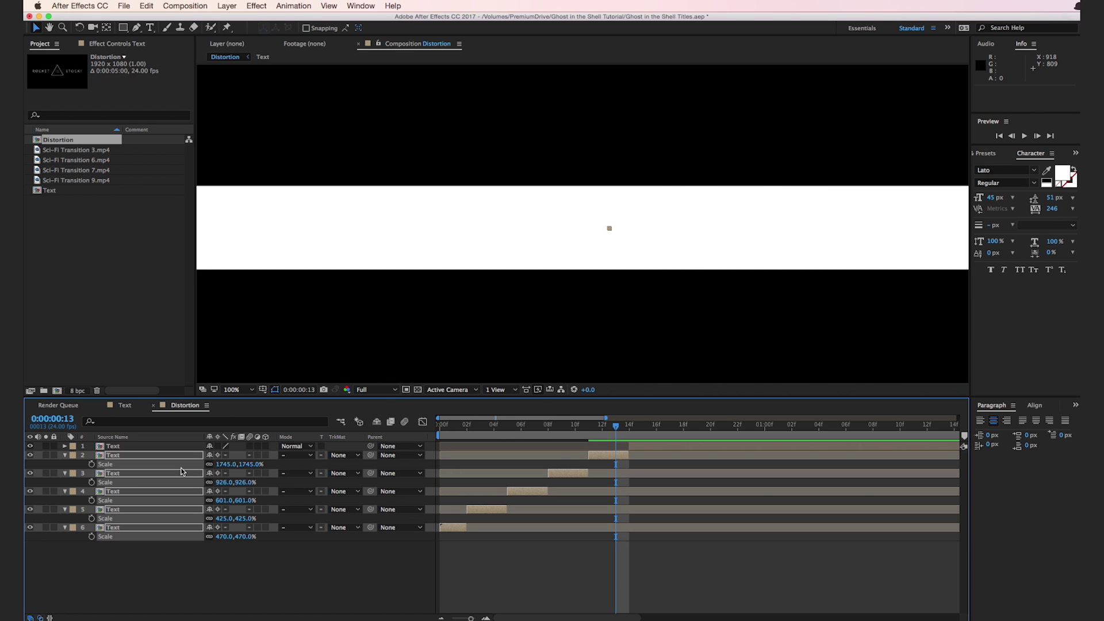
pyautogui.click(65, 473)
pyautogui.click(278, 537)
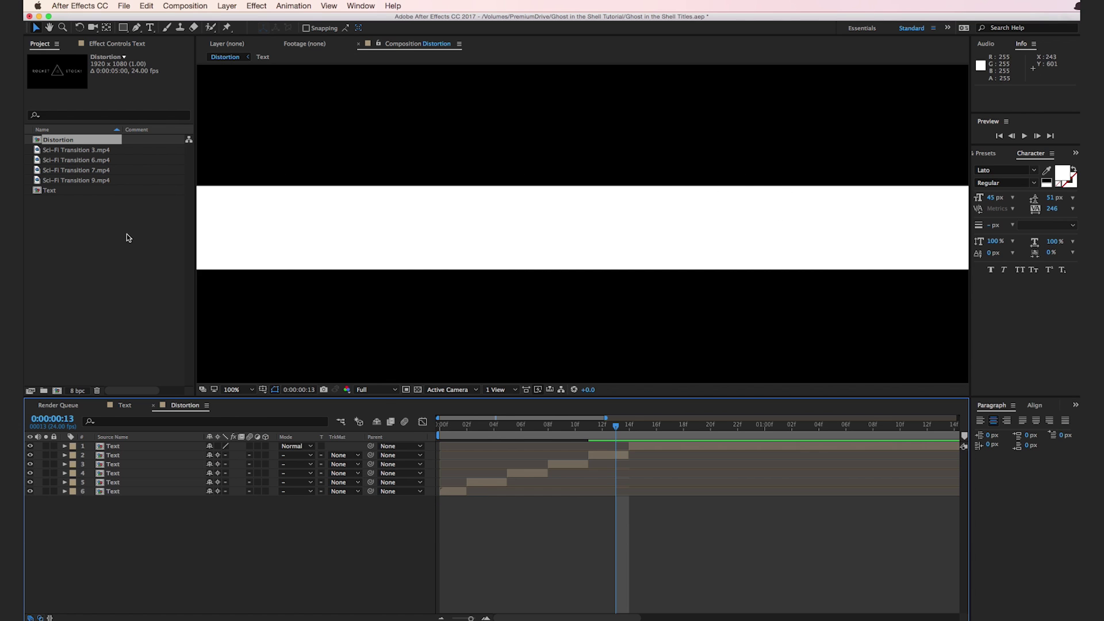
# - Create a new composition from the Distortion composition and rename it Final Comp
pyautogui.moveTo(52, 143); pyautogui.dragTo(59, 392)
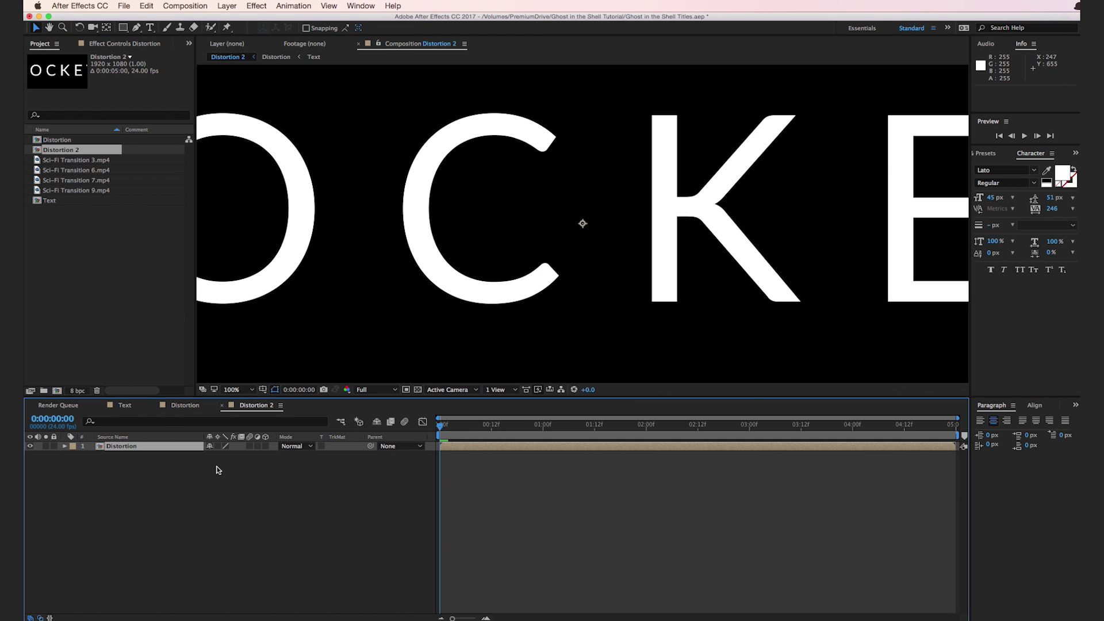
pyautogui.click(75, 152)
pyautogui.press('Return')
pyautogui.write('Final C')
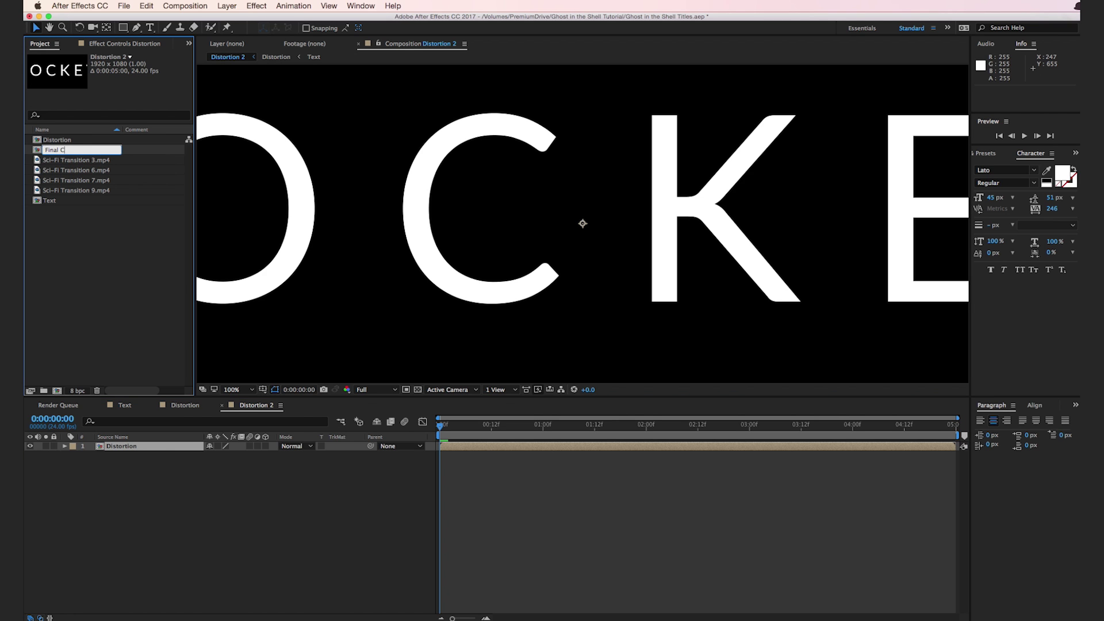
pyautogui.write('omp')
pyautogui.click(464, 299)
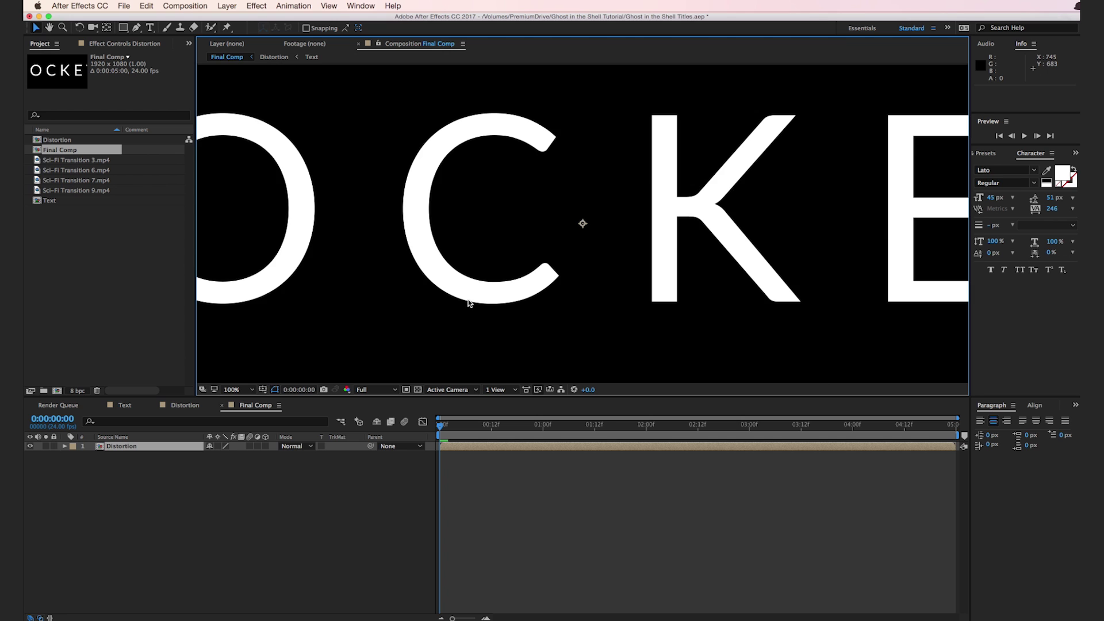
# - Preview the Final Comp animation with the whole frame in view
pyautogui.press(',')
pyautogui.press(',')
pyautogui.click(449, 304)
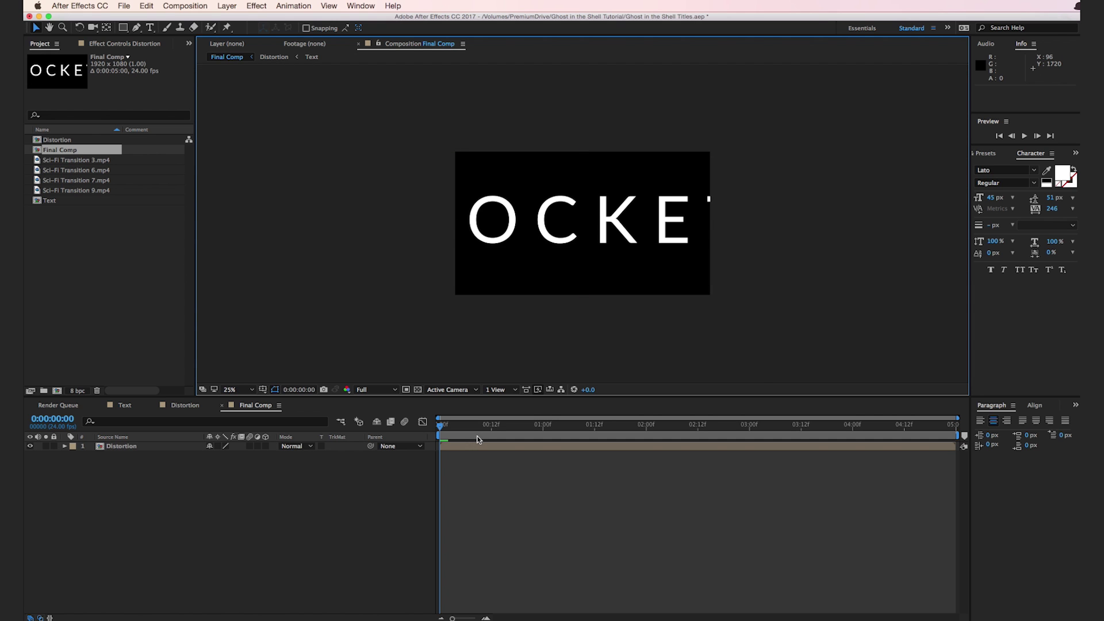
pyautogui.click(405, 435)
pyautogui.press('space')
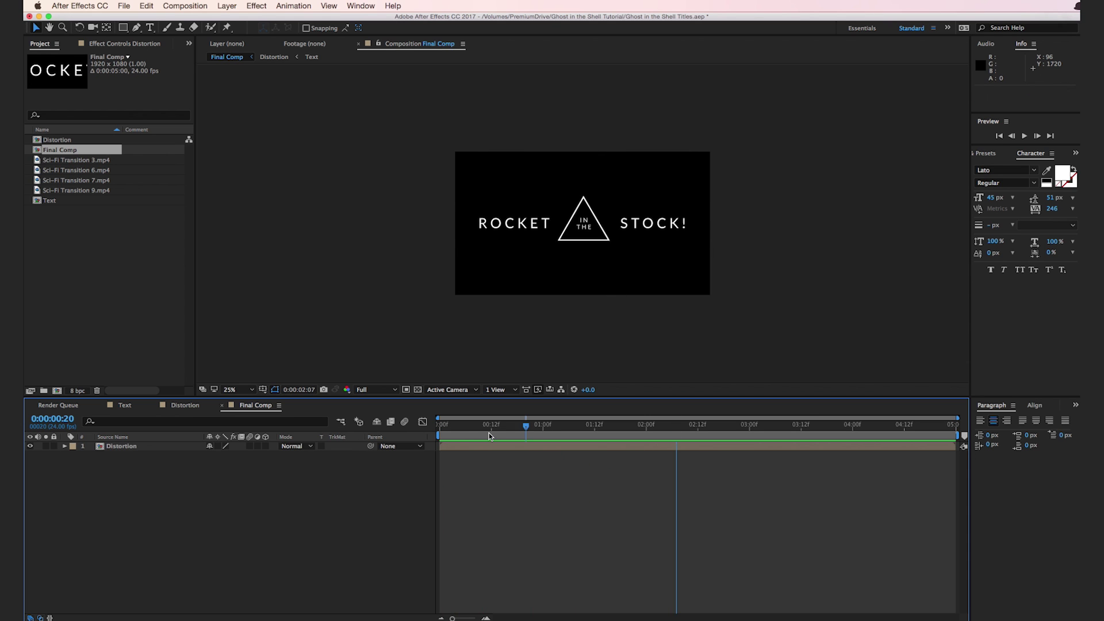
pyautogui.press('space')
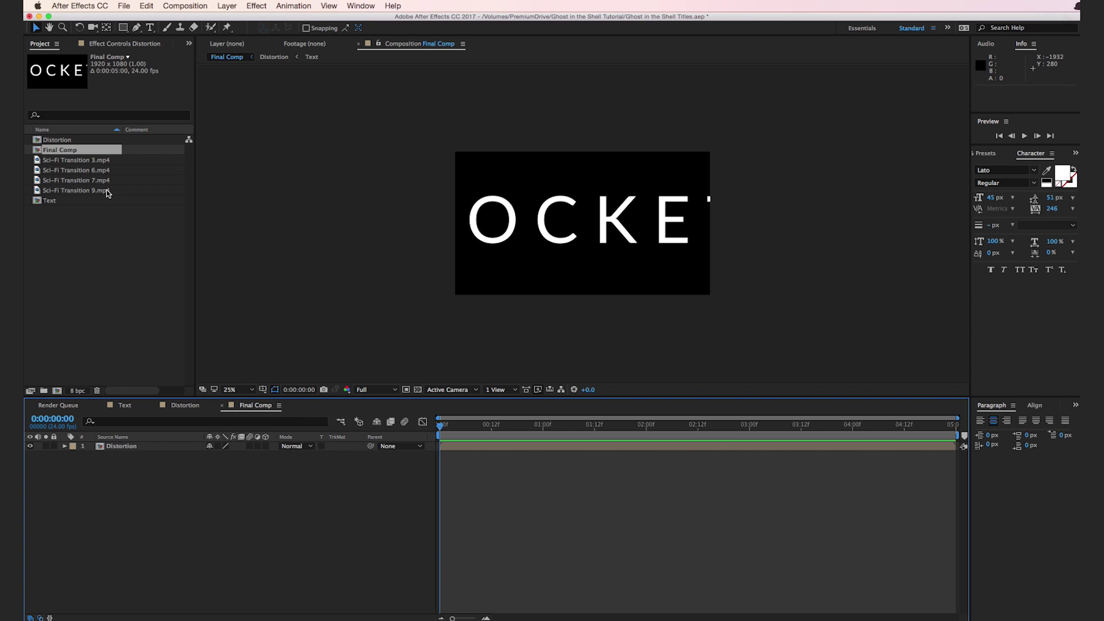
# - Add Sci-Fi Transition 3.mp4 beneath the Distortion layer and slide it earlier so it ends at 0:00:00:19
pyautogui.click(87, 161)
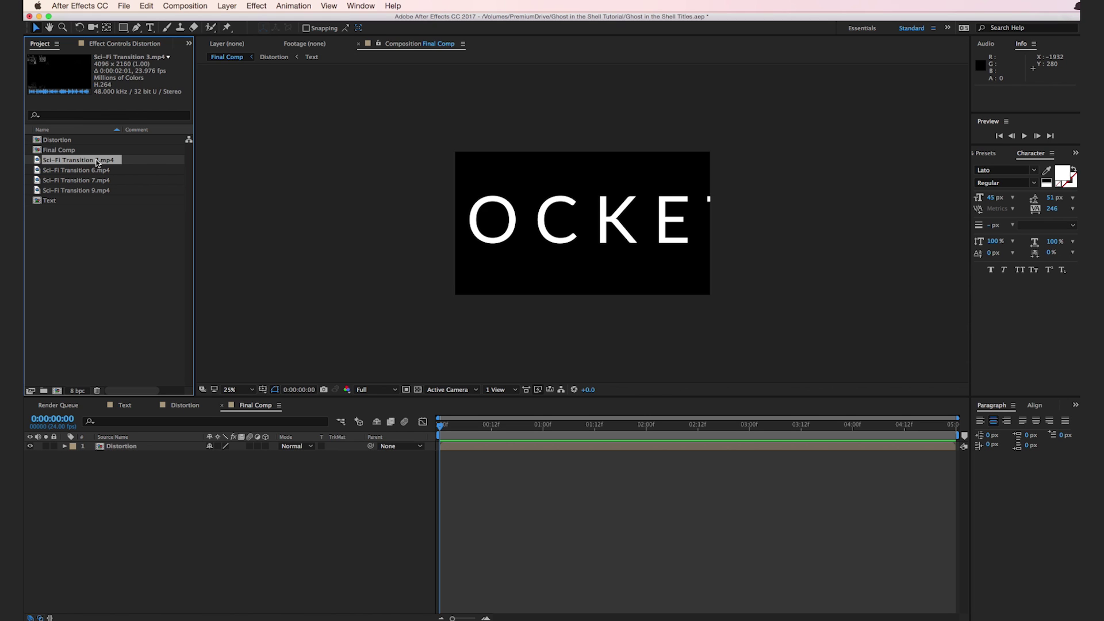
pyautogui.moveTo(98, 165); pyautogui.dragTo(184, 495)
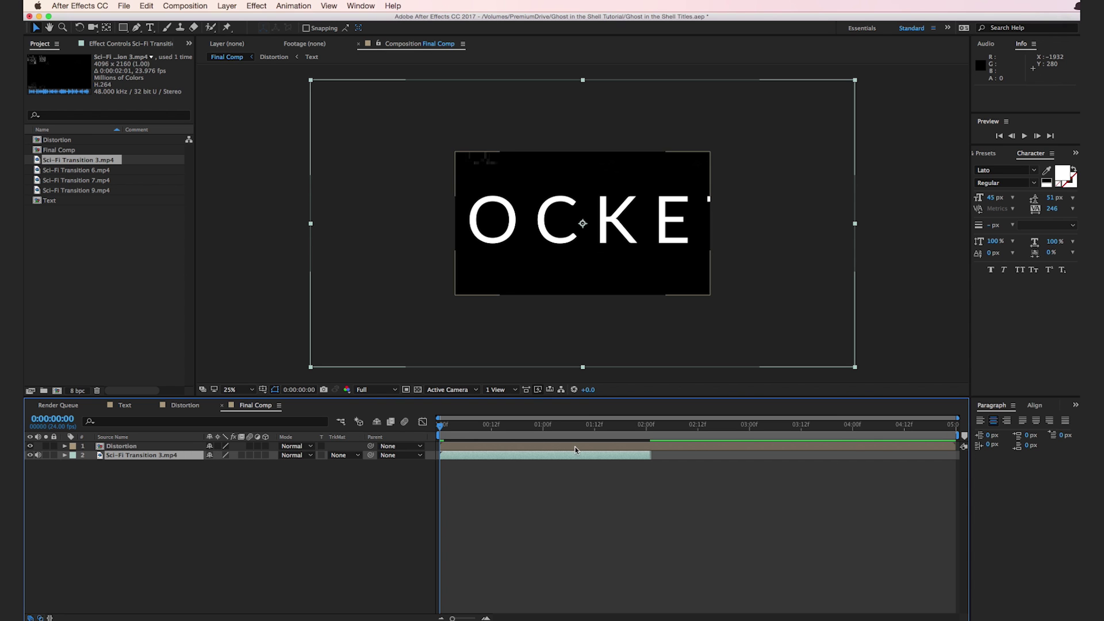
pyautogui.moveTo(622, 456); pyautogui.dragTo(496, 457)
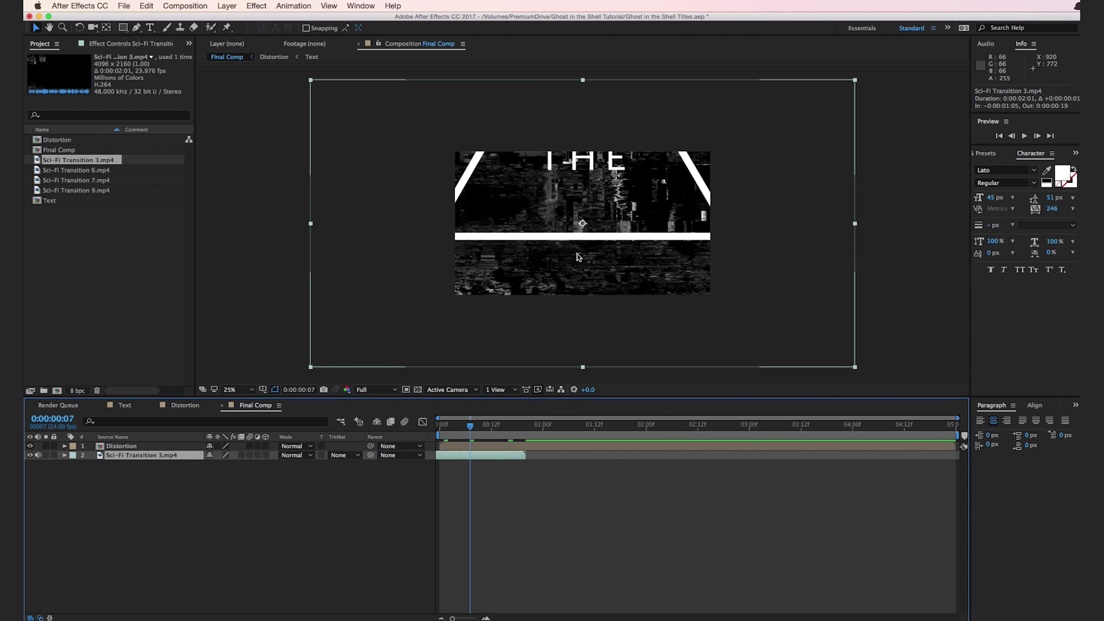
# - Examine the glitch footage behind the enlarged text up close at 0:00:00:07
pyautogui.press('.')
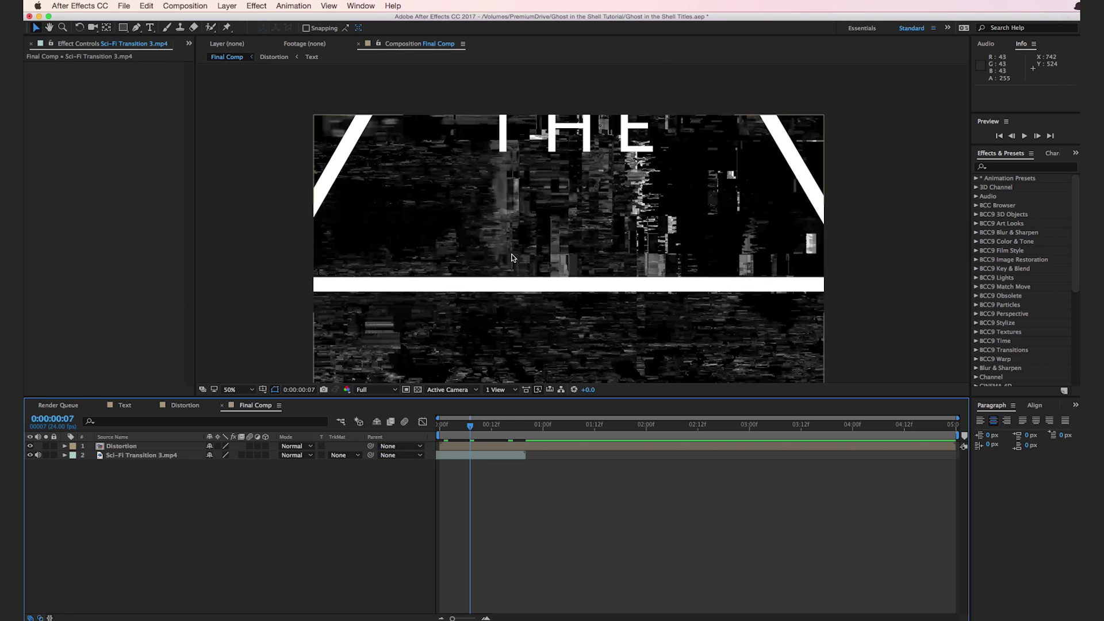
pyautogui.scroll(1, 515, 253)
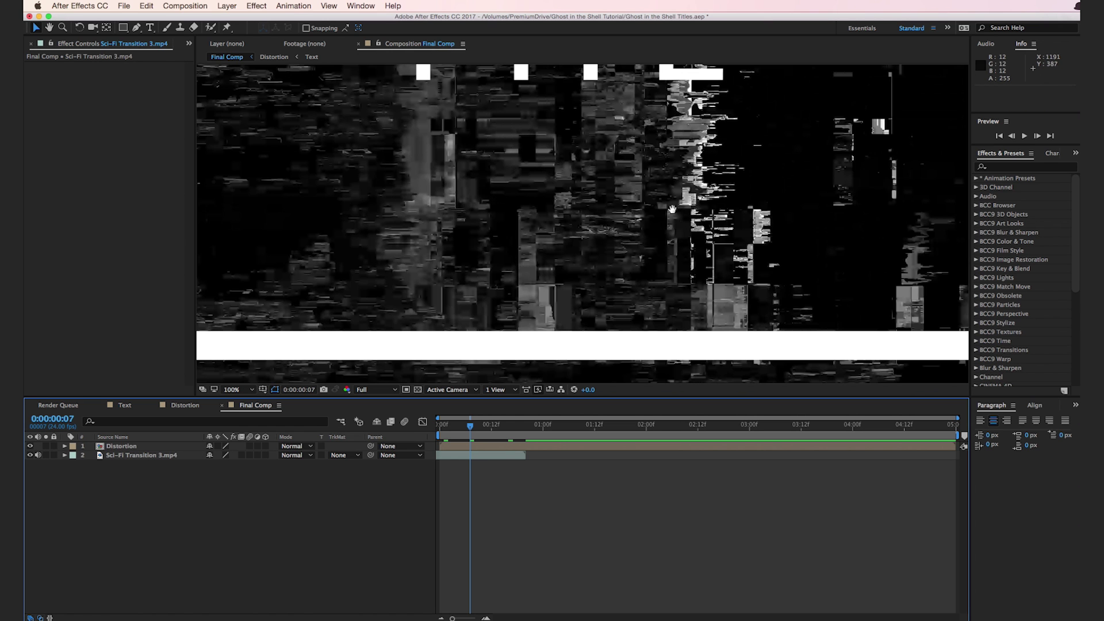
pyautogui.scroll(1, 575, 248)
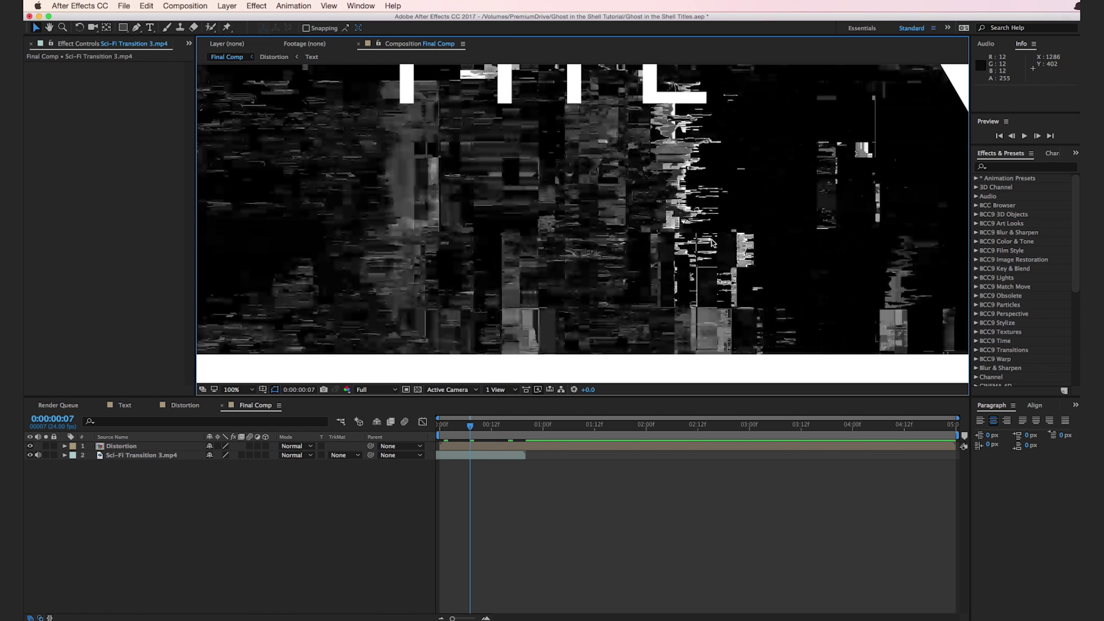
pyautogui.scroll(-2, 579, 289)
pyautogui.press('h')
pyautogui.moveTo(579, 289); pyautogui.dragTo(607, 271)
pyautogui.press('v')
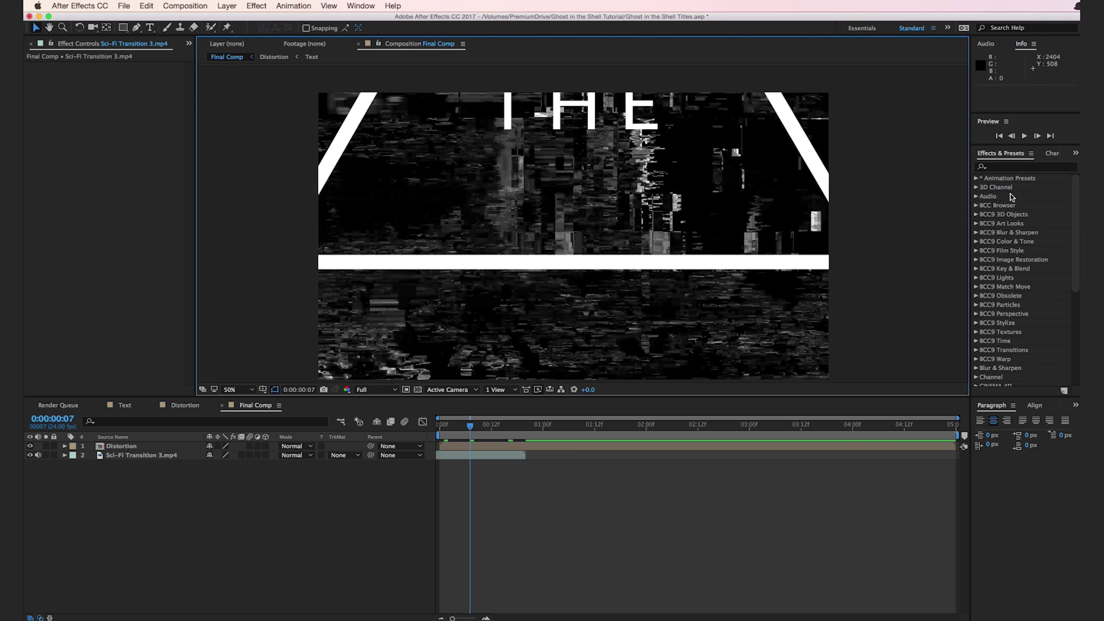
# - Find the Tritone color correction effect and apply it to the Sci-Fi Transition 3.mp4 layer
pyautogui.click(1016, 167)
pyautogui.write('trit')
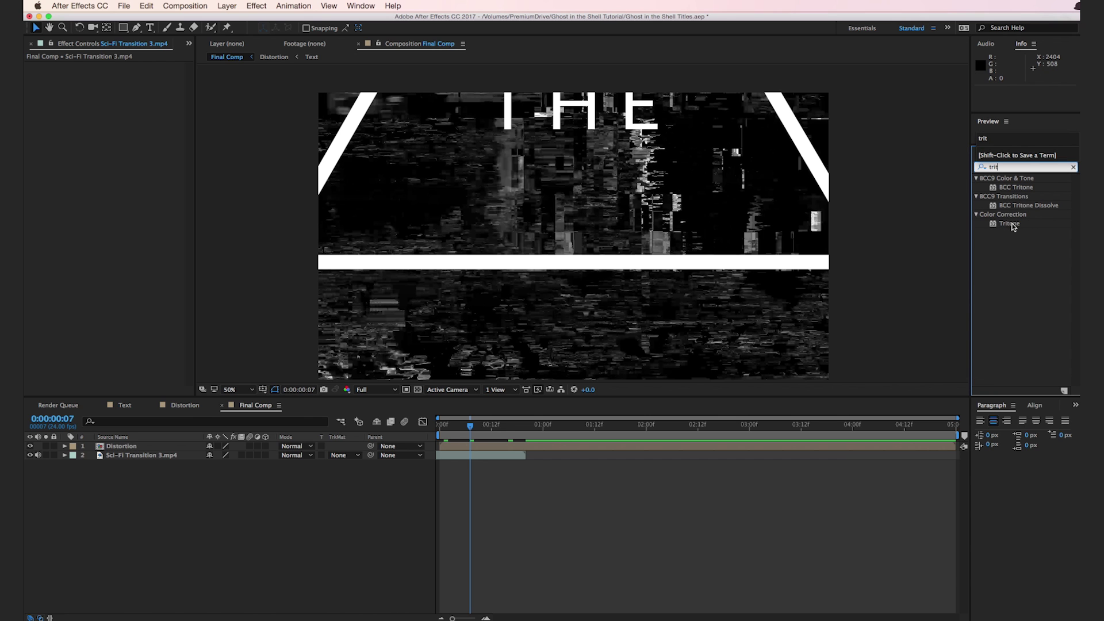
pyautogui.moveTo(1013, 227); pyautogui.dragTo(201, 458)
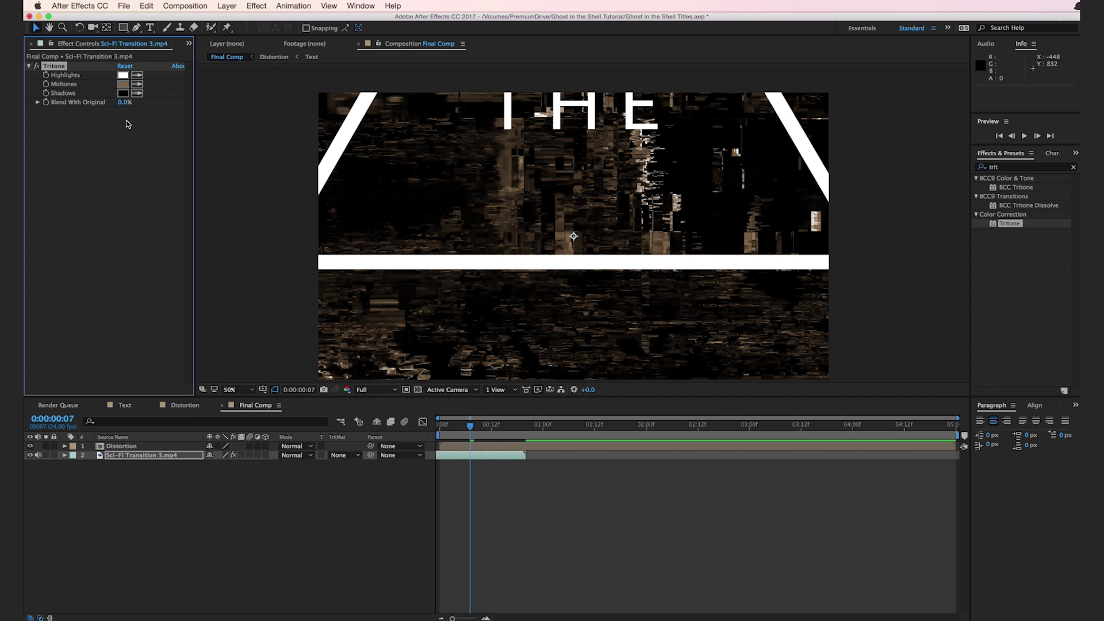
# - Set the Tritone midtones to the red DD4949
pyautogui.click(124, 85)
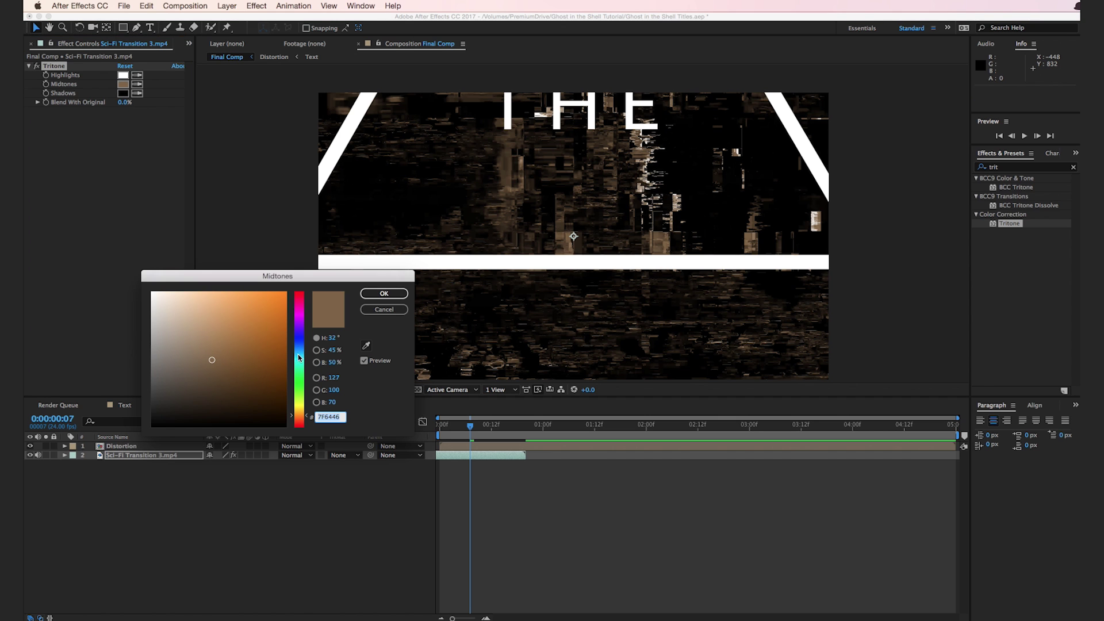
pyautogui.moveTo(298, 358); pyautogui.dragTo(298, 297)
pyautogui.moveTo(255, 351); pyautogui.dragTo(242, 310)
pyautogui.click(382, 295)
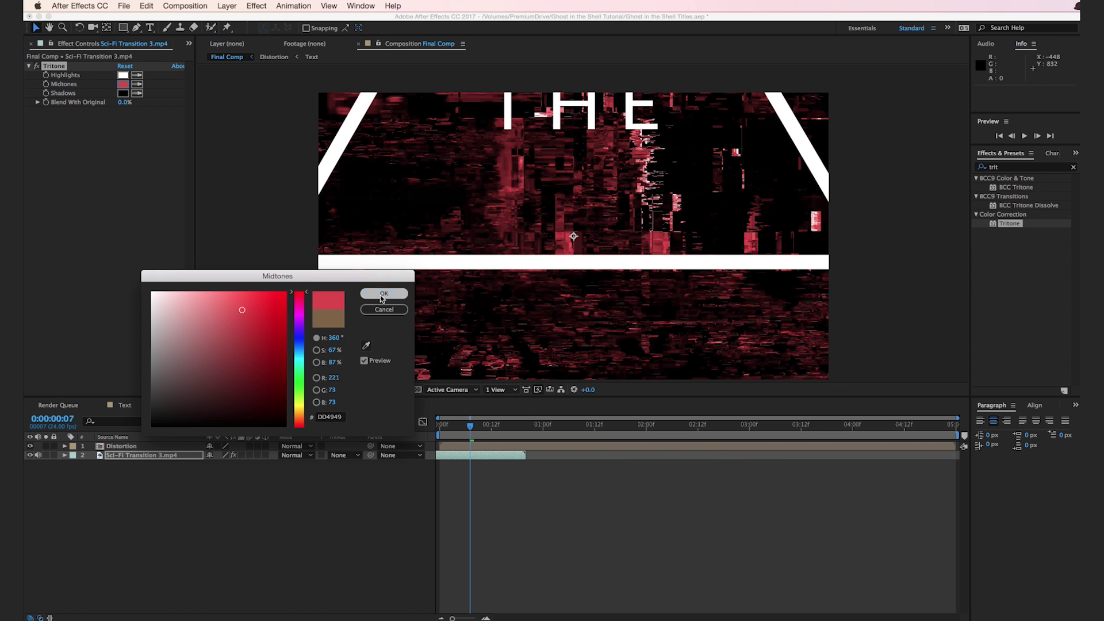
# - Set the Tritone highlights to the turquoise 42FFE3
pyautogui.click(123, 75)
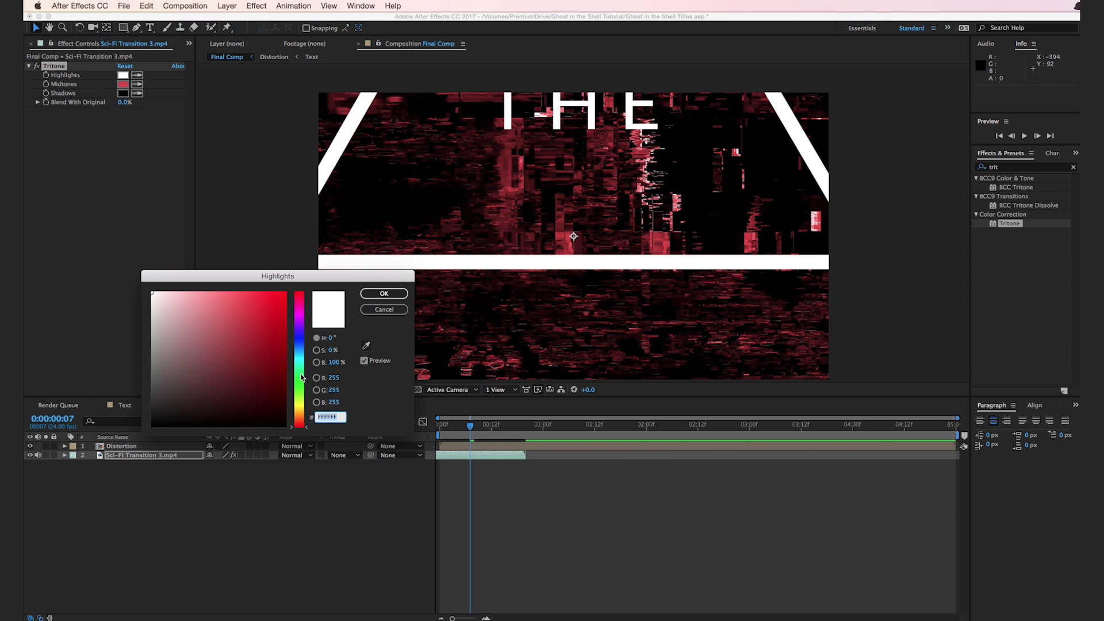
pyautogui.click(303, 372)
pyautogui.moveTo(303, 368); pyautogui.dragTo(303, 363)
pyautogui.moveTo(239, 345); pyautogui.dragTo(251, 293)
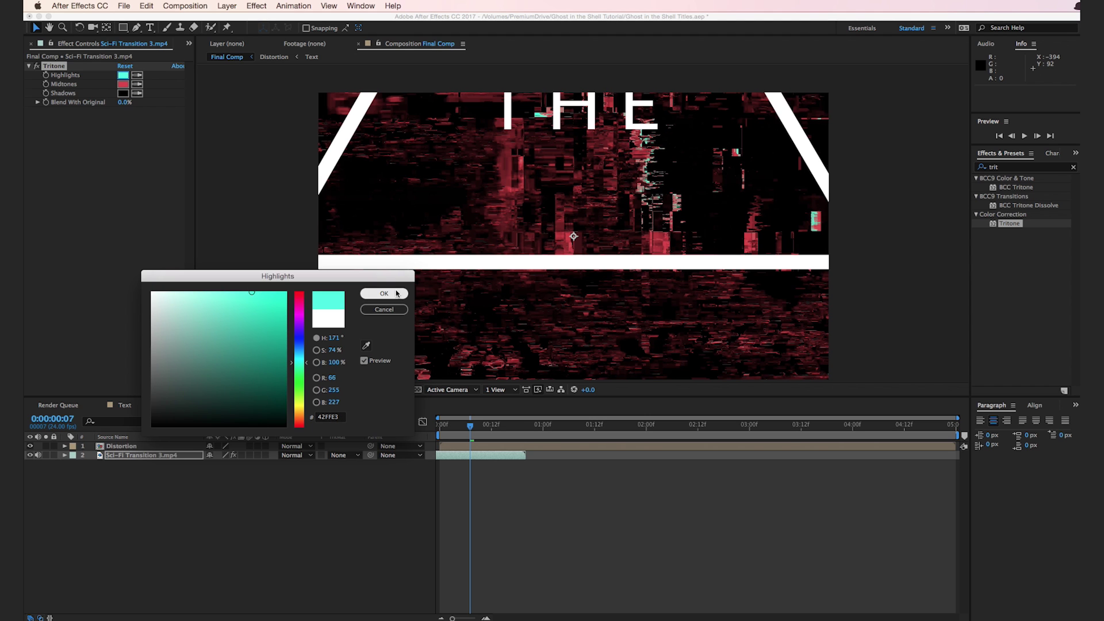
pyautogui.click(384, 294)
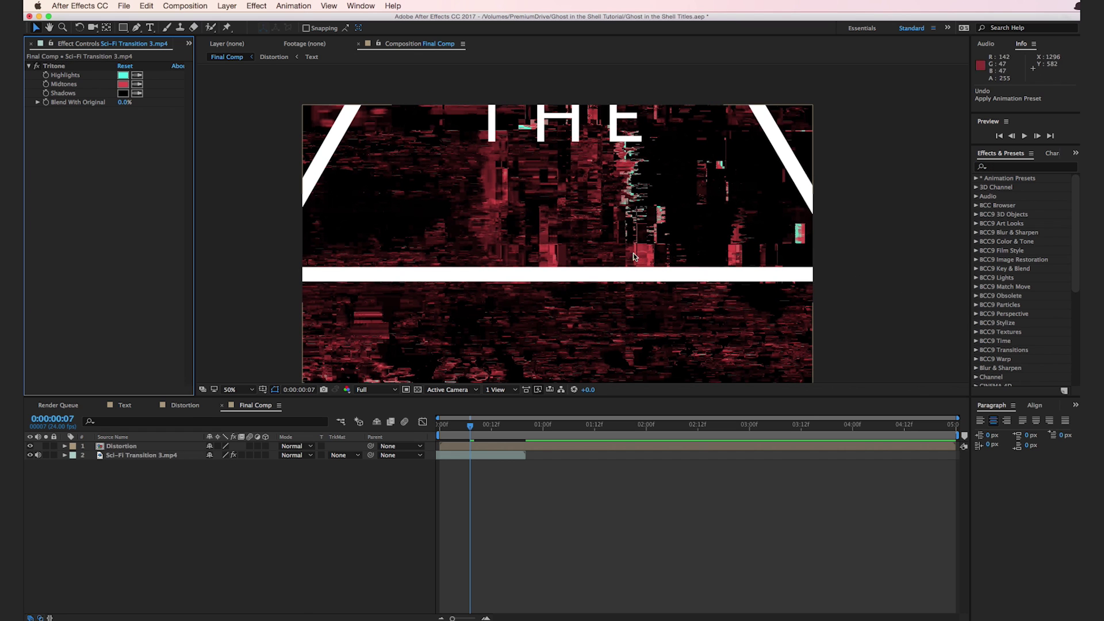
# - Apply Fast Blur to the Sci-Fi Transition 3.mp4 layer with blurriness 13 and repeated edge pixels
pyautogui.click(1006, 168)
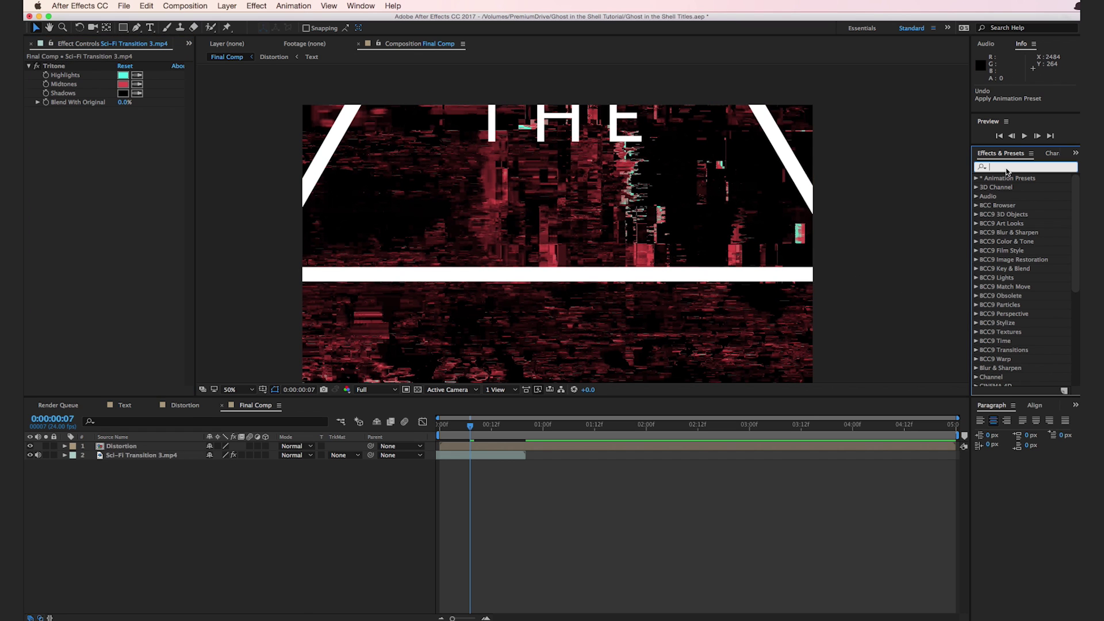
pyautogui.write('fast')
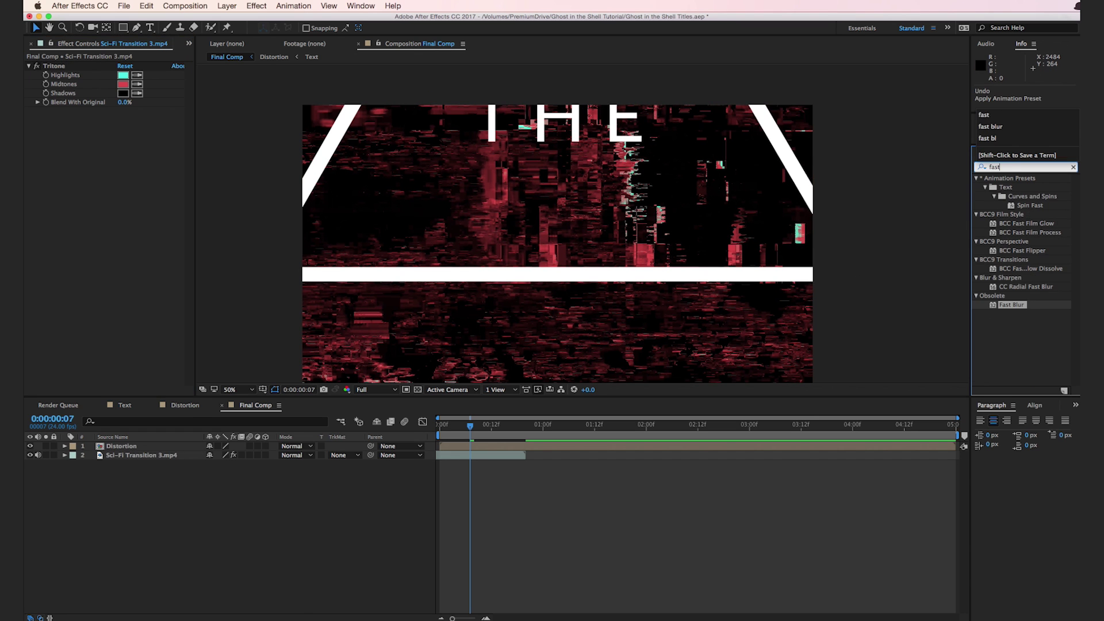
pyautogui.moveTo(1012, 304); pyautogui.dragTo(178, 455)
pyautogui.moveTo(121, 121); pyautogui.dragTo(128, 121)
pyautogui.click(120, 138)
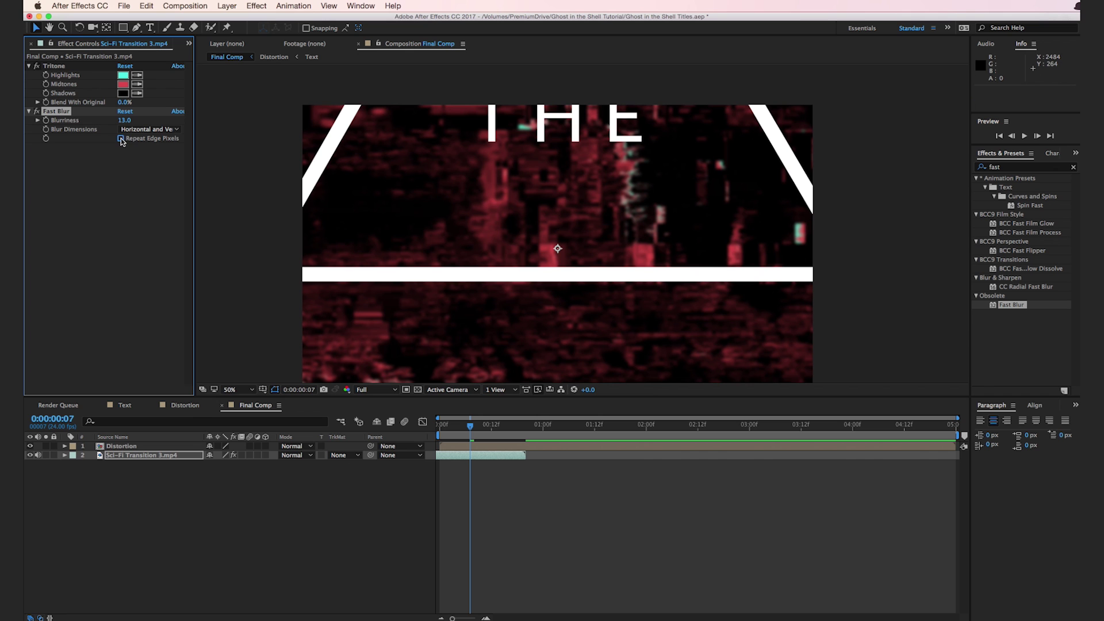
# - Lower the Fast Blur blurriness on the Sci-Fi Transition 3.mp4 layer, judging the glitch detail up close
pyautogui.scroll(4, 619, 193)
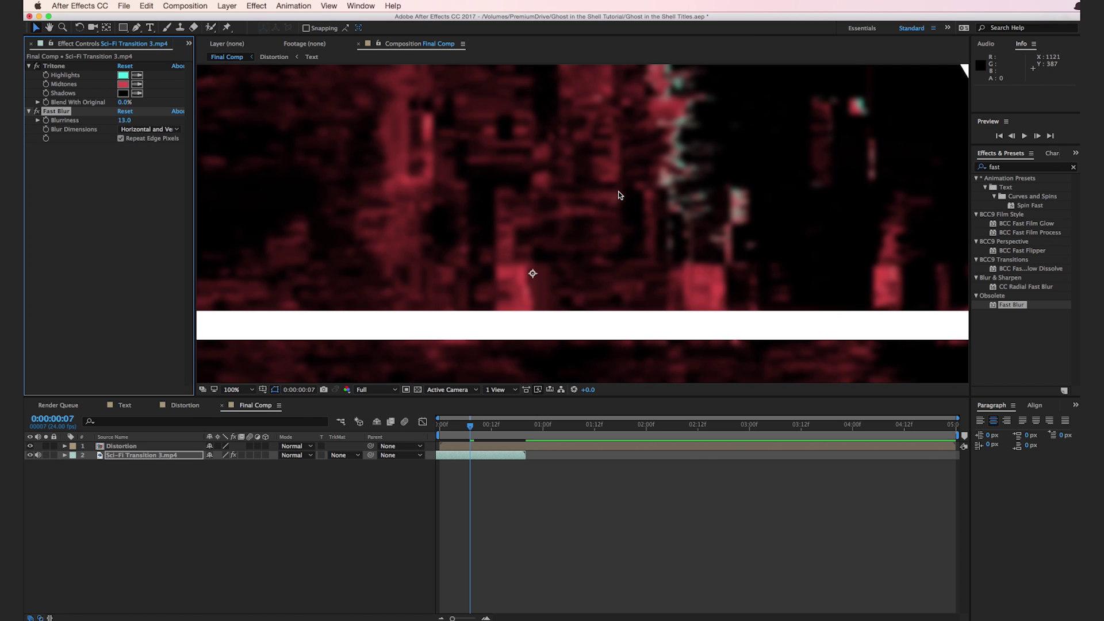
pyautogui.moveTo(689, 173); pyautogui.dragTo(570, 309)
pyautogui.press('v')
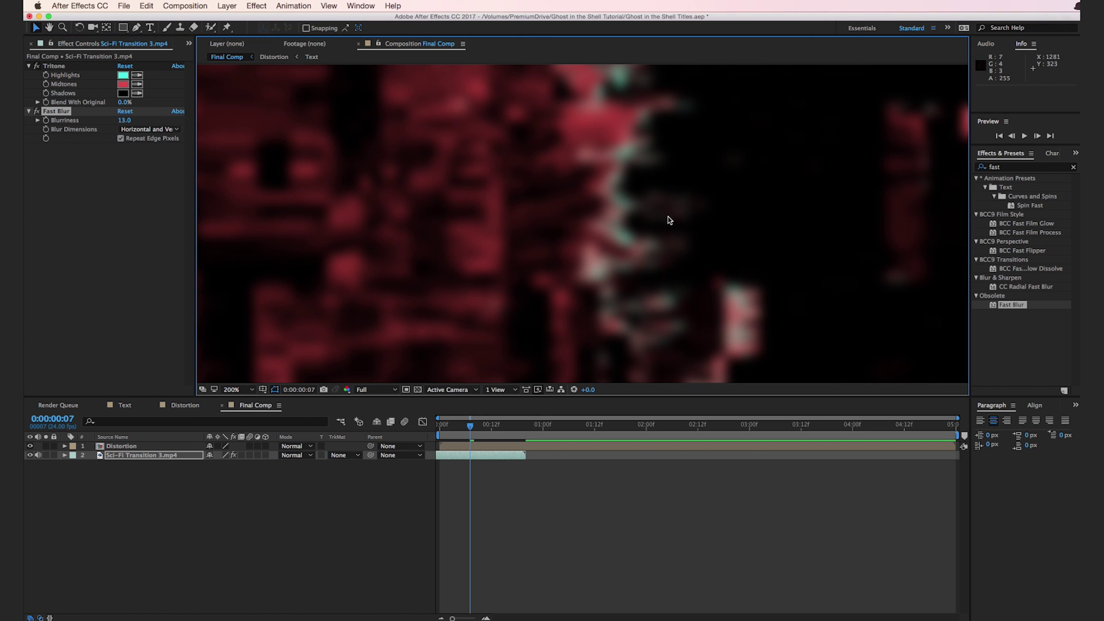
pyautogui.scroll(-4, 626, 216)
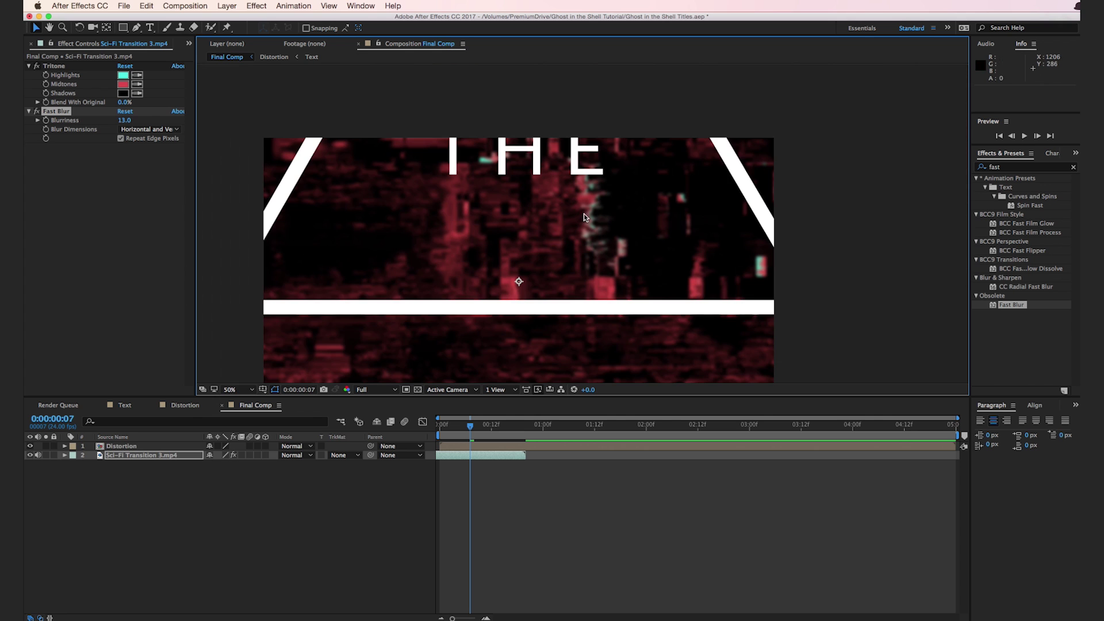
pyautogui.scroll(4, 440, 169)
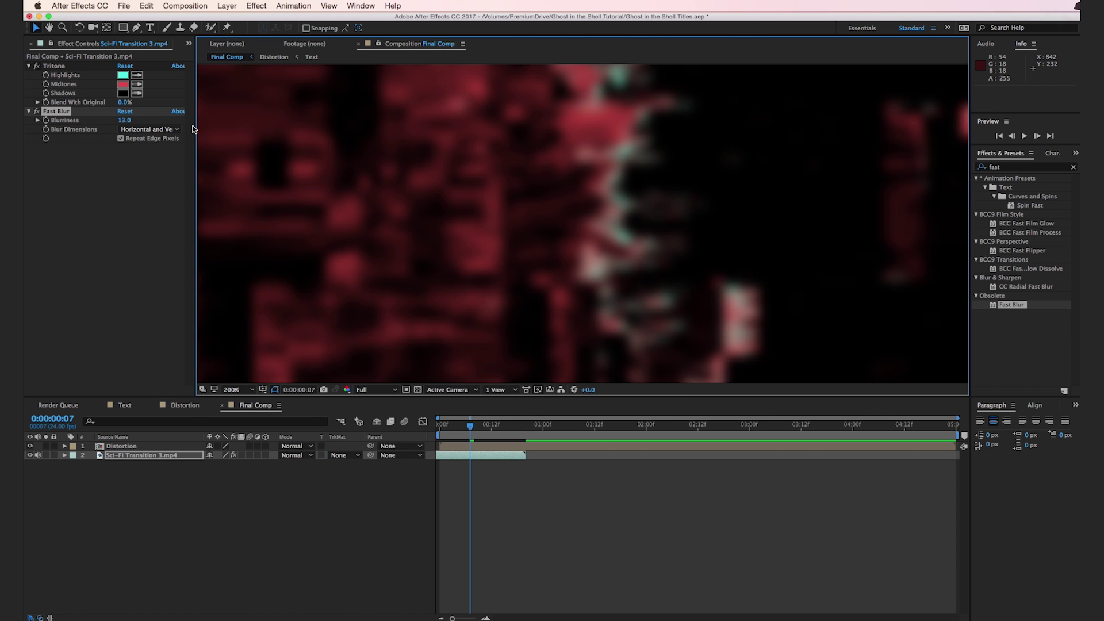
pyautogui.click(121, 120)
pyautogui.moveTo(121, 121); pyautogui.dragTo(104, 120)
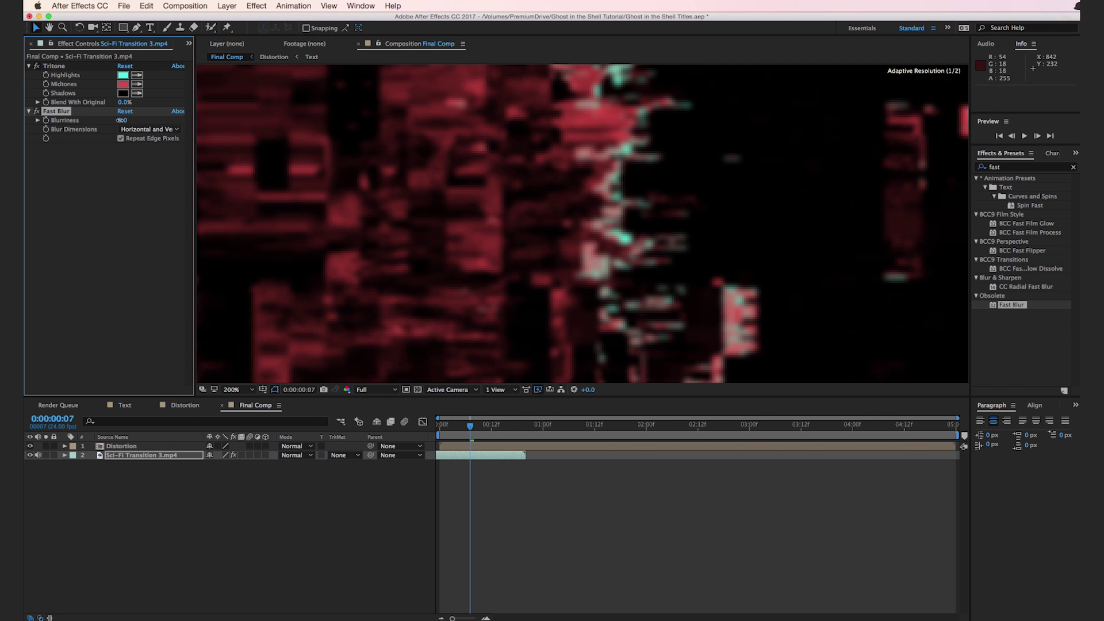
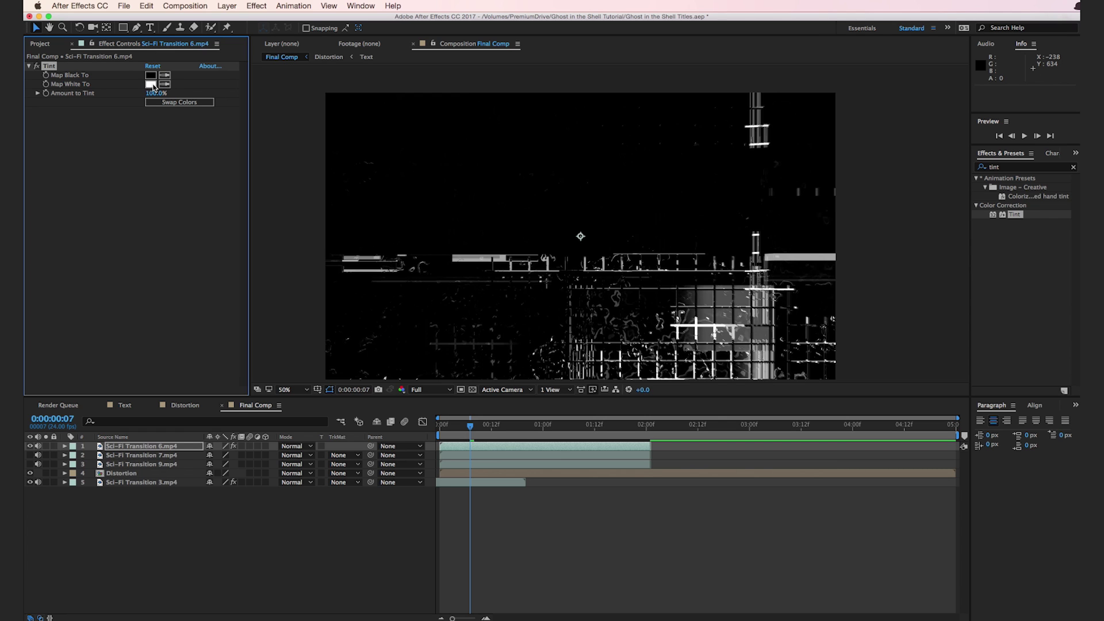
# - Map white to the cyan blue 37CAF8 in the Tint effect of the Sci-Fi Transition 6.mp4 layer
pyautogui.click(150, 84)
pyautogui.moveTo(299, 331); pyautogui.dragTo(299, 354)
pyautogui.click(247, 313)
pyautogui.click(257, 295)
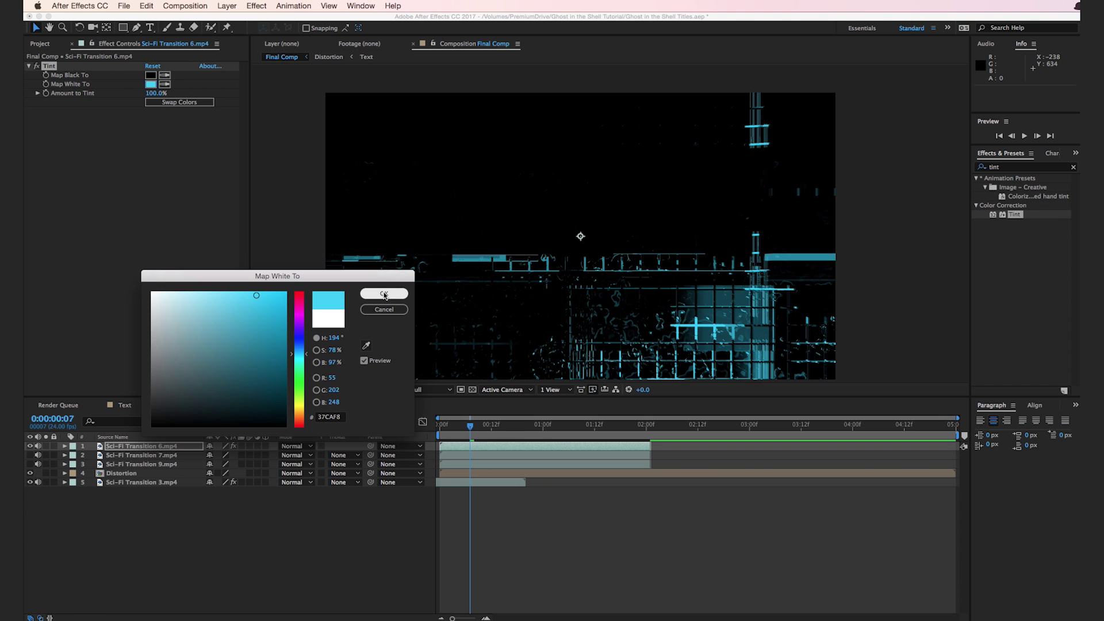
pyautogui.click(384, 294)
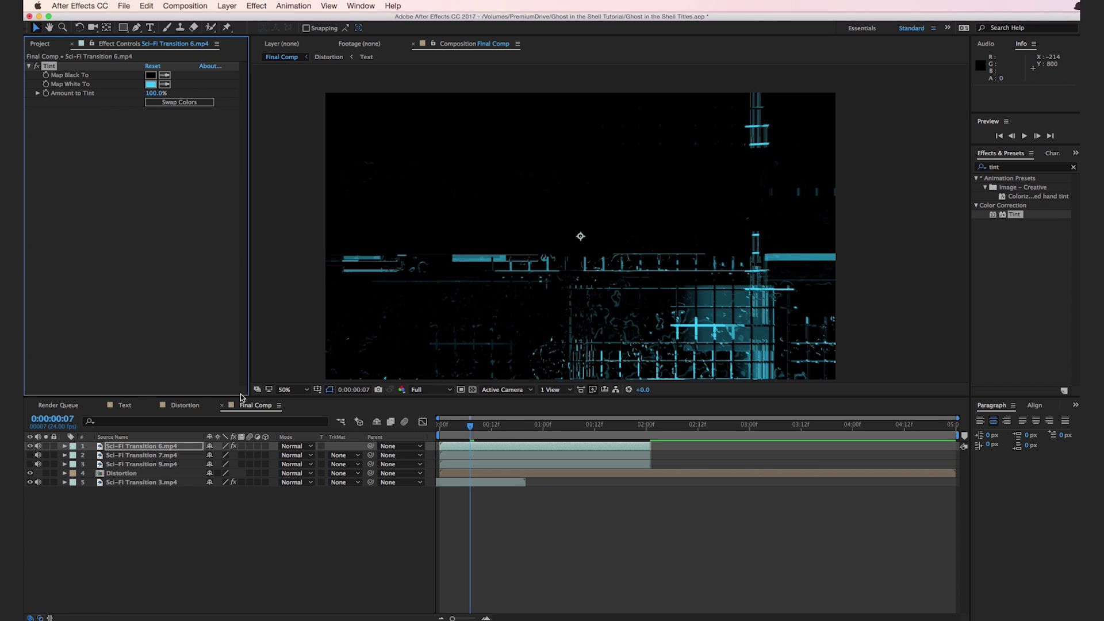
# - Show the Sci-Fi Transition 7.mp4 layer instead of Sci-Fi Transition 6.mp4 and apply the Tritone effect to it
pyautogui.click(29, 446)
pyautogui.click(29, 455)
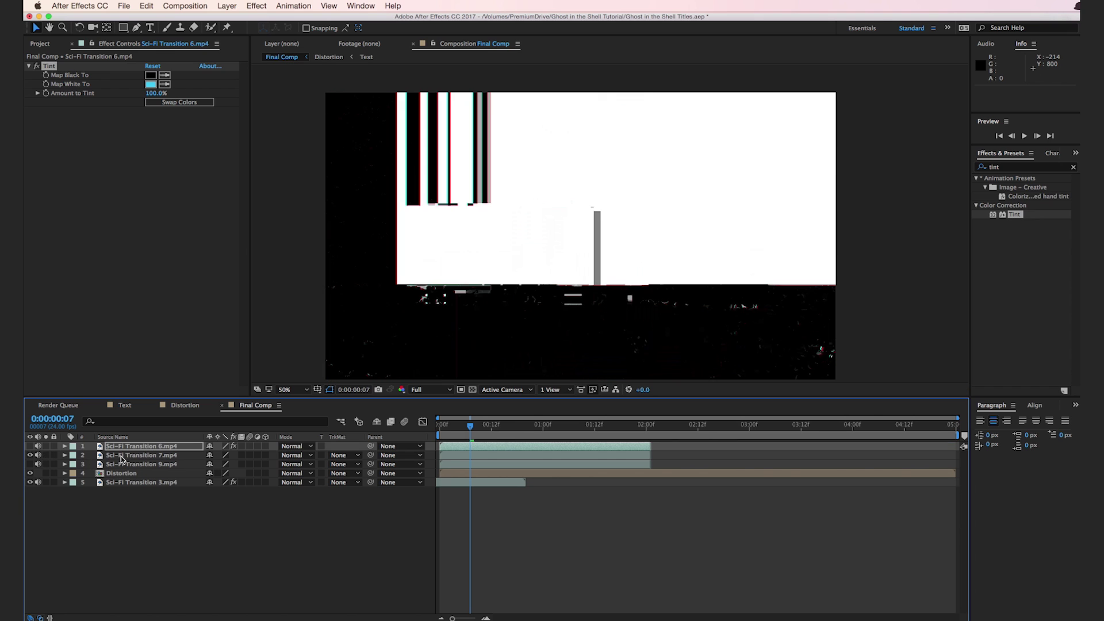
pyautogui.click(121, 456)
pyautogui.click(1021, 170)
pyautogui.doubleClick(1022, 169)
pyautogui.write('trit')
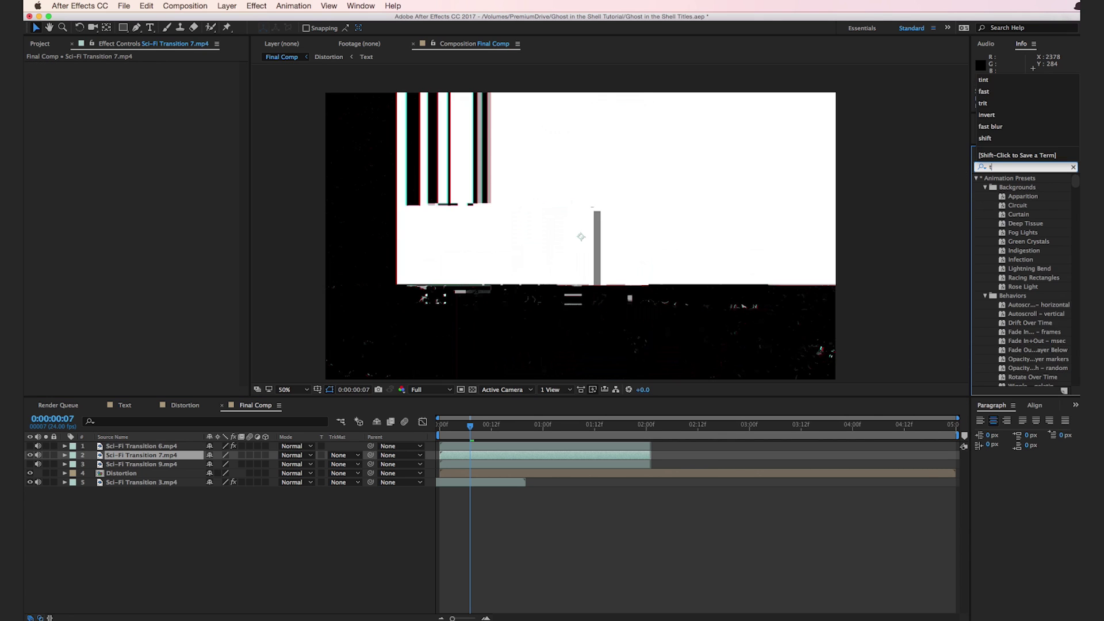
pyautogui.moveTo(1010, 224); pyautogui.dragTo(667, 236)
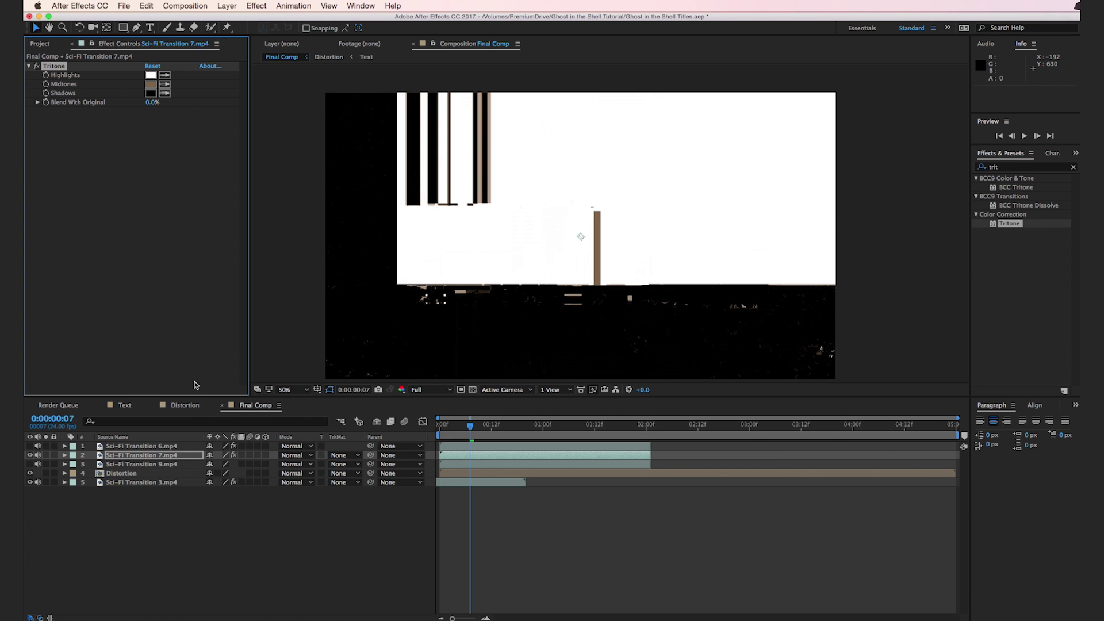
# - Set the Tritone midtones of the Sci-Fi Transition 7.mp4 layer to a light sky blue
pyautogui.click(152, 84)
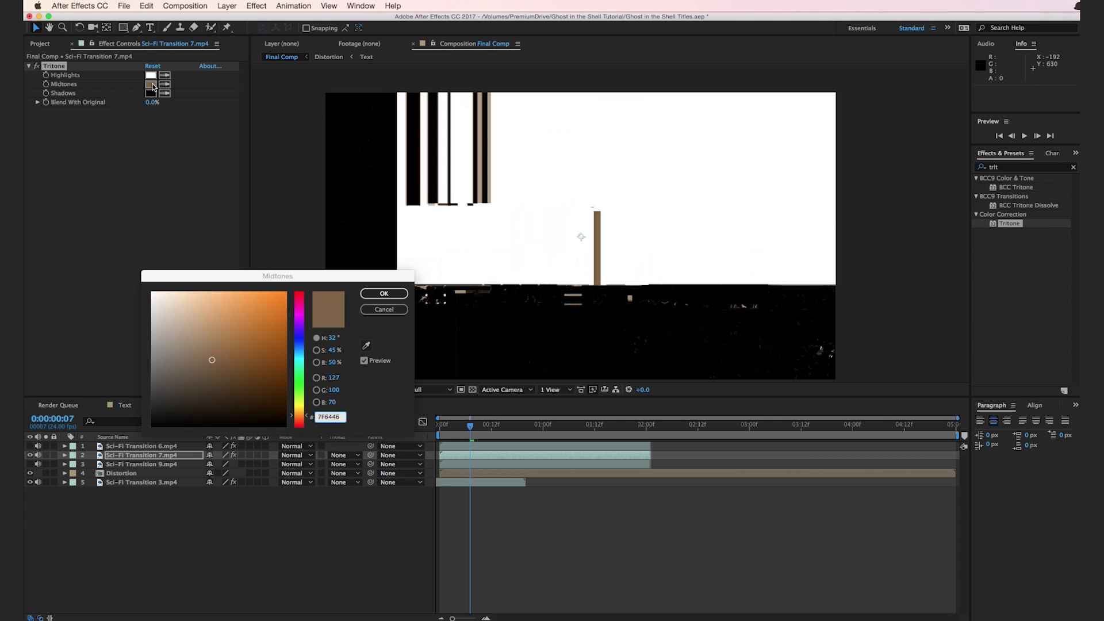
pyautogui.moveTo(308, 360); pyautogui.dragTo(308, 351)
pyautogui.moveTo(244, 327); pyautogui.dragTo(242, 295)
pyautogui.click(384, 293)
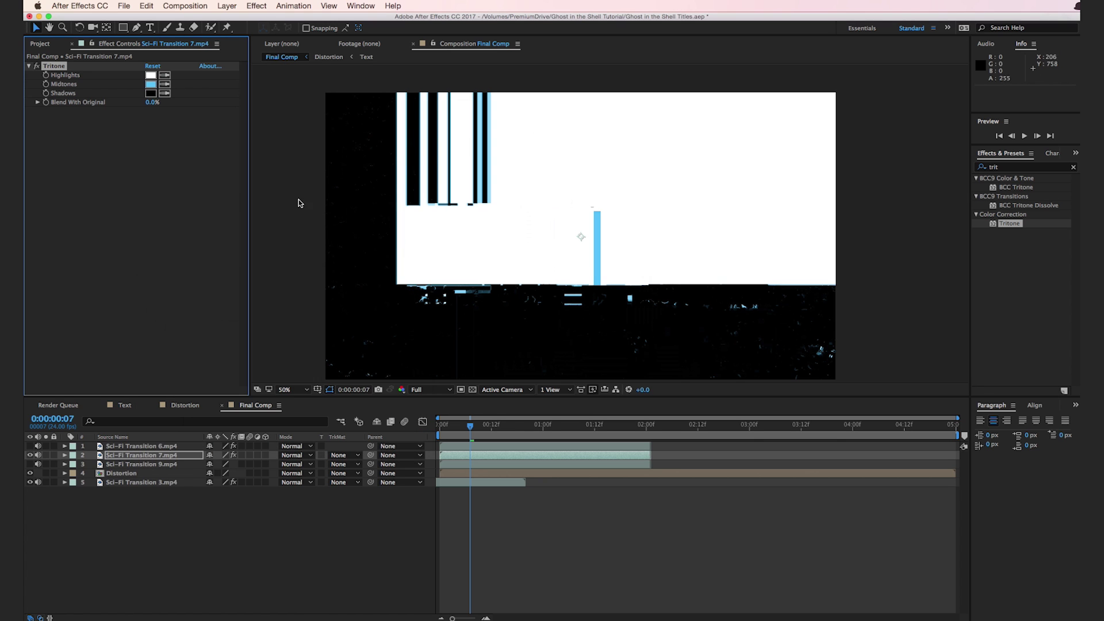
# - Set the Tritone highlights of the Sci-Fi Transition 7.mp4 layer to a bright magenta
pyautogui.click(153, 75)
pyautogui.click(299, 316)
pyautogui.click(258, 295)
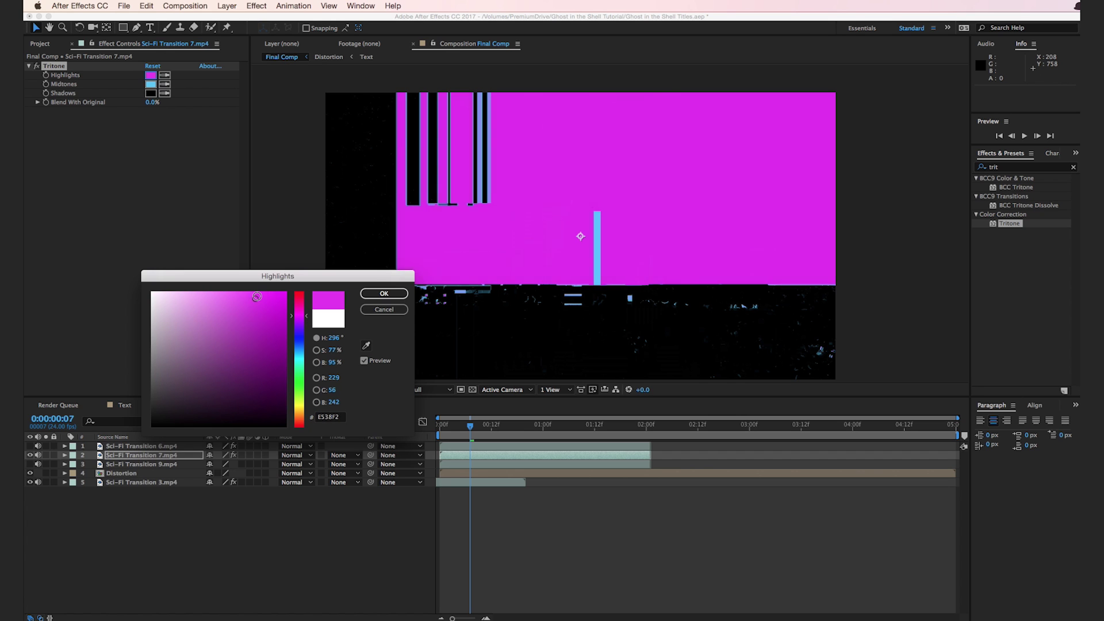
pyautogui.click(391, 297)
# - Add Fast Blur below Tritone on the Sci-Fi Transition 7.mp4 layer with blurriness 6 and repeated edge pixels
pyautogui.click(1003, 168)
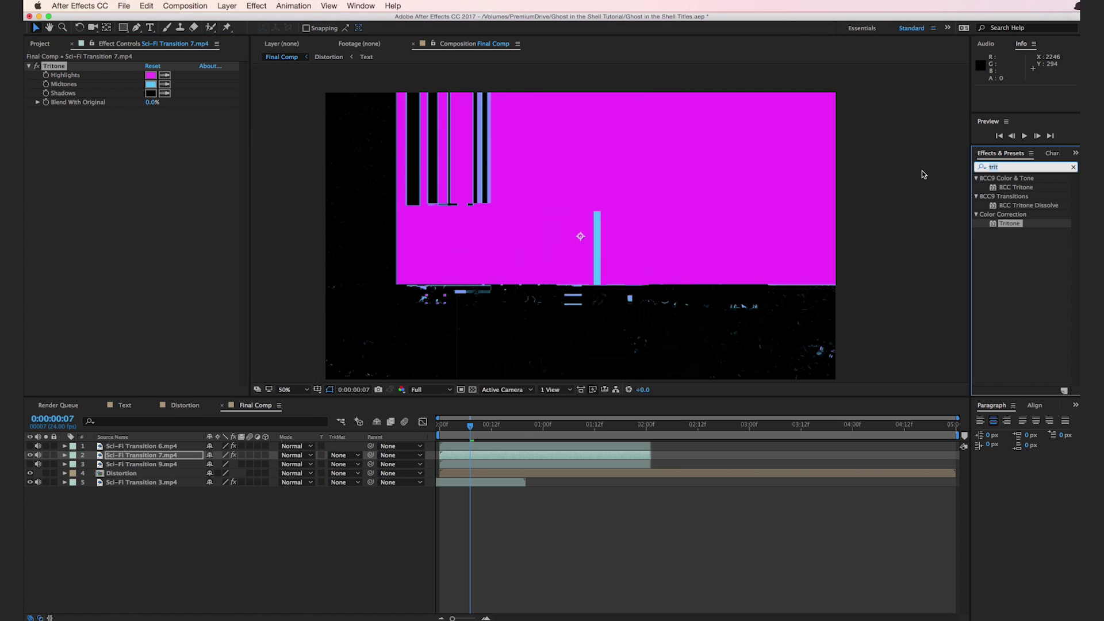
pyautogui.write('fast')
pyautogui.moveTo(1011, 305); pyautogui.dragTo(88, 218)
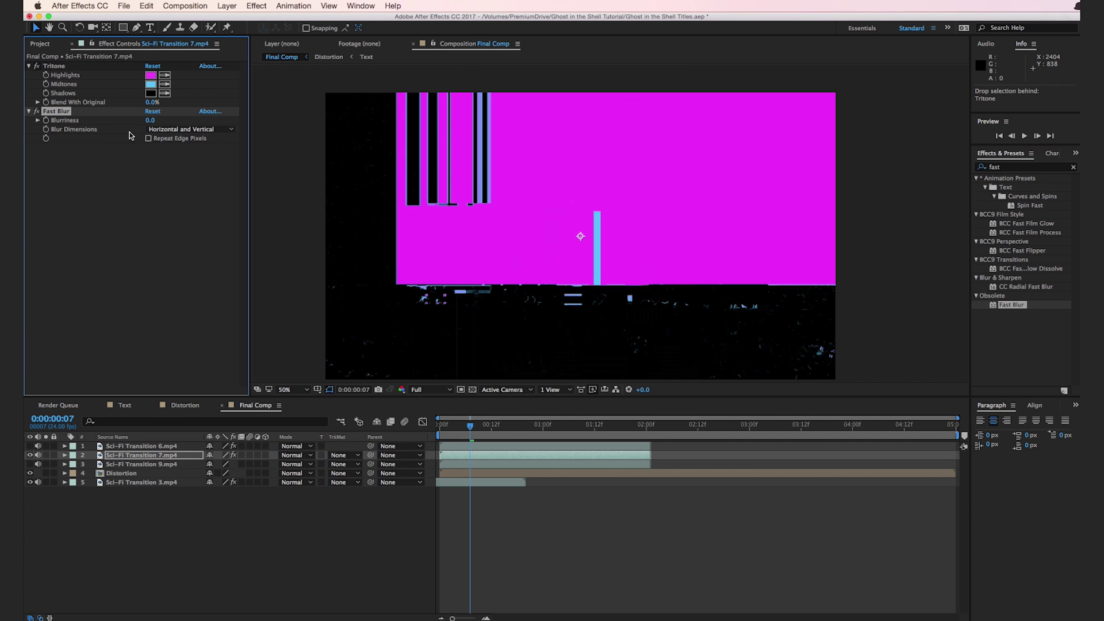
pyautogui.moveTo(149, 121); pyautogui.dragTo(153, 138)
pyautogui.click(148, 138)
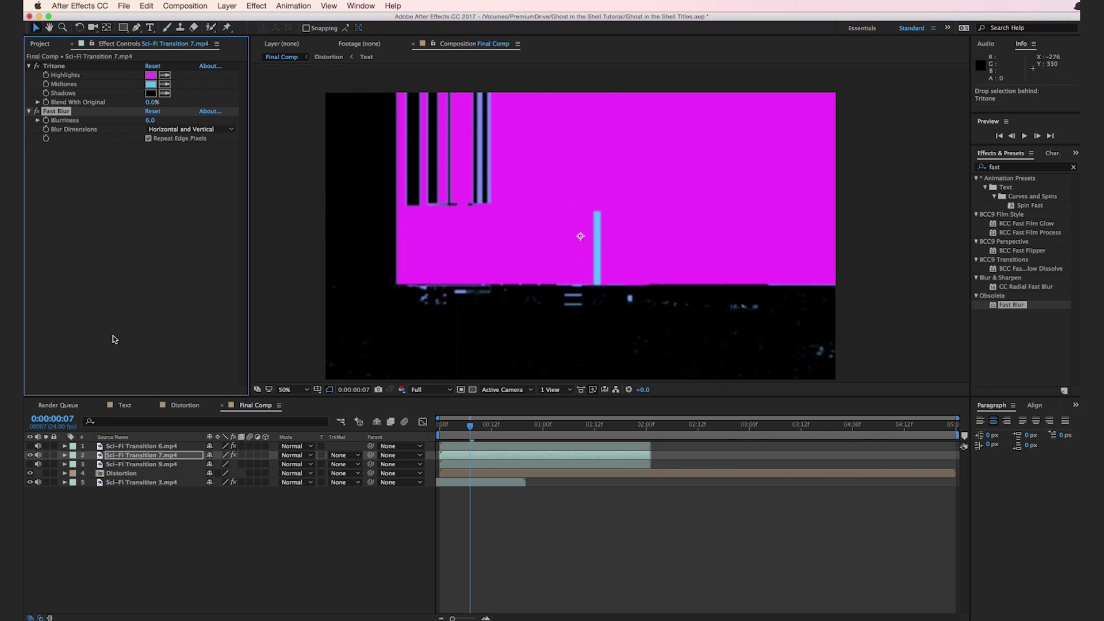
# - Show the Sci-Fi Transition 9.mp4 layer instead of Sci-Fi Transition 7.mp4 and apply the Tritone effect to it
pyautogui.click(30, 456)
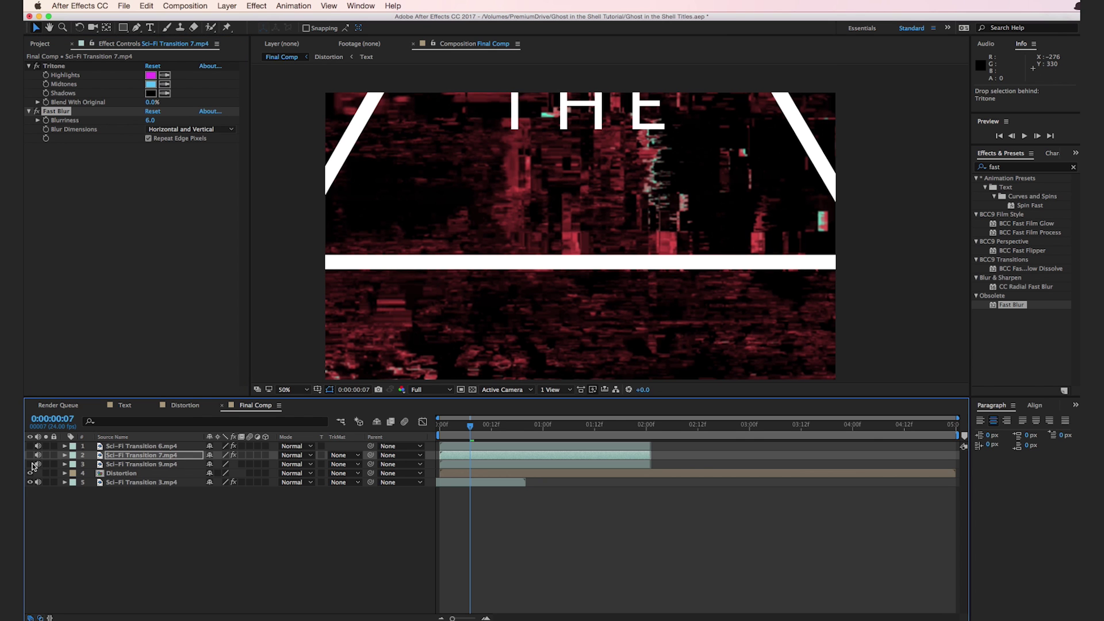
pyautogui.click(165, 465)
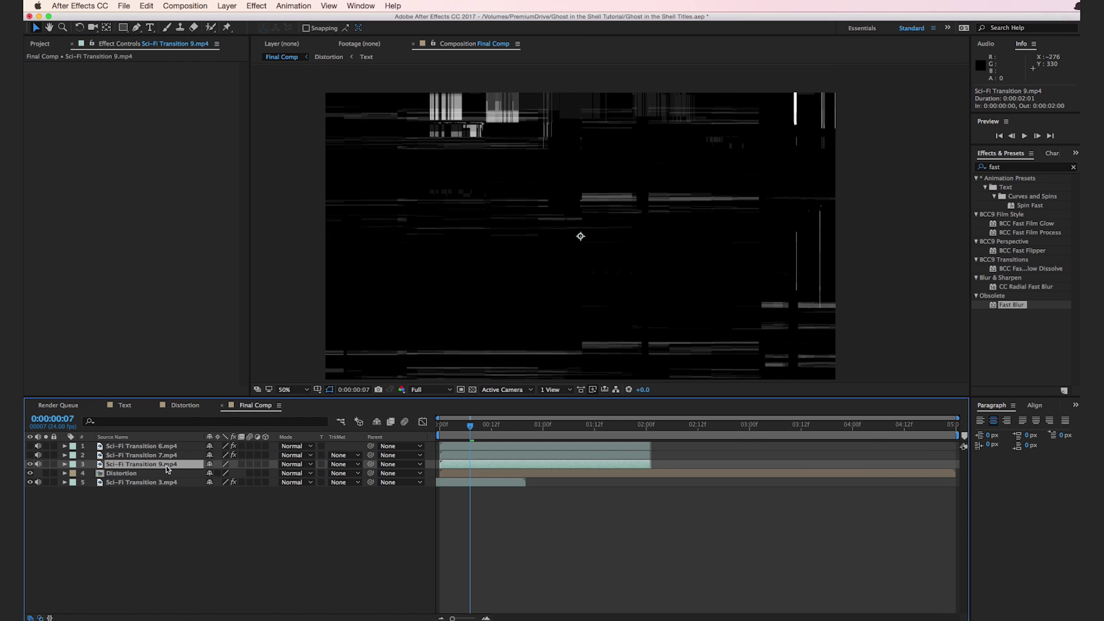
pyautogui.click(1023, 167)
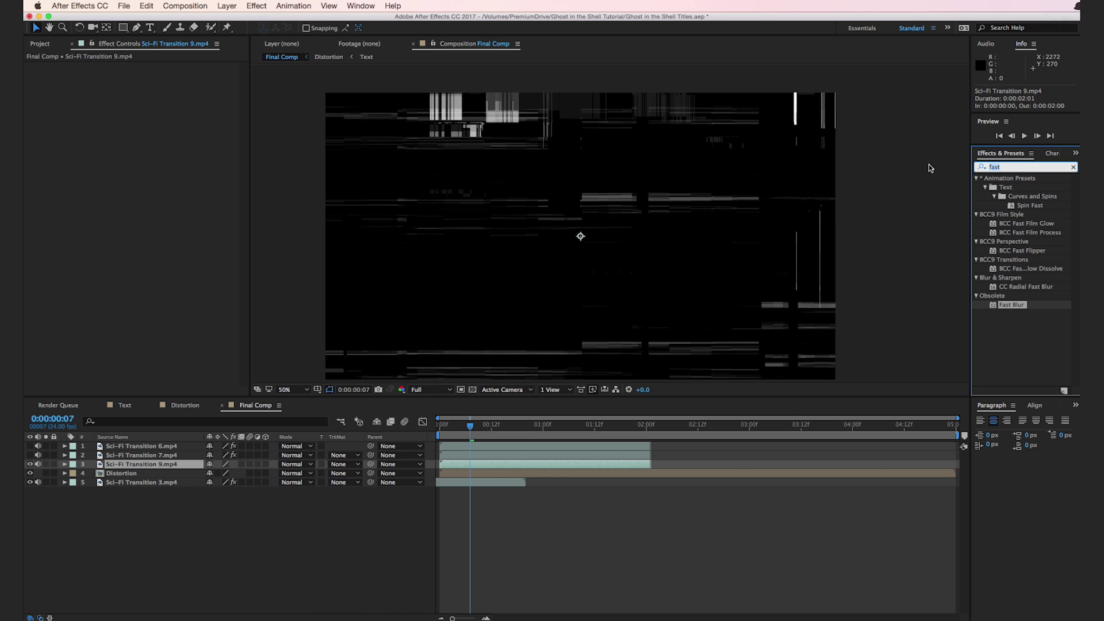
pyautogui.write('trit')
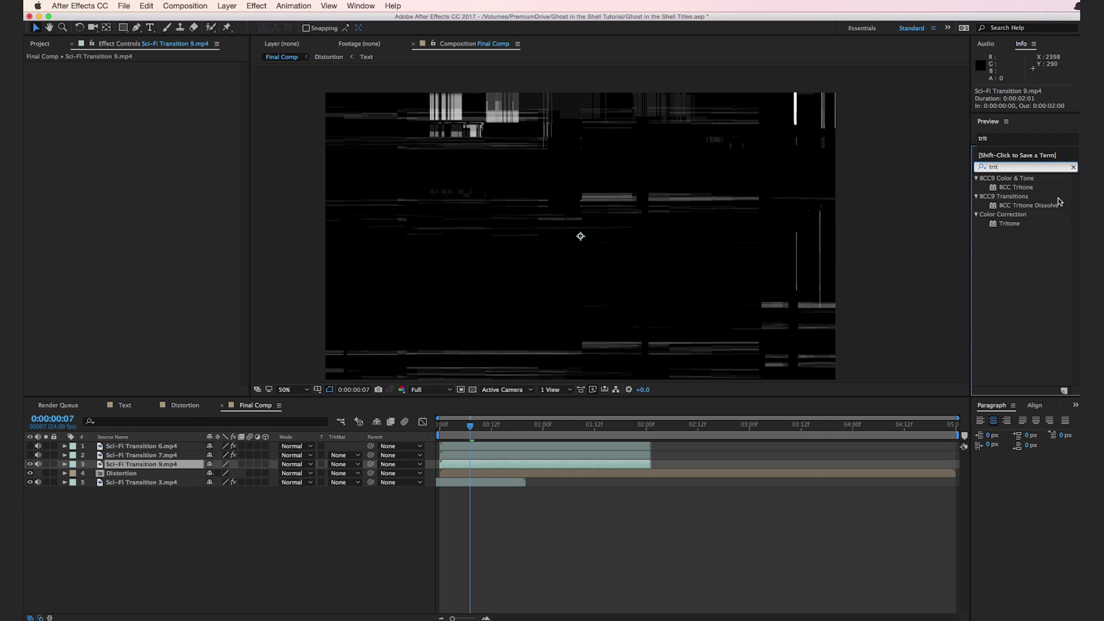
pyautogui.moveTo(1007, 226); pyautogui.dragTo(620, 256)
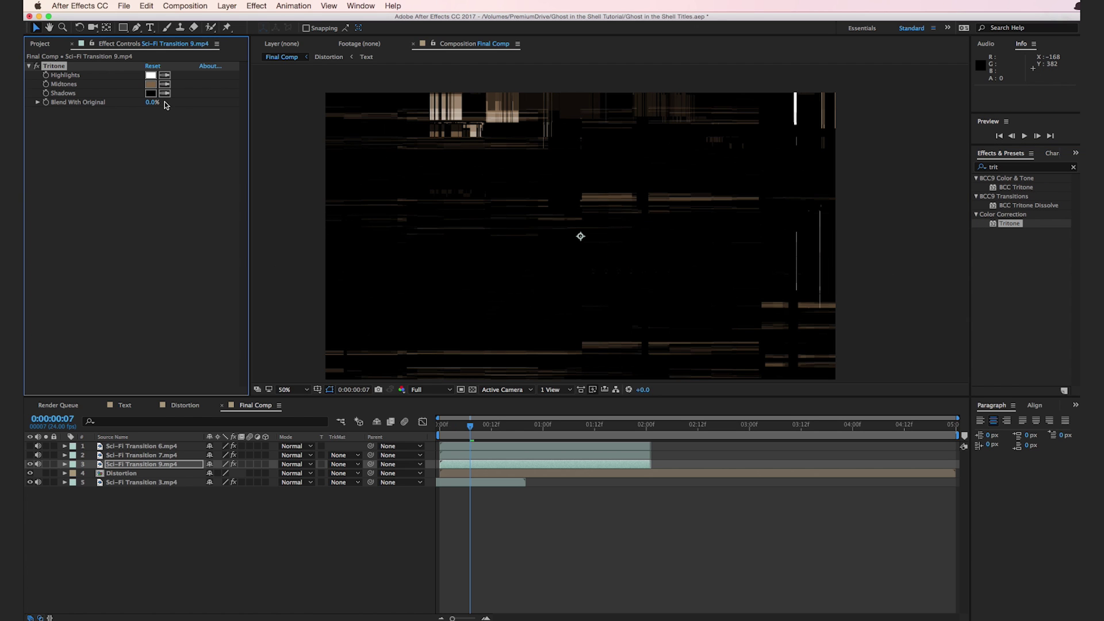
# - Set the Tritone midtones of the Sci-Fi Transition 9.mp4 layer to the dark red 860F22
pyautogui.click(149, 84)
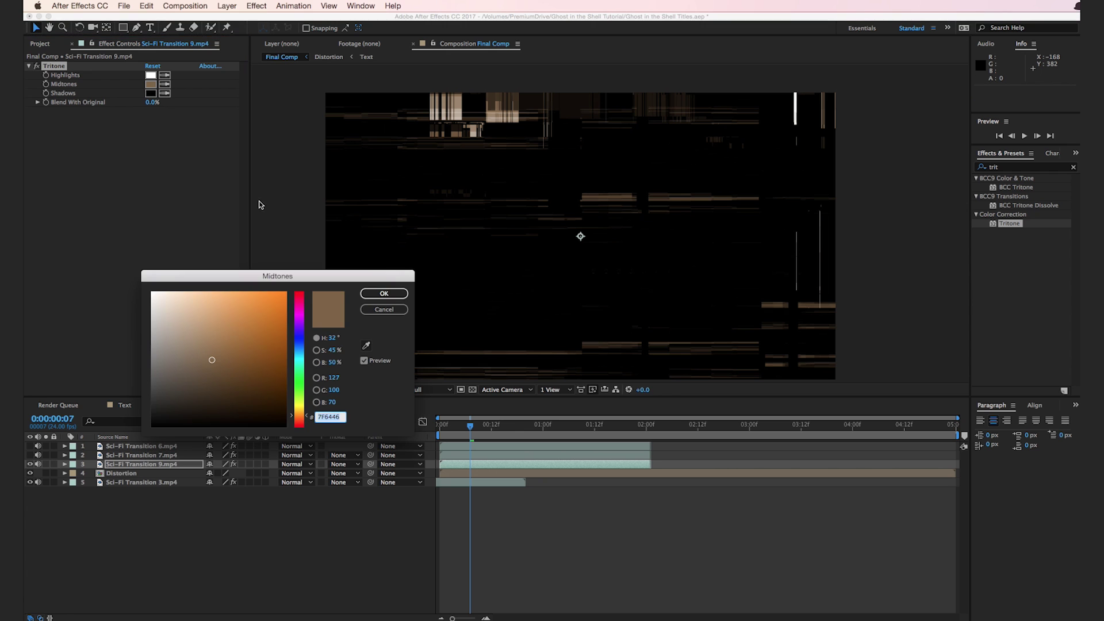
pyautogui.moveTo(299, 310); pyautogui.dragTo(299, 295)
pyautogui.click(253, 357)
pyautogui.click(271, 357)
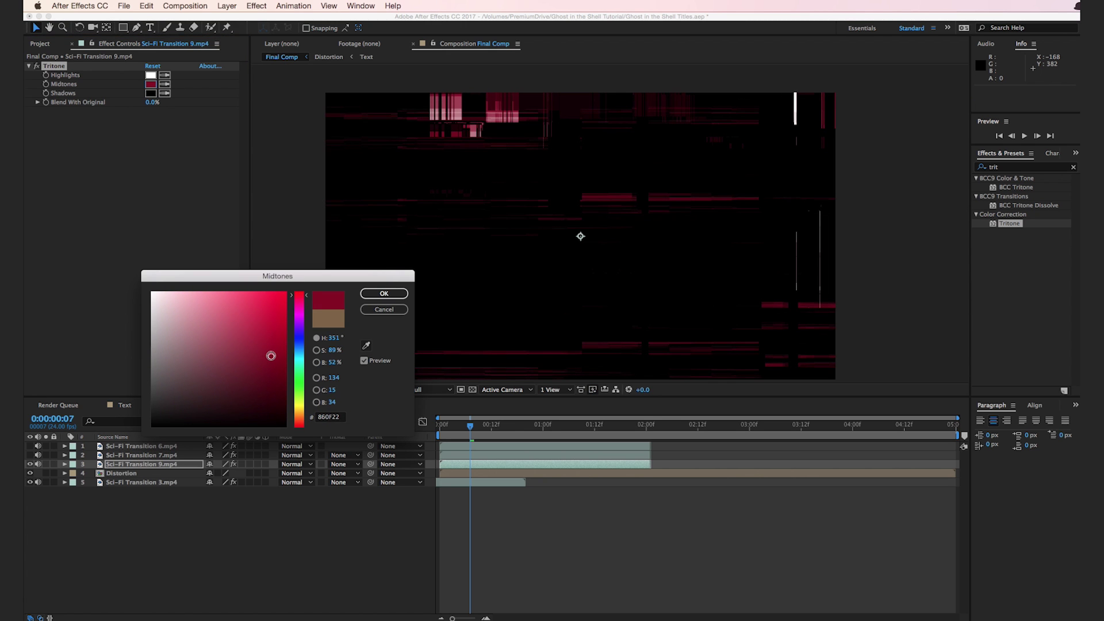
pyautogui.click(406, 293)
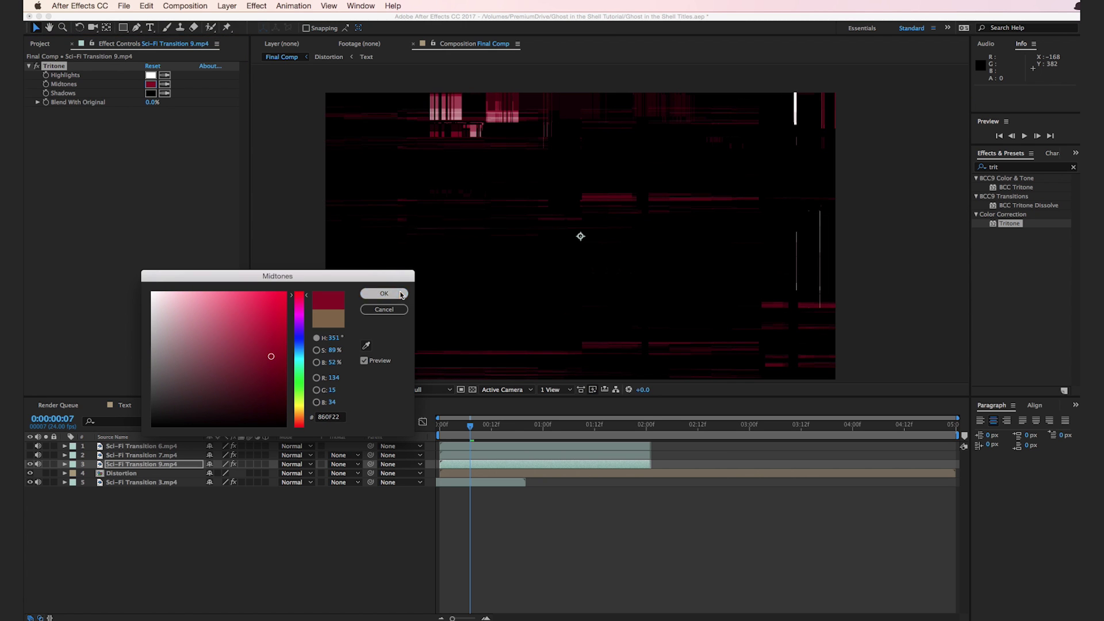
# - Set the Tritone highlights of the Sci-Fi Transition 9.mp4 layer to the blue 1980D6
pyautogui.click(151, 75)
pyautogui.moveTo(298, 346); pyautogui.dragTo(300, 349)
pyautogui.click(263, 313)
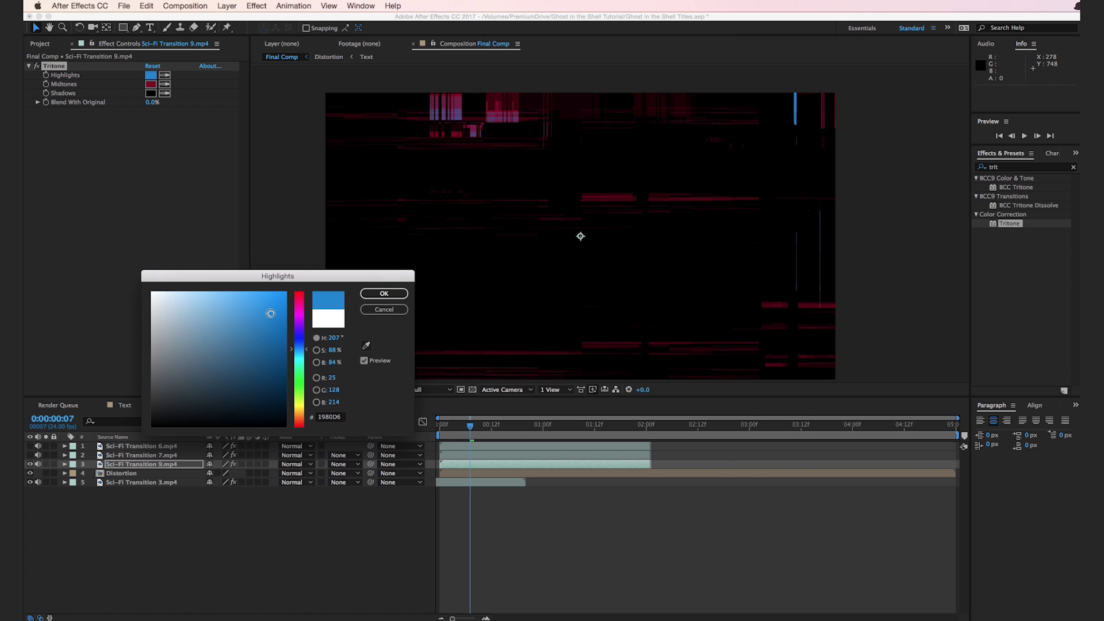
pyautogui.click(384, 293)
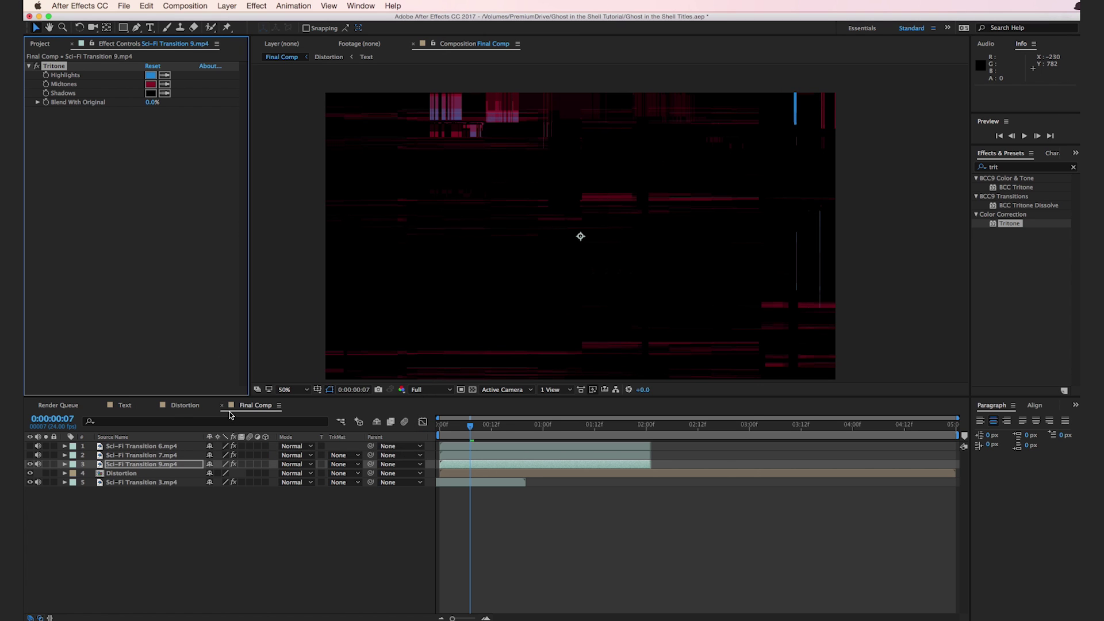
# - Add Fast Blur below Tritone on the Sci-Fi Transition 9.mp4 layer with blurriness 4 and repeated edge pixels
pyautogui.click(1011, 168)
pyautogui.write('fast')
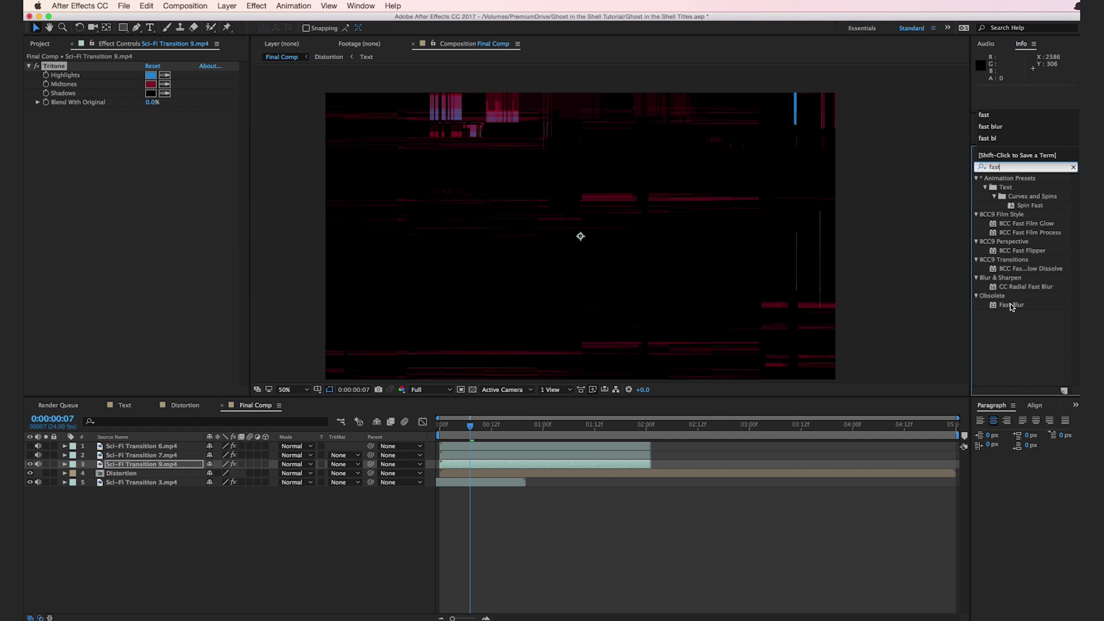
pyautogui.moveTo(1012, 306); pyautogui.dragTo(151, 122)
pyautogui.click(149, 138)
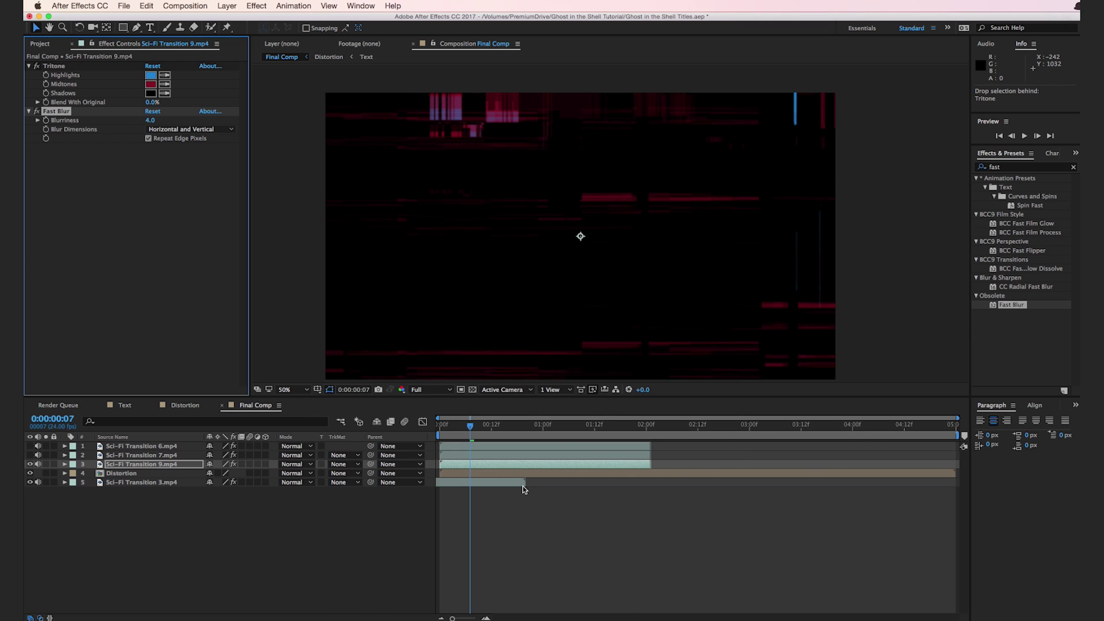
# - Shift the Sci-Fi Transition 6, 7 and 9 layers 0:00:01:05 earlier to end together with the Sci-Fi Transition 3.mp4 layer
pyautogui.keyDown('shift'); pyautogui.click(572, 447); pyautogui.keyUp('shift')
pyautogui.moveTo(645, 449); pyautogui.dragTo(522, 466)
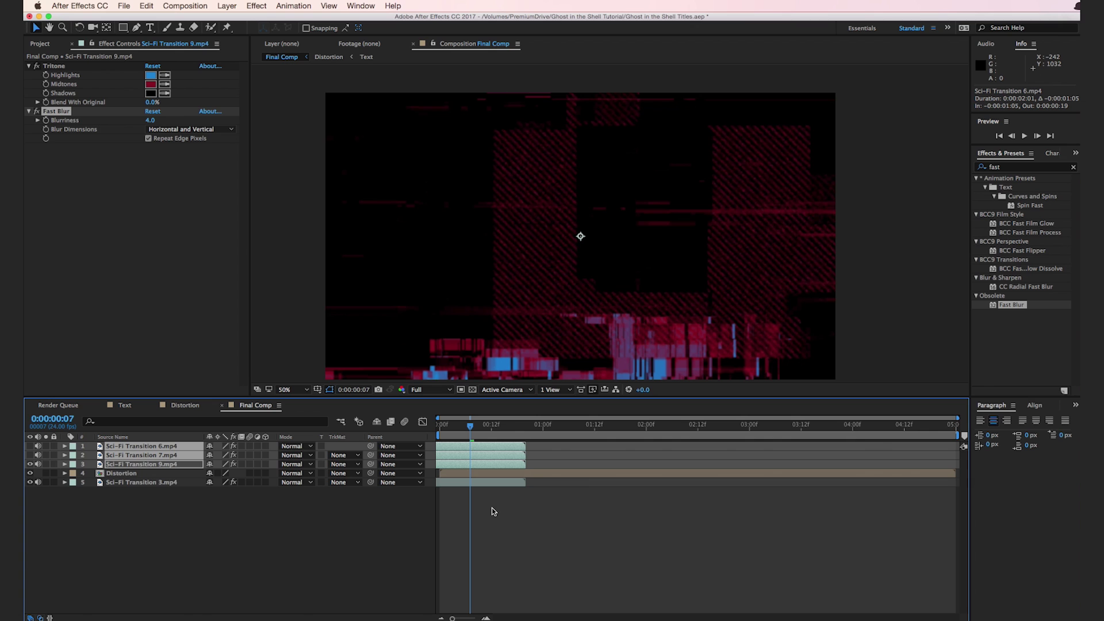
pyautogui.press(',')
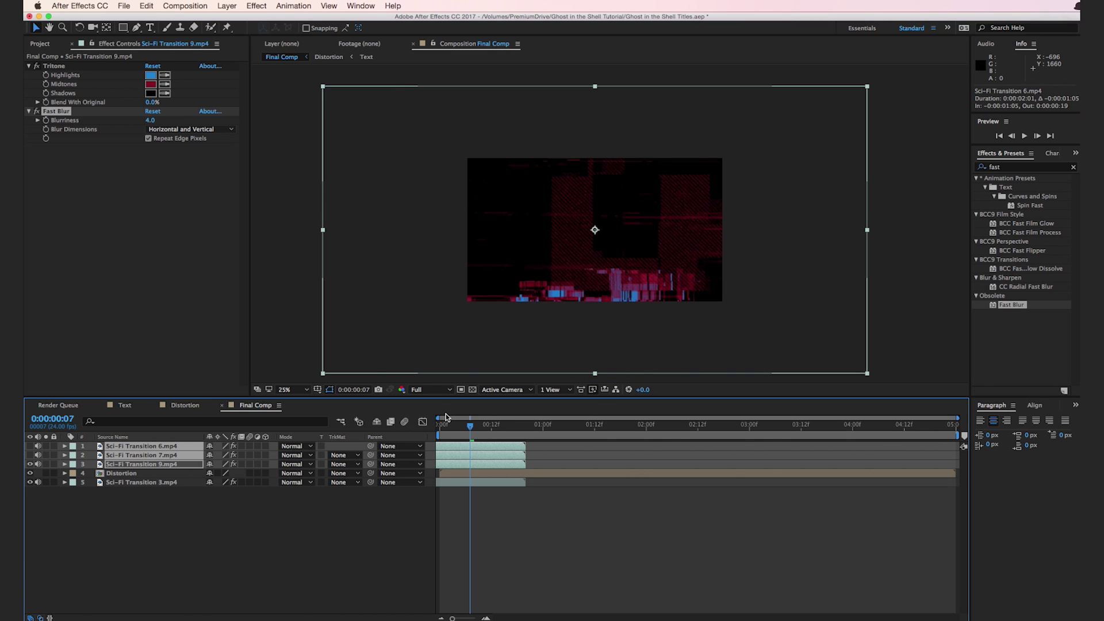
pyautogui.click(199, 513)
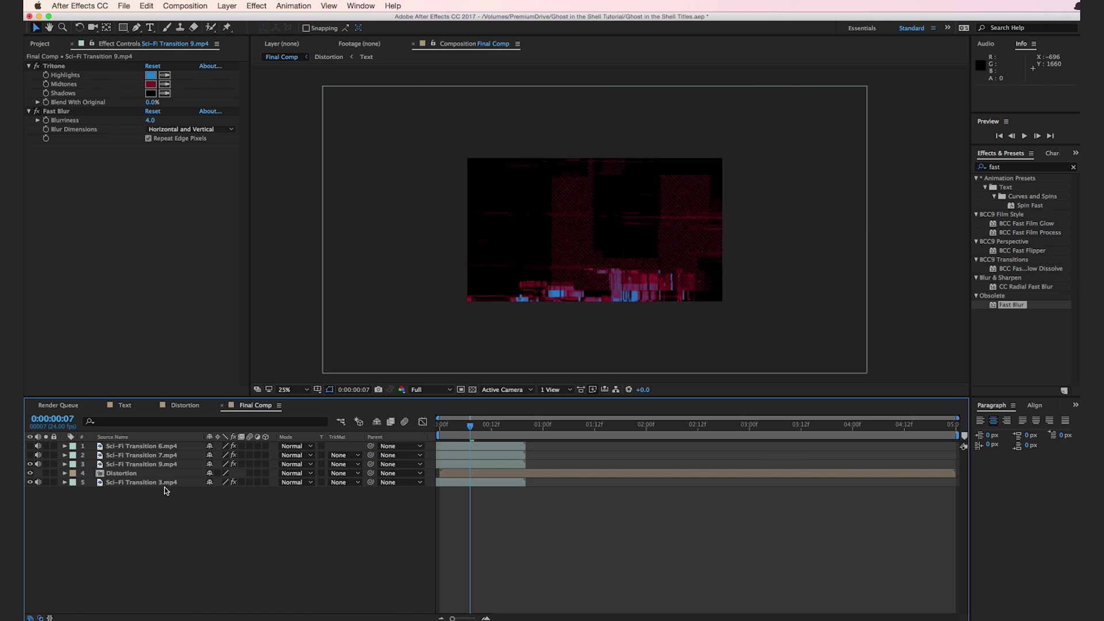
# - Scale the Sci-Fi Transition 3, 6, 7 and 9 layers together down to 48% width and 53% height around the frame
pyautogui.click(165, 485)
pyautogui.keyDown('super'); pyautogui.click(161, 464); pyautogui.keyUp('super')
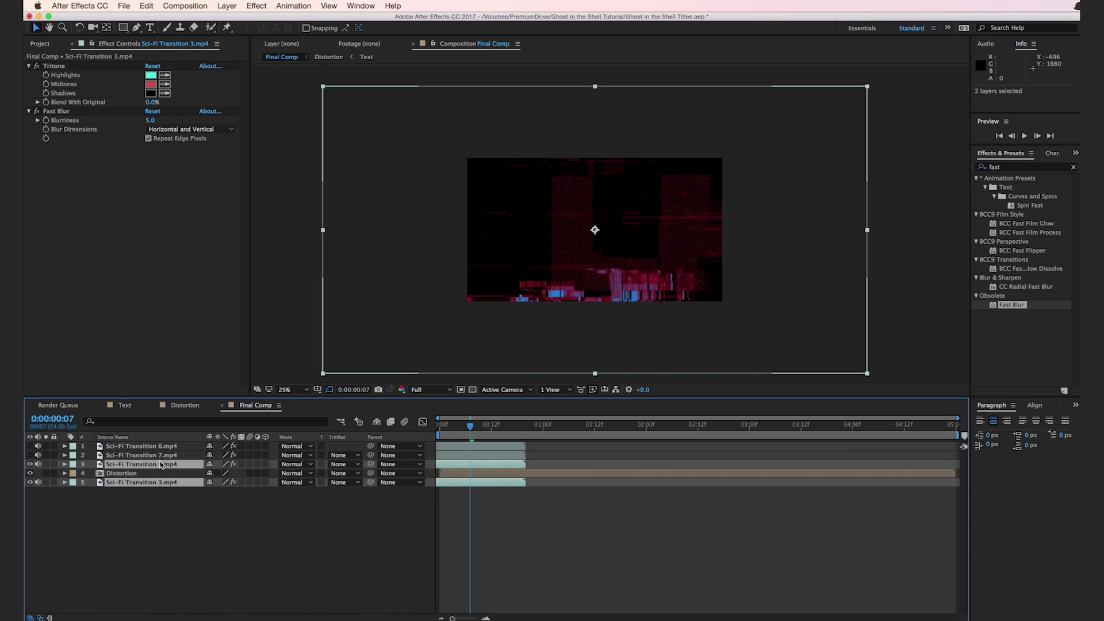
pyautogui.keyDown('super'); pyautogui.click(161, 455); pyautogui.keyUp('super')
pyautogui.keyDown('super'); pyautogui.click(163, 446); pyautogui.keyUp('super')
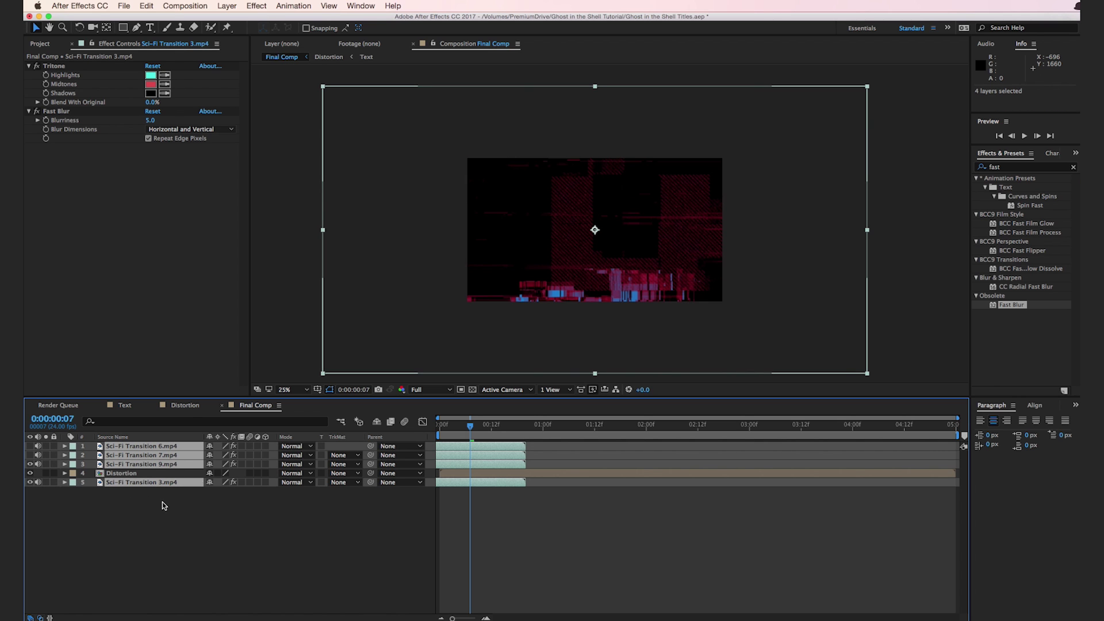
pyautogui.moveTo(323, 374); pyautogui.dragTo(464, 310)
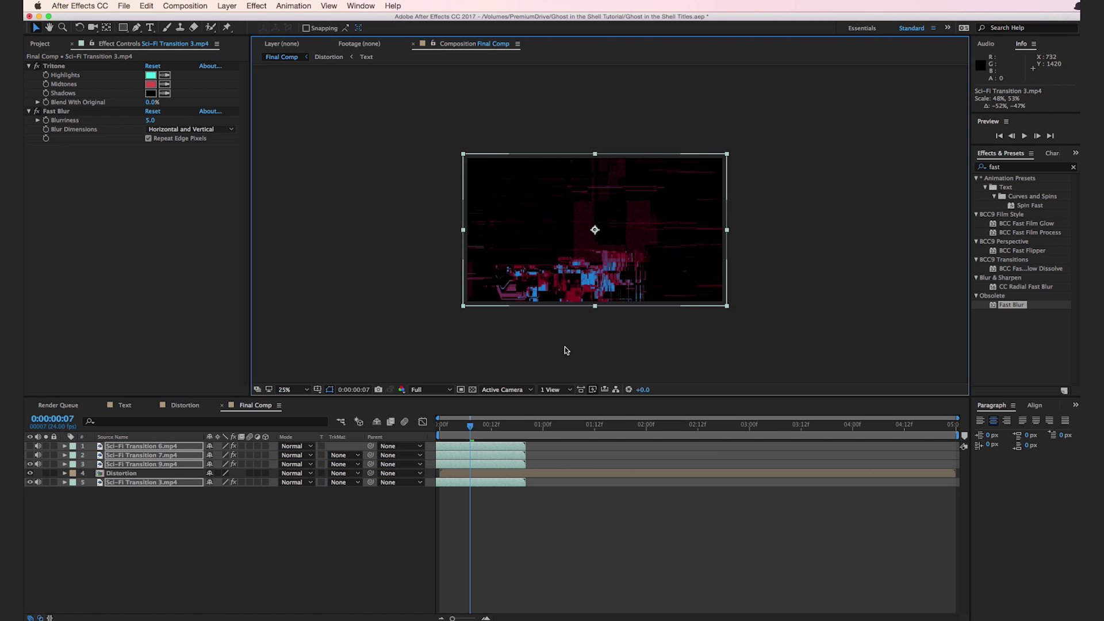
pyautogui.scroll(2, 564, 348)
pyautogui.moveTo(536, 322); pyautogui.dragTo(570, 305)
pyautogui.press('v')
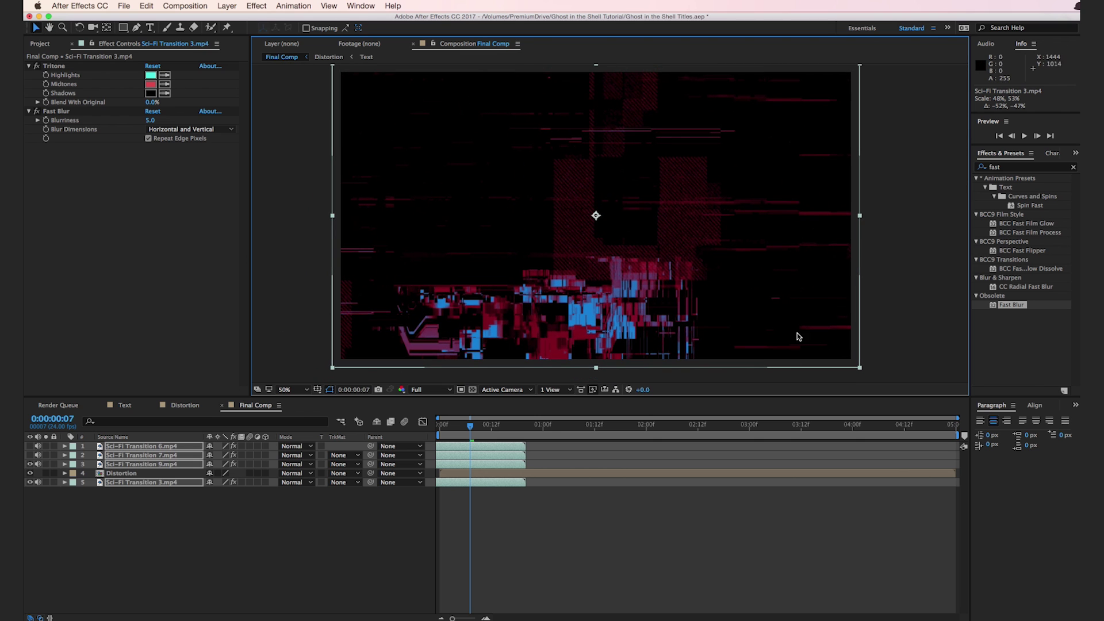
pyautogui.click(914, 314)
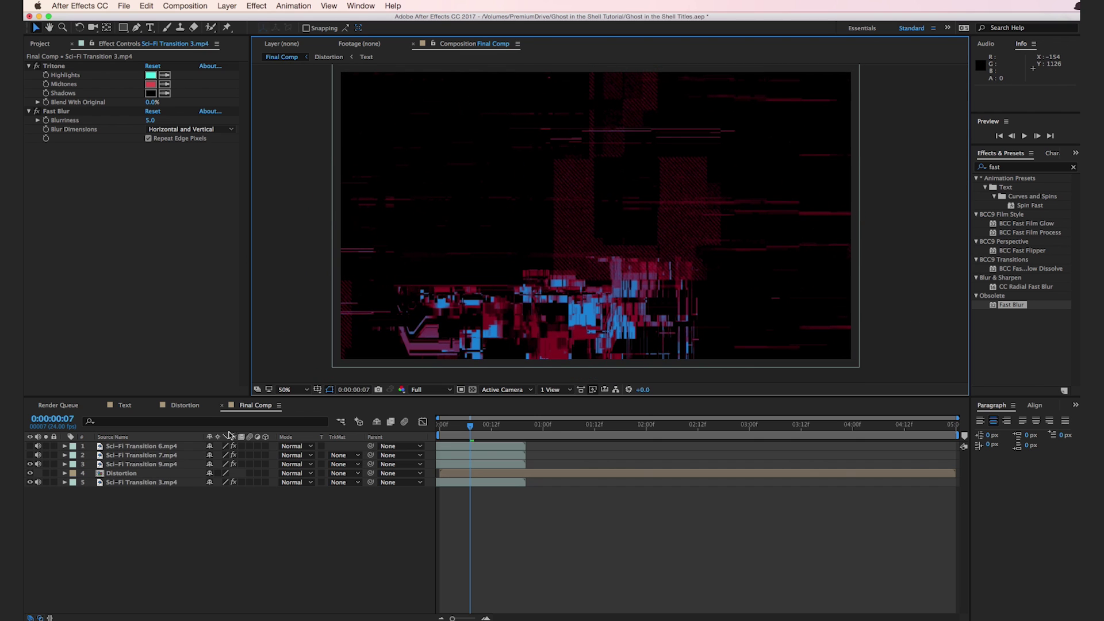
# - Set the blending mode of the Sci-Fi Transition 6, 7 and 9 layers to Add
pyautogui.click(163, 464)
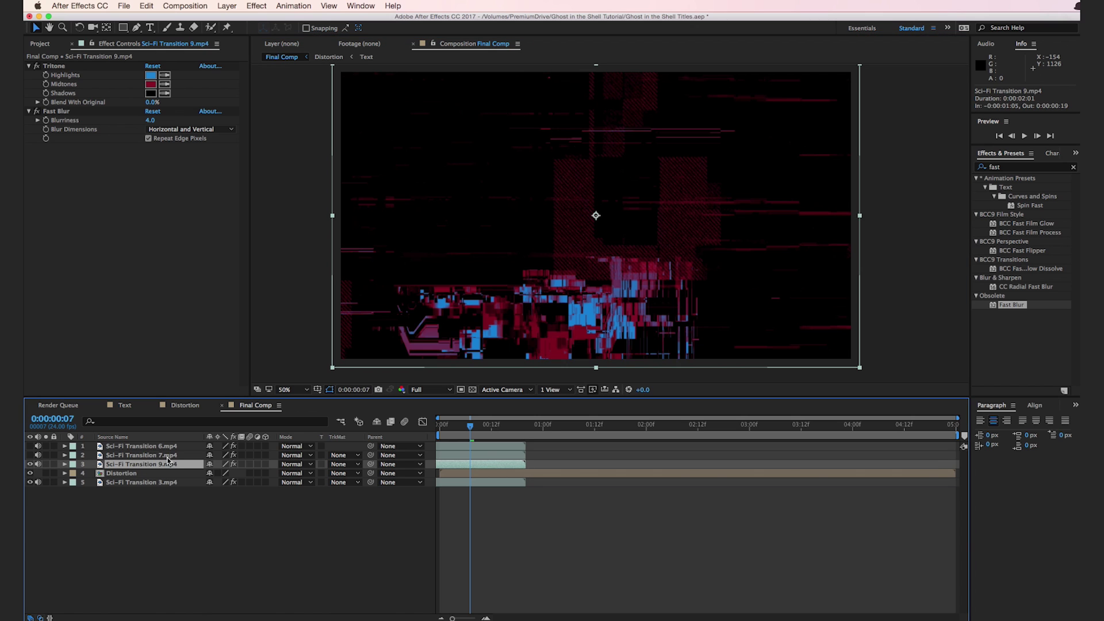
pyautogui.keyDown('shift'); pyautogui.click(167, 447); pyautogui.keyUp('shift')
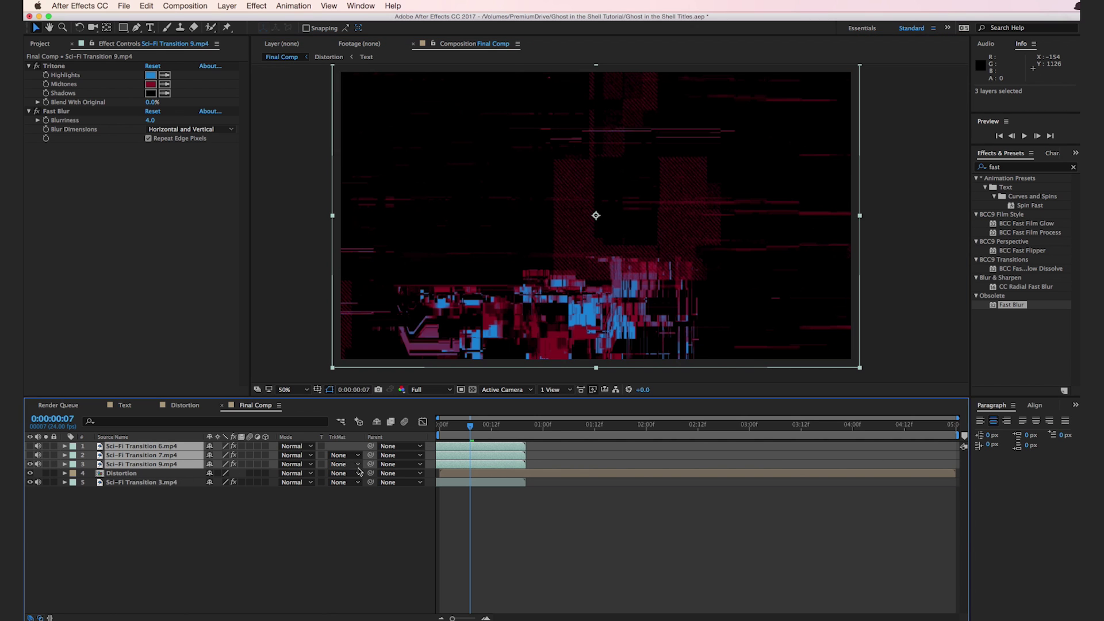
pyautogui.click(293, 456)
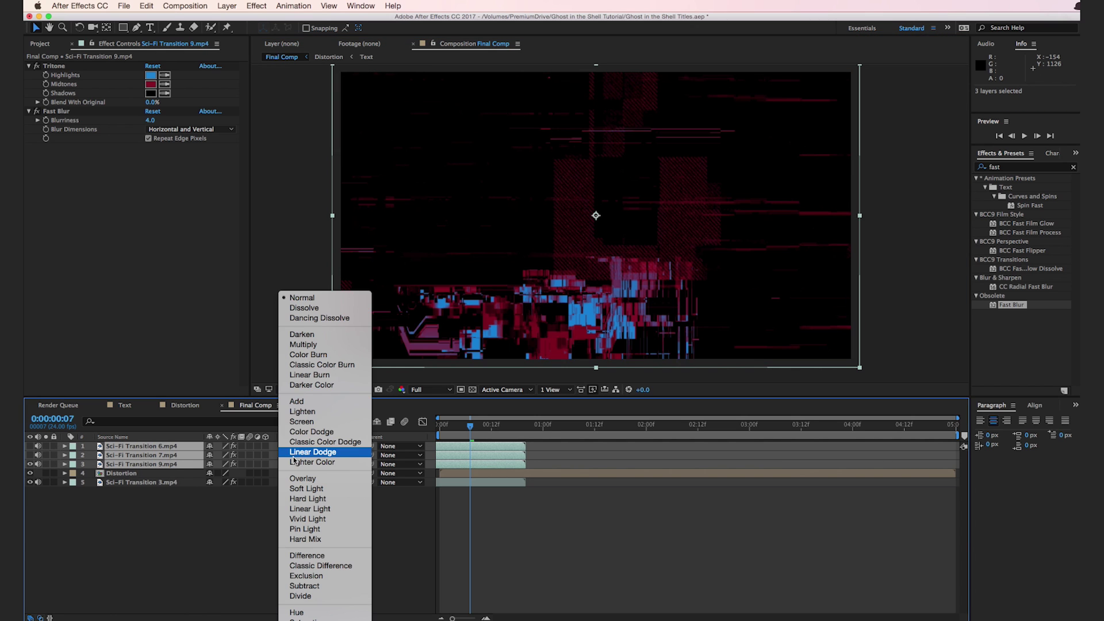
pyautogui.click(307, 402)
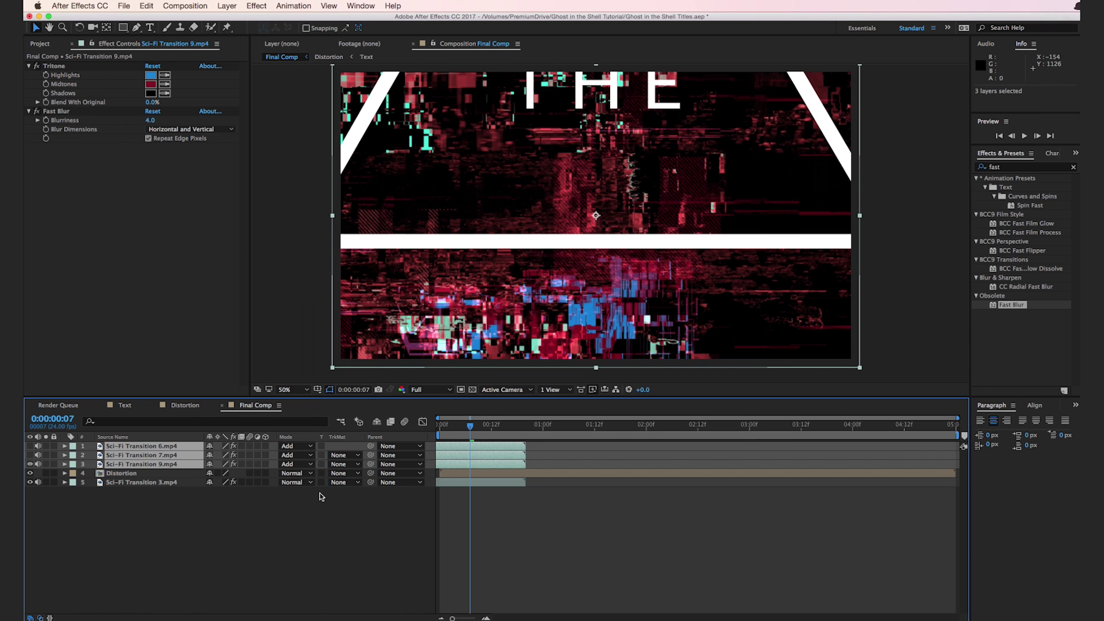
pyautogui.click(349, 538)
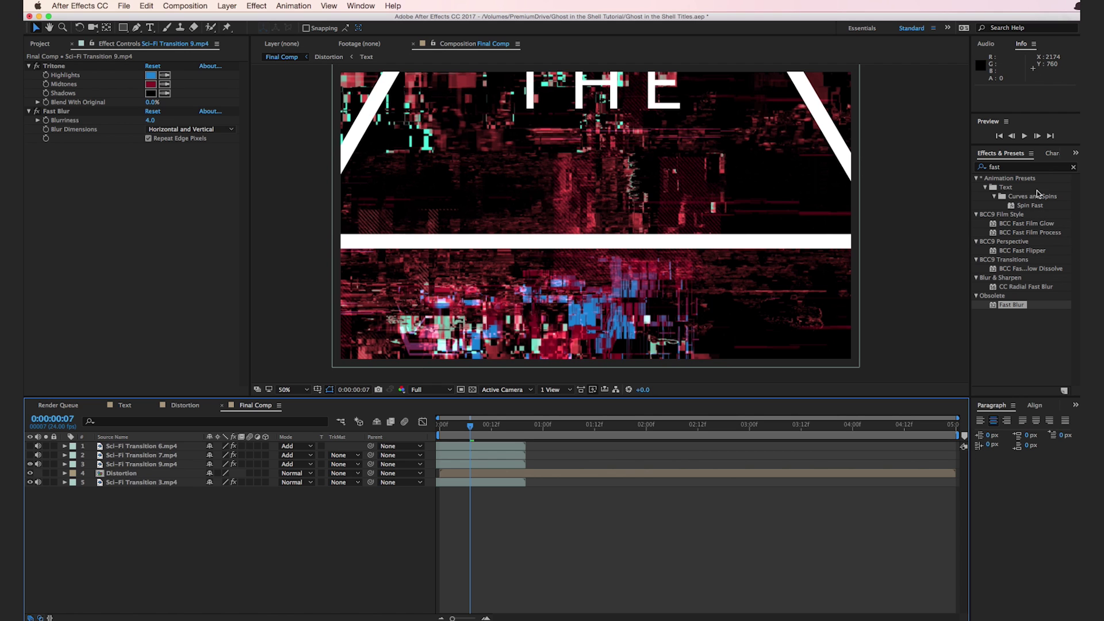
# - Find the Displacement Map effect and apply it to the Distortion layer in Final Comp
pyautogui.click(1020, 168)
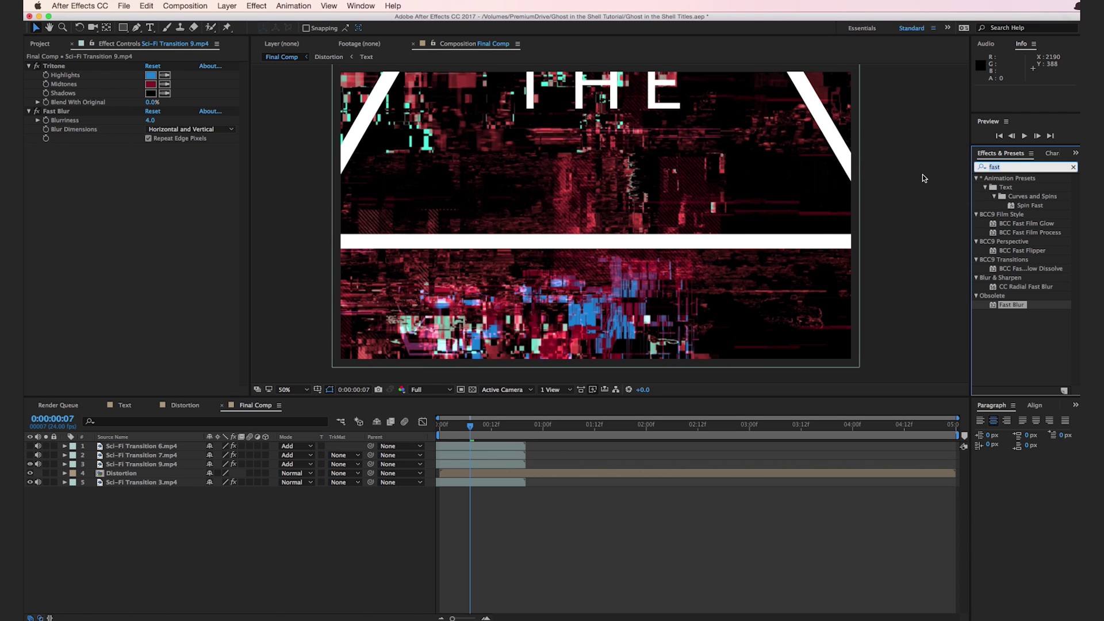
pyautogui.write('displace')
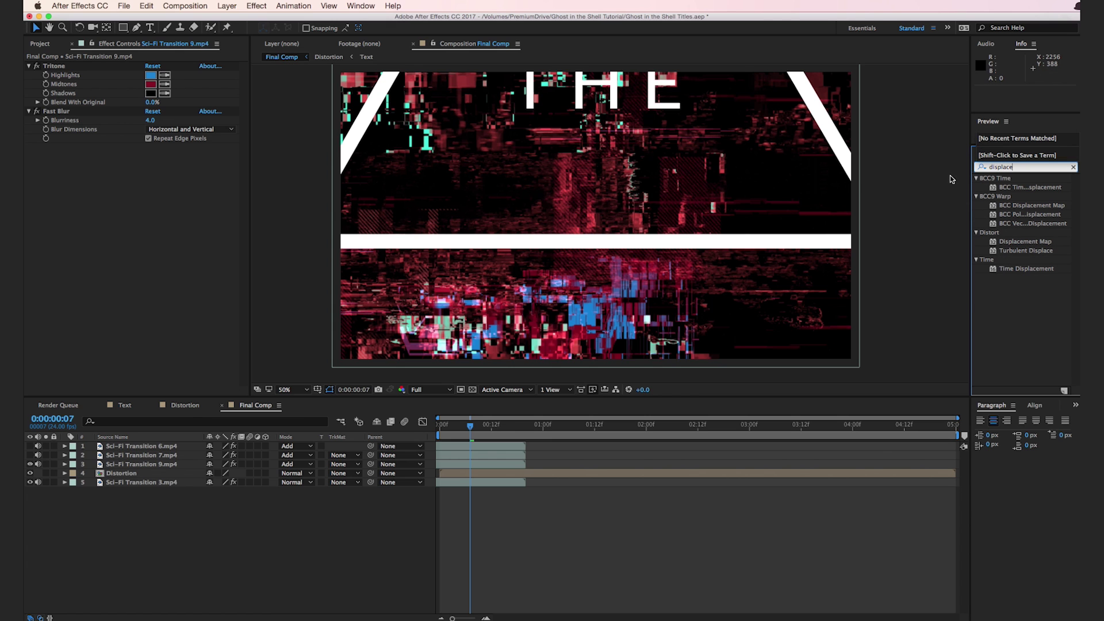
pyautogui.moveTo(1037, 241); pyautogui.dragTo(175, 473)
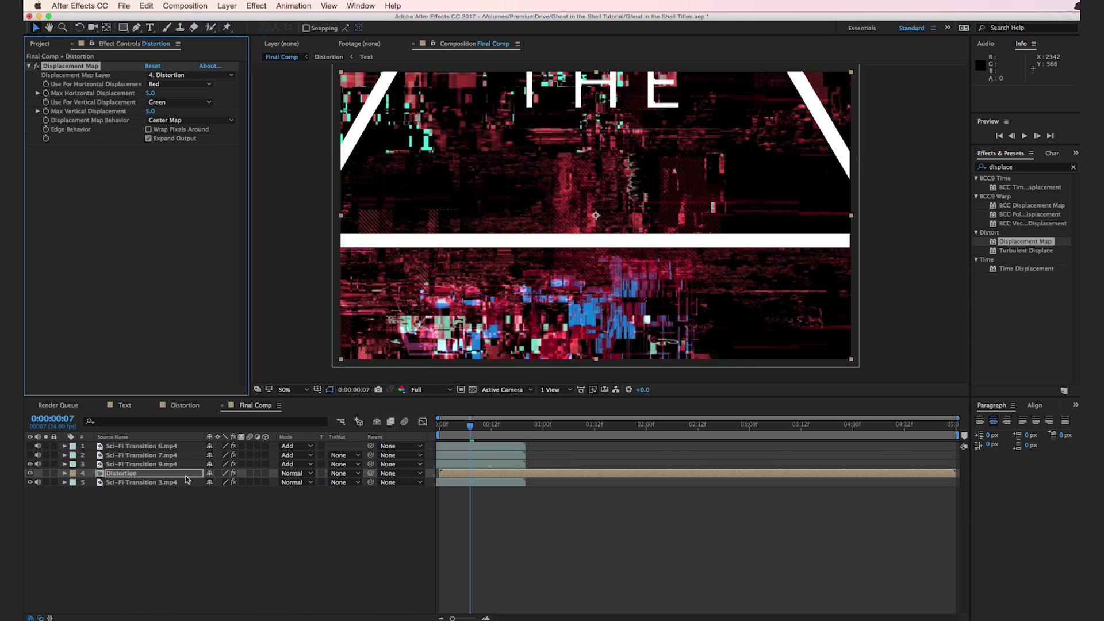
pyautogui.click(188, 406)
pyautogui.click(253, 407)
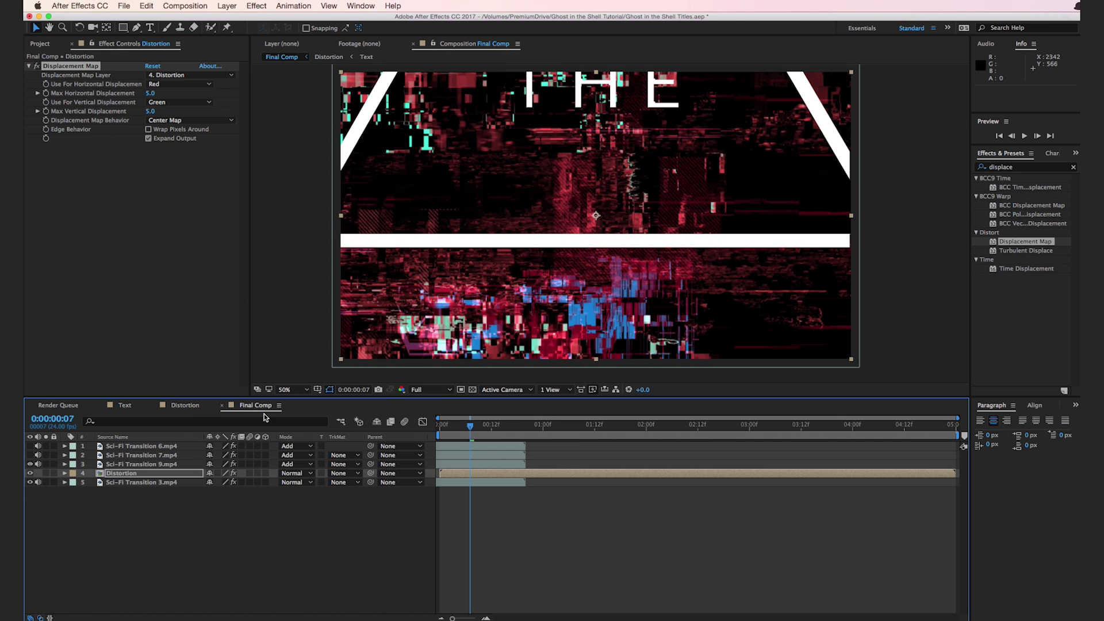
# - Use Sci-Fi Transition 6.mp4 as the displacement map layer, set Max Horizontal Displacement to 29 and check the distortion on the title
pyautogui.click(164, 75)
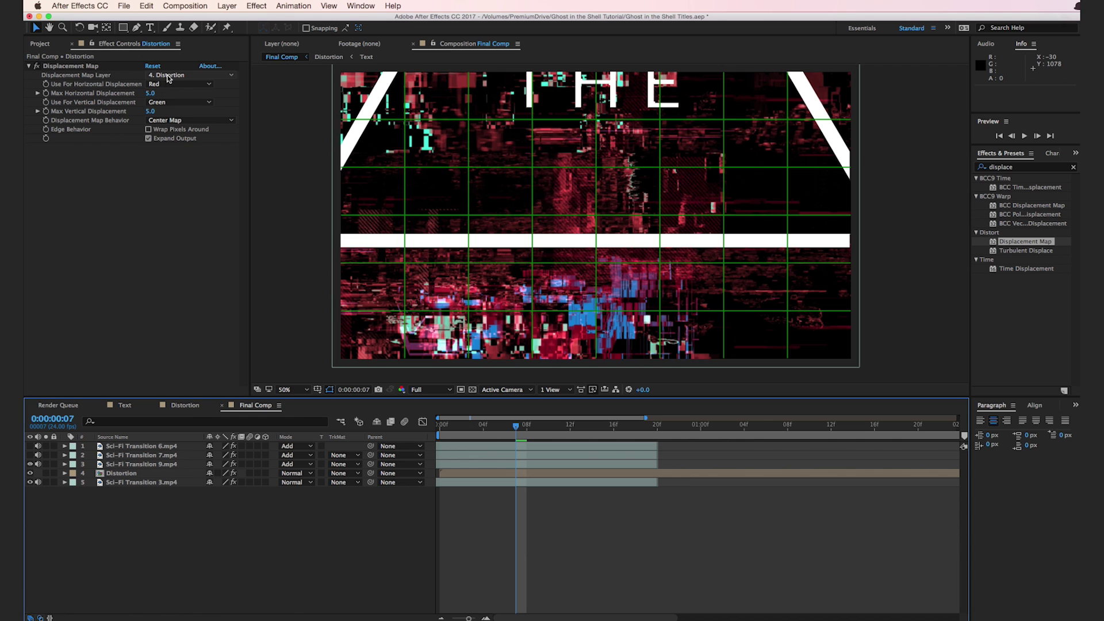
pyautogui.click(201, 103)
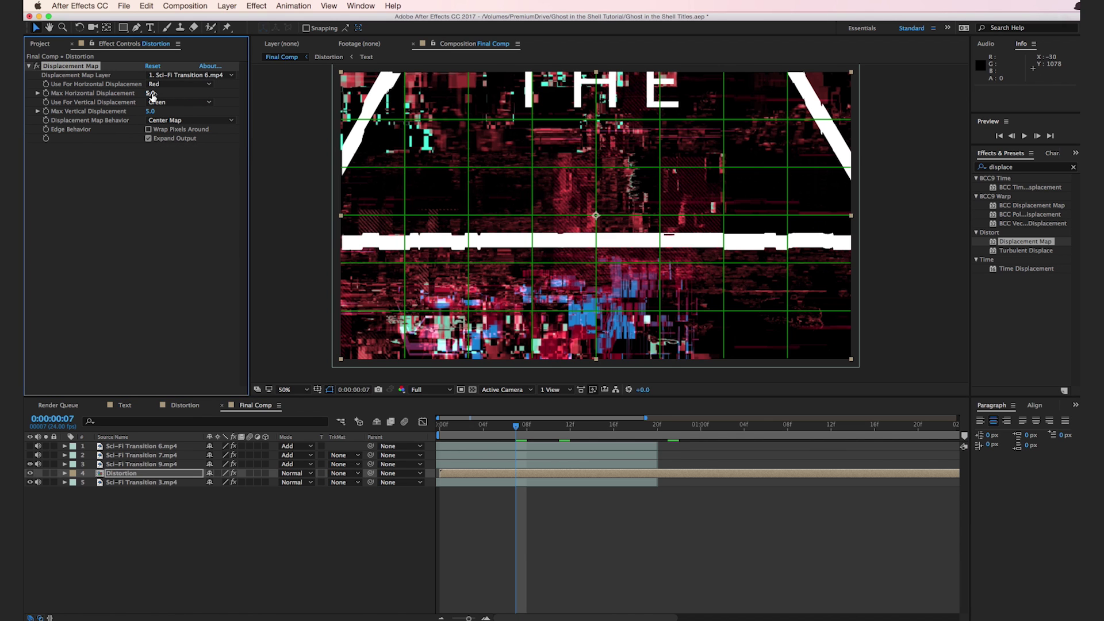
pyautogui.moveTo(152, 94); pyautogui.dragTo(161, 94)
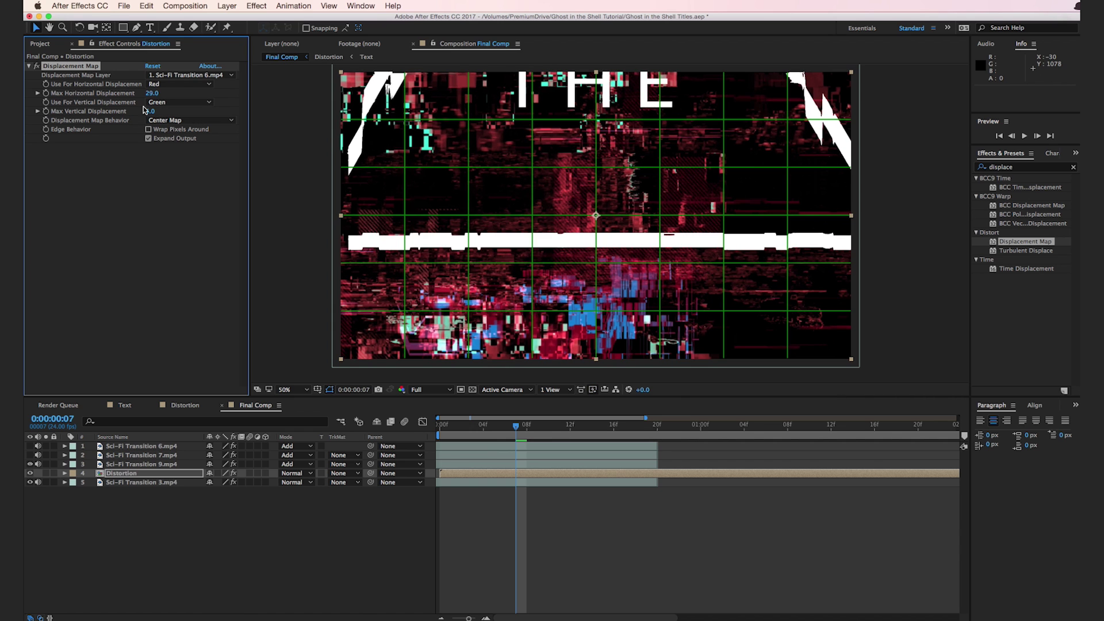
pyautogui.click(561, 430)
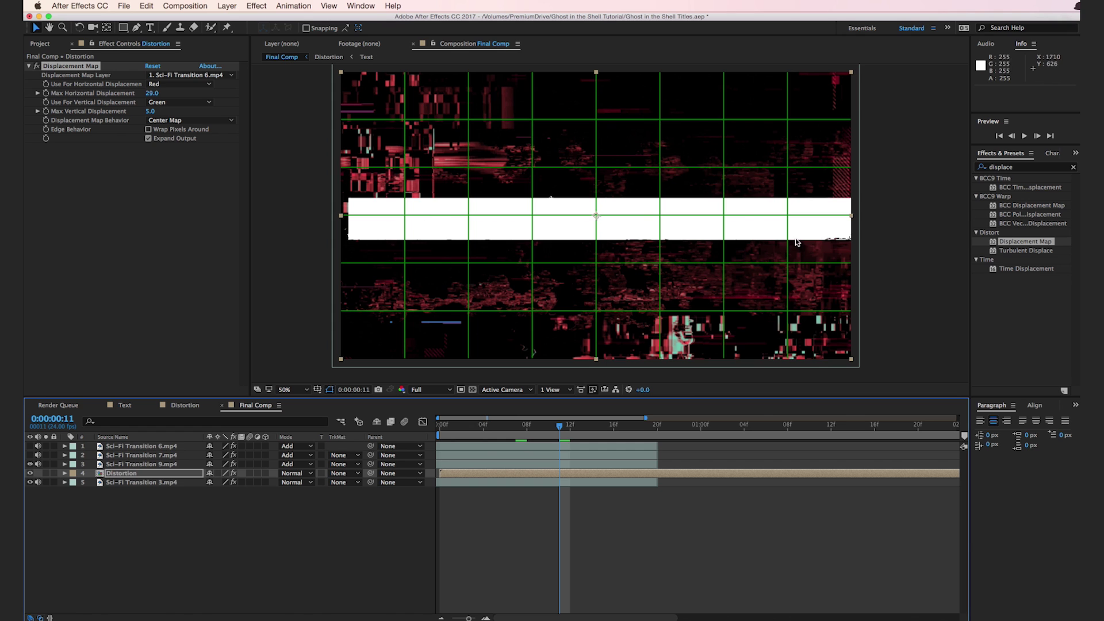
pyautogui.click(603, 430)
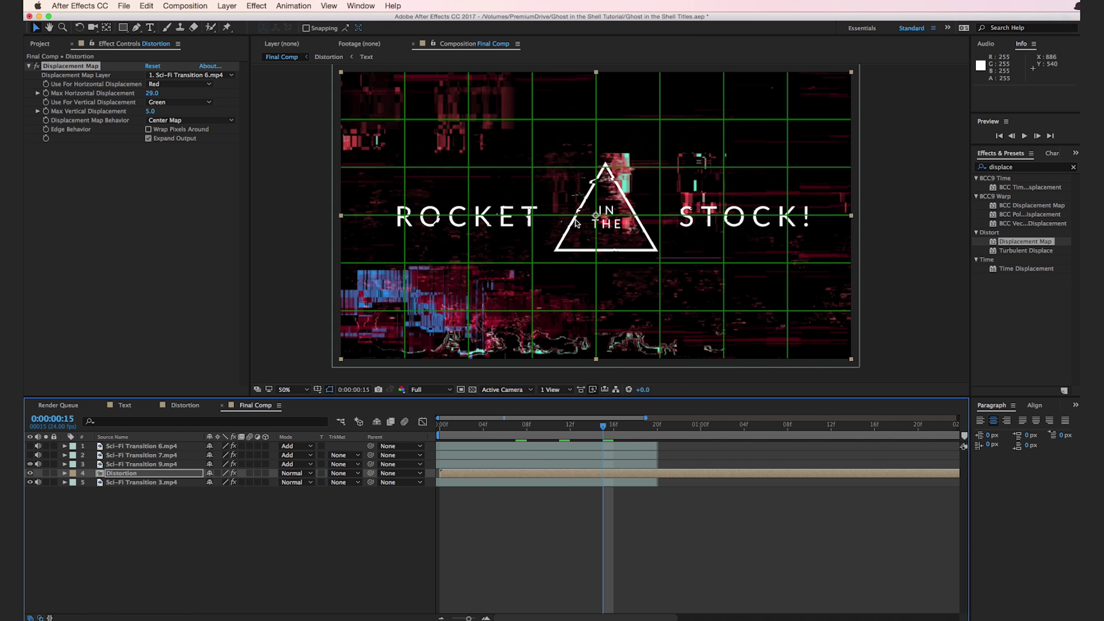
pyautogui.scroll(4, 577, 224)
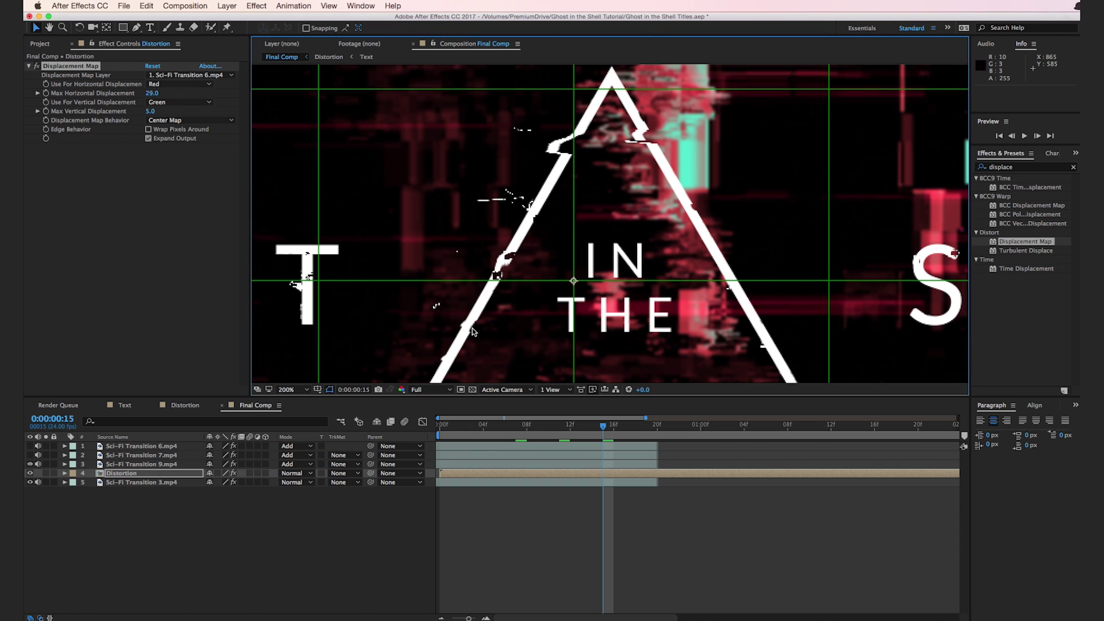
pyautogui.scroll(-2, 654, 281)
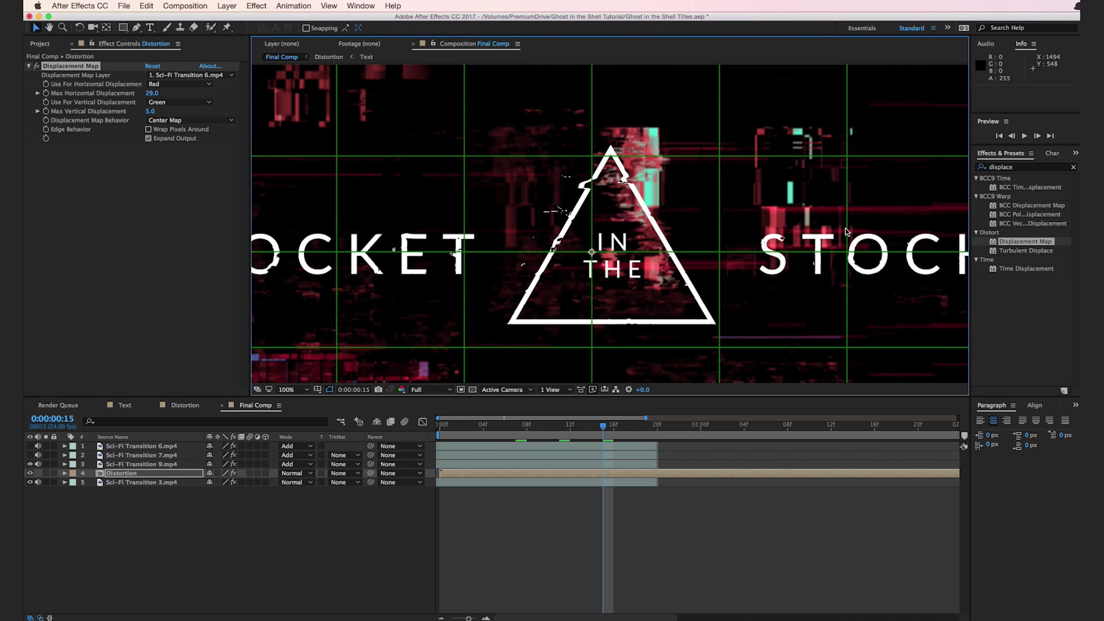
pyautogui.scroll(-2, 667, 285)
# - Add a Position keyframe with the value 960, 540 to the Distortion layer at 0:00:00:20
pyautogui.click(679, 426)
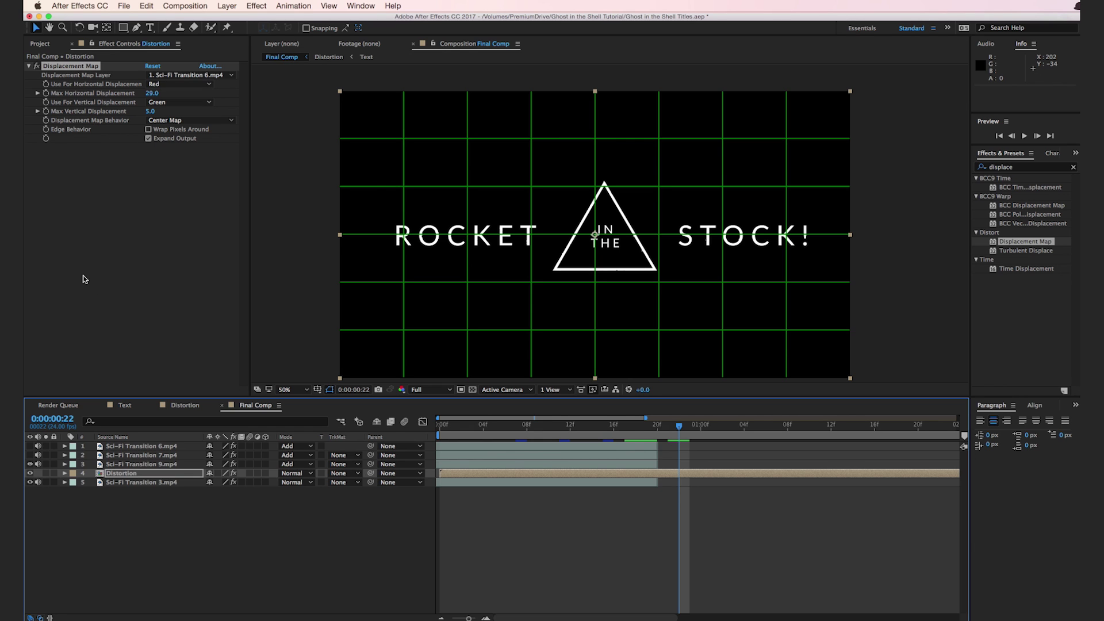
pyautogui.press('pageup')
pyautogui.press('pageup')
pyautogui.moveTo(469, 618); pyautogui.dragTo(478, 618)
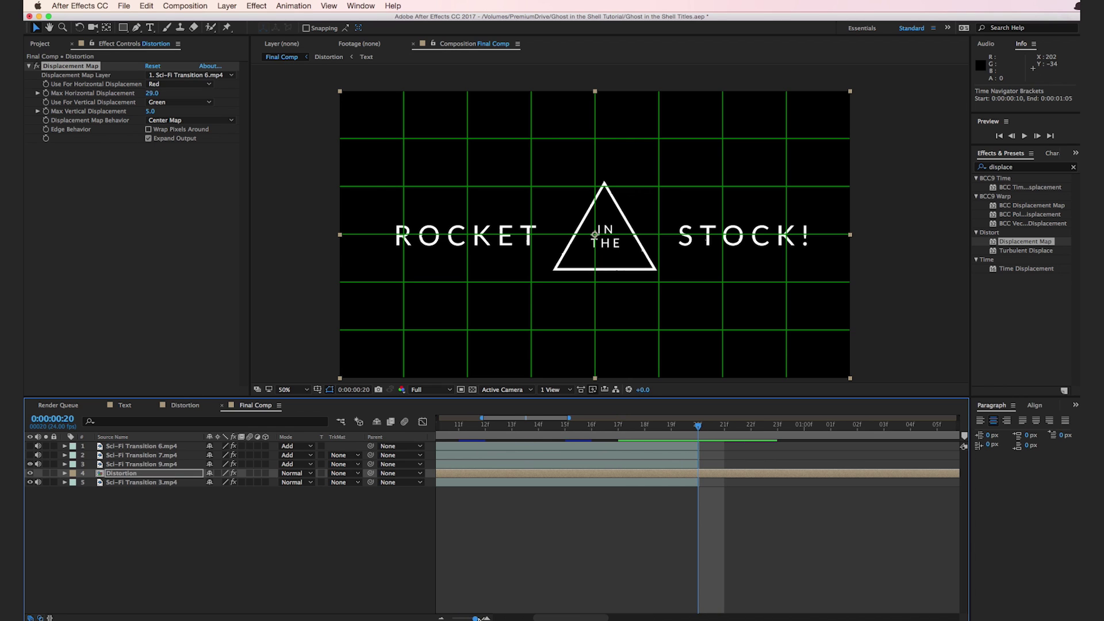
pyautogui.click(126, 473)
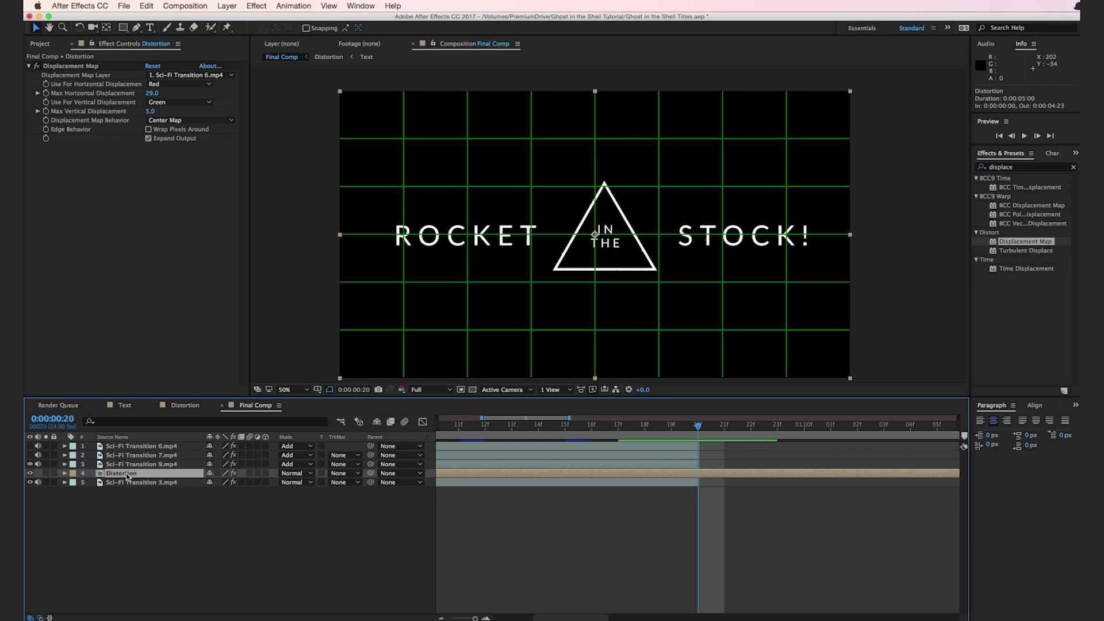
pyautogui.press('p')
pyautogui.click(93, 483)
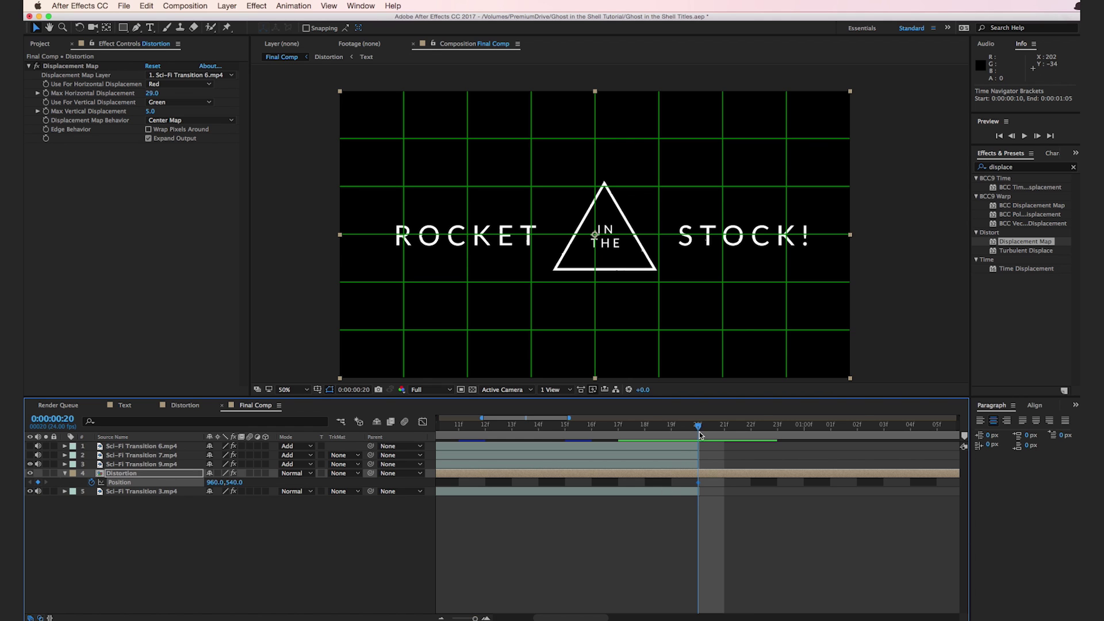
# - Keyframe the Distortion layer's Position at 926, 540 one frame further on, at 0:00:00:21, and hide the grid overlay
pyautogui.click(1037, 136)
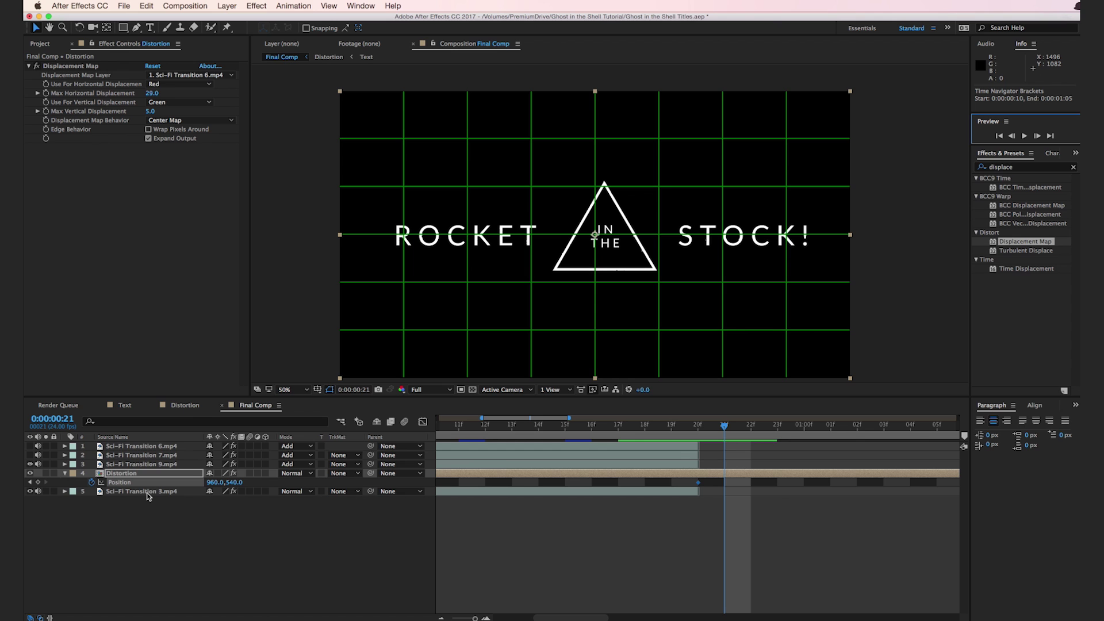
pyautogui.moveTo(216, 485); pyautogui.dragTo(201, 486)
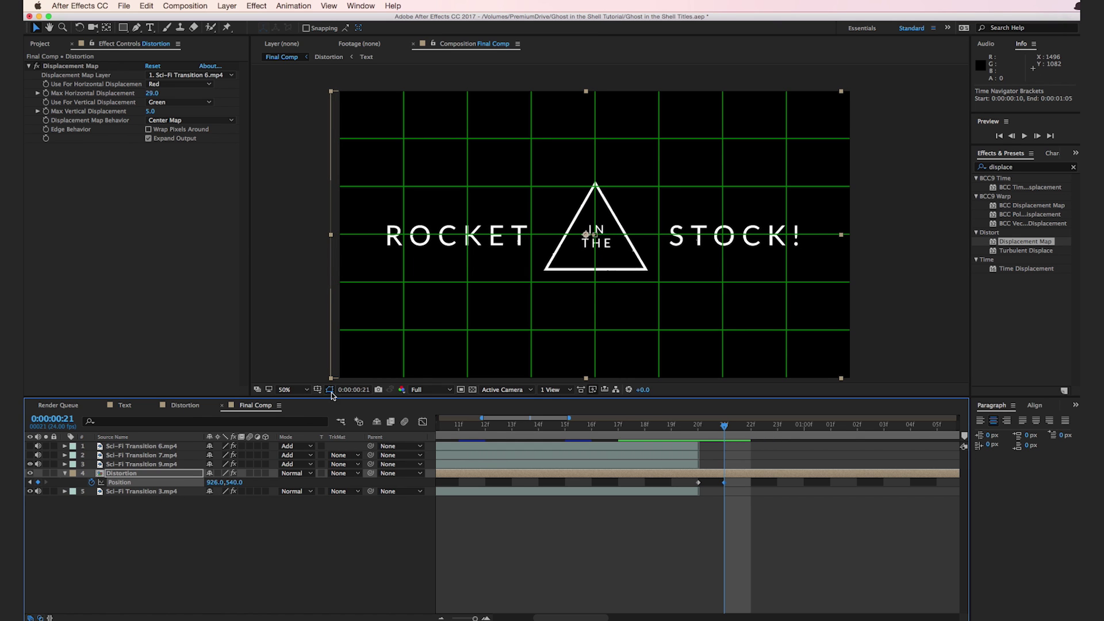
pyautogui.click(318, 390)
pyautogui.click(343, 414)
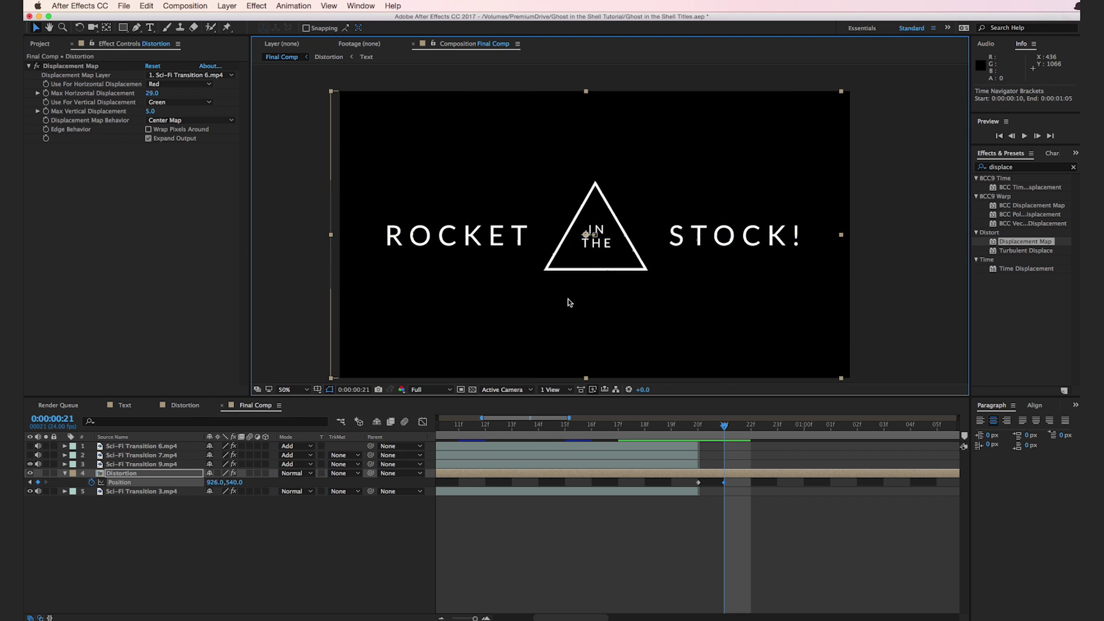
# - Limit the work area to the first 0:00:01:04 and preview the Final Comp at Third resolution
pyautogui.press(',')
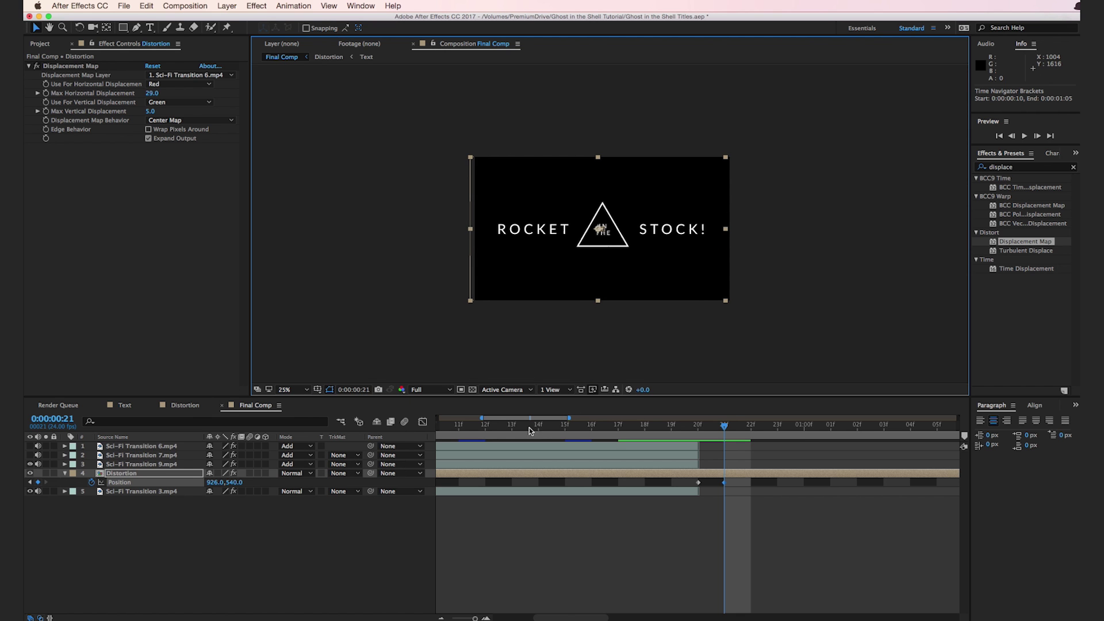
pyautogui.press(';')
pyautogui.press('space')
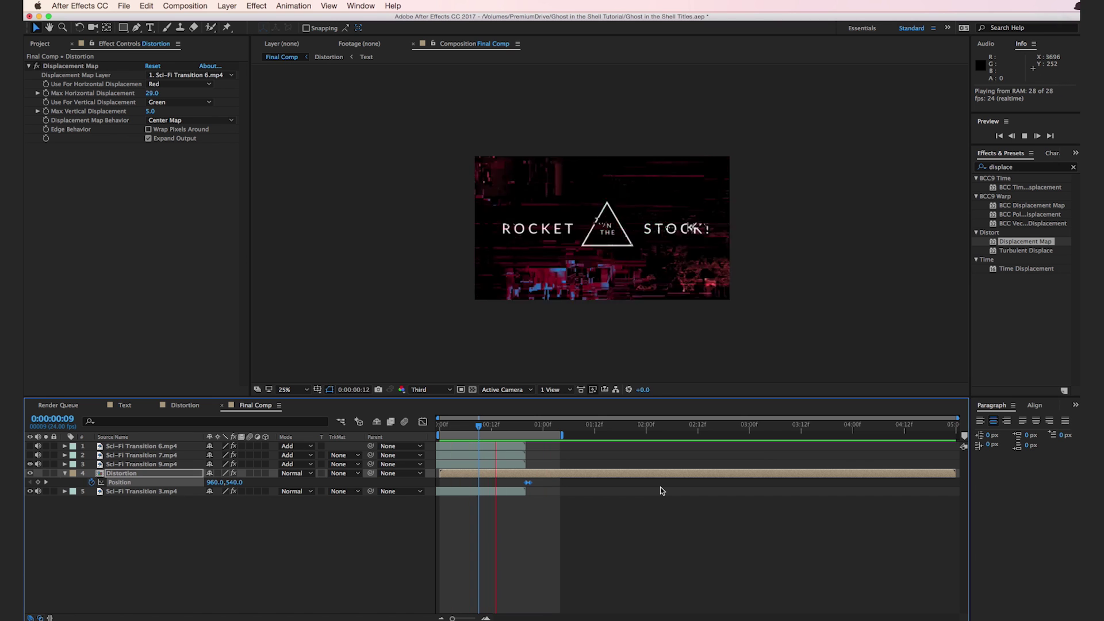
pyautogui.press('space')
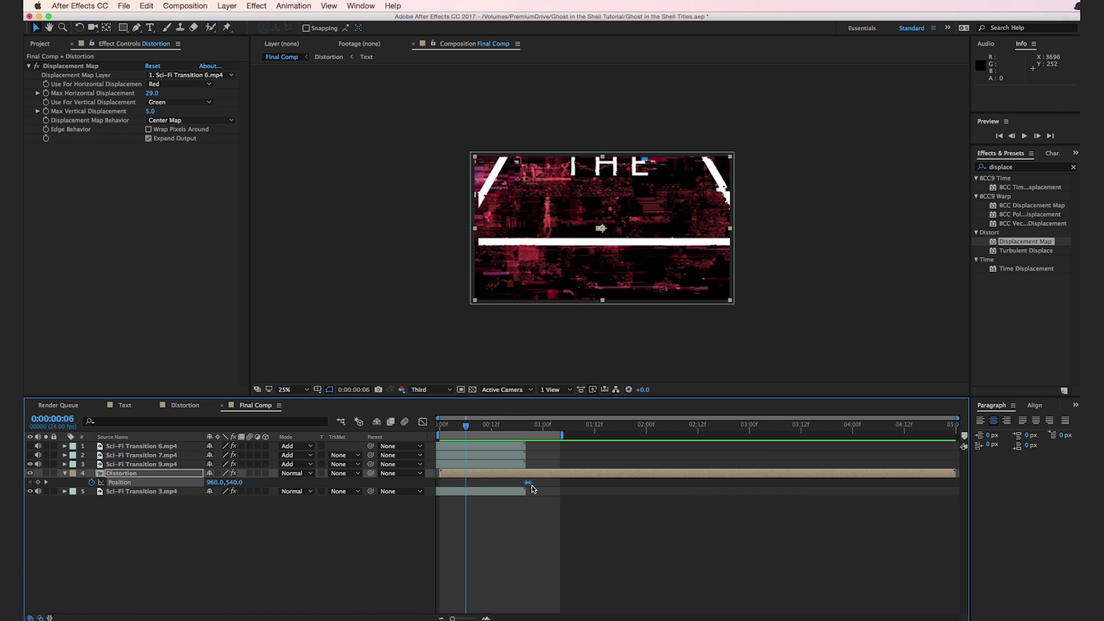
# - Move the Distortion layer's two Position keyframes earlier so the second falls at 0:00:00:12, and preview the shift
pyautogui.moveTo(530, 483); pyautogui.dragTo(524, 484)
pyautogui.moveTo(510, 489); pyautogui.dragTo(492, 489)
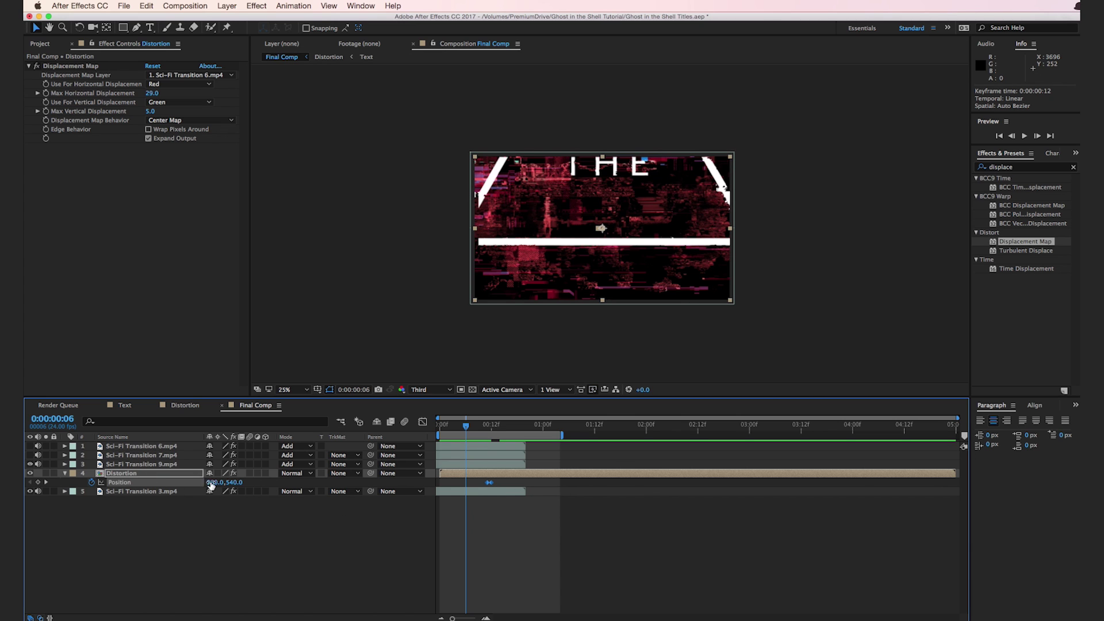
pyautogui.click(489, 429)
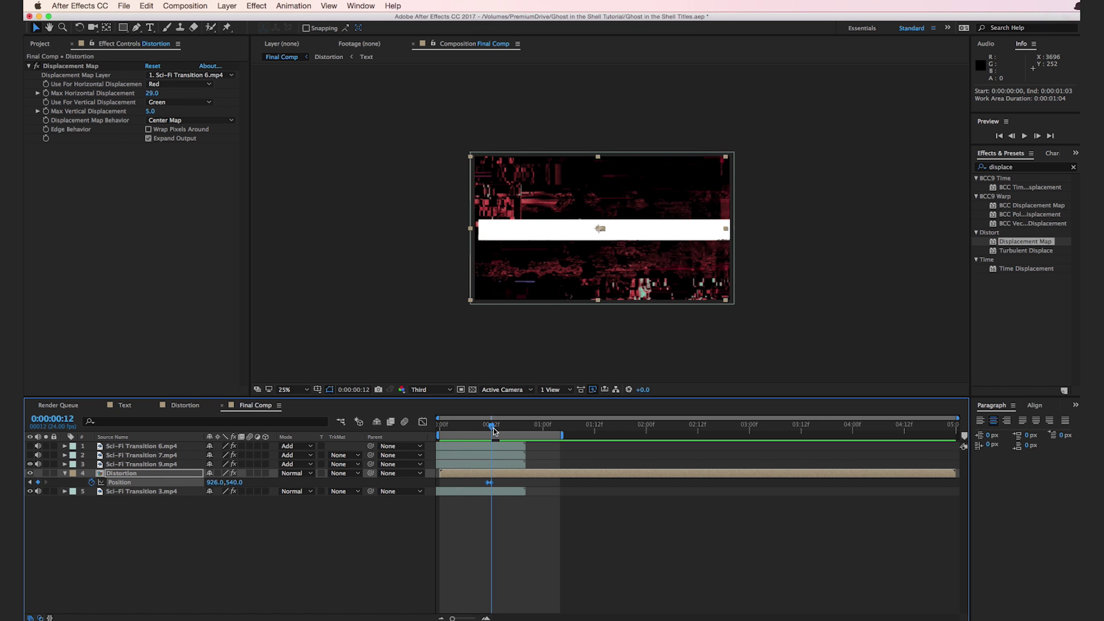
pyautogui.press('space')
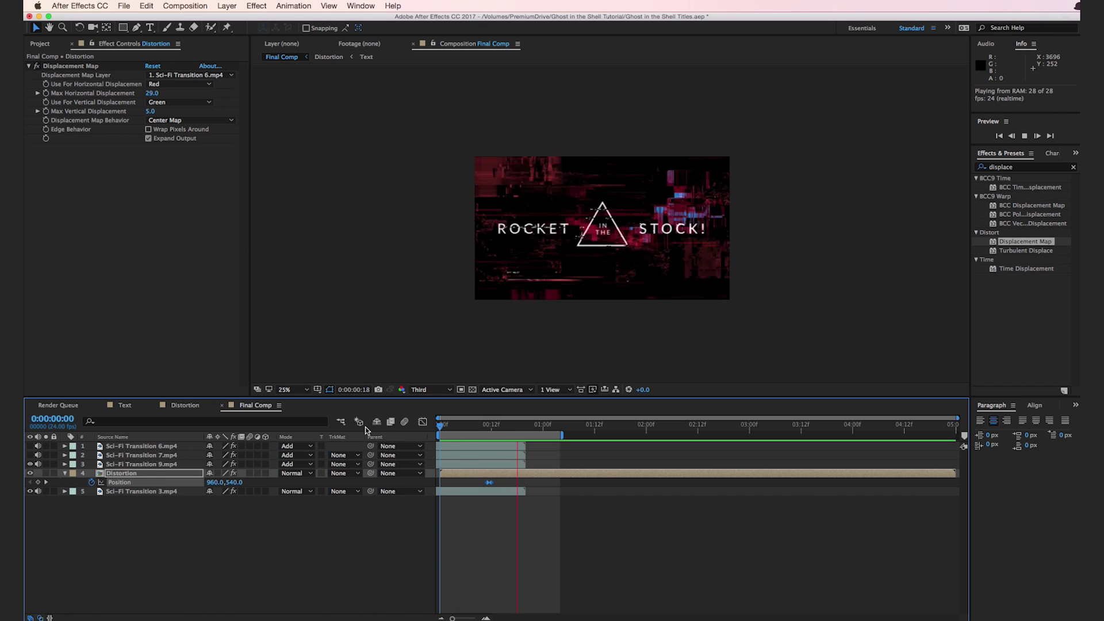